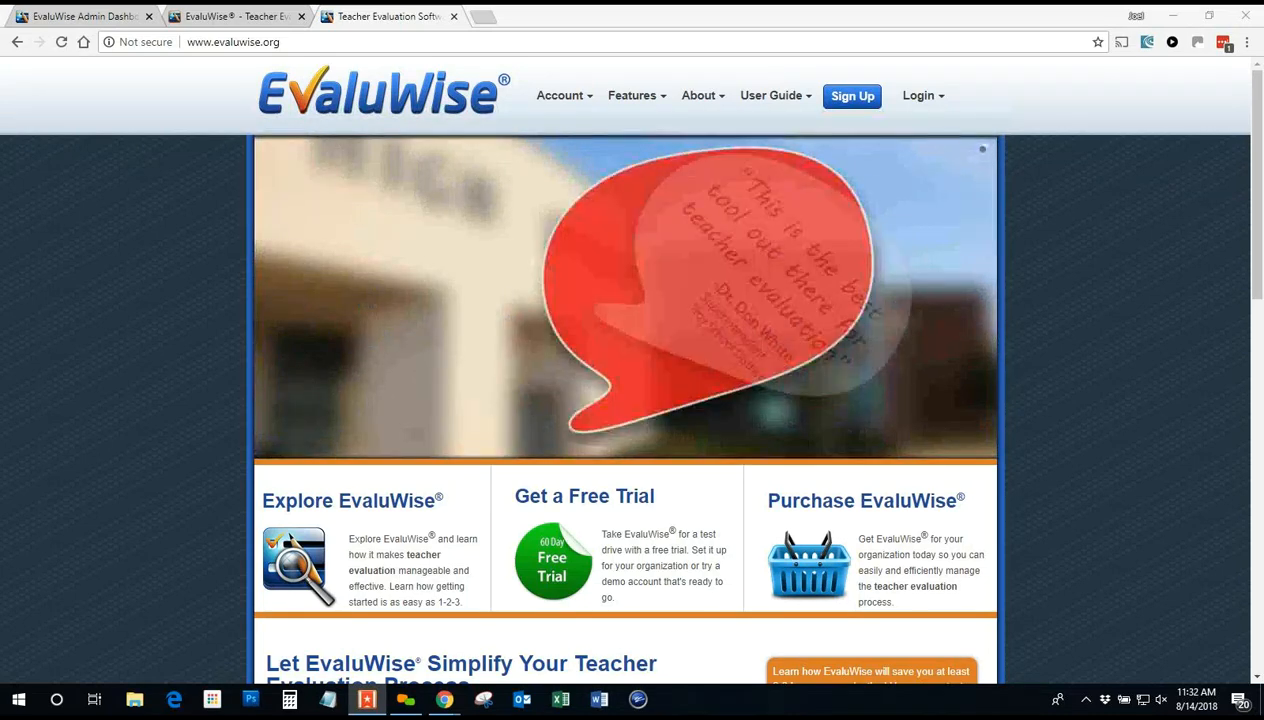
Step: Switch to the teacher evaluation app and open the profile of the first teacher in the Teachers list
left_click(262, 18)
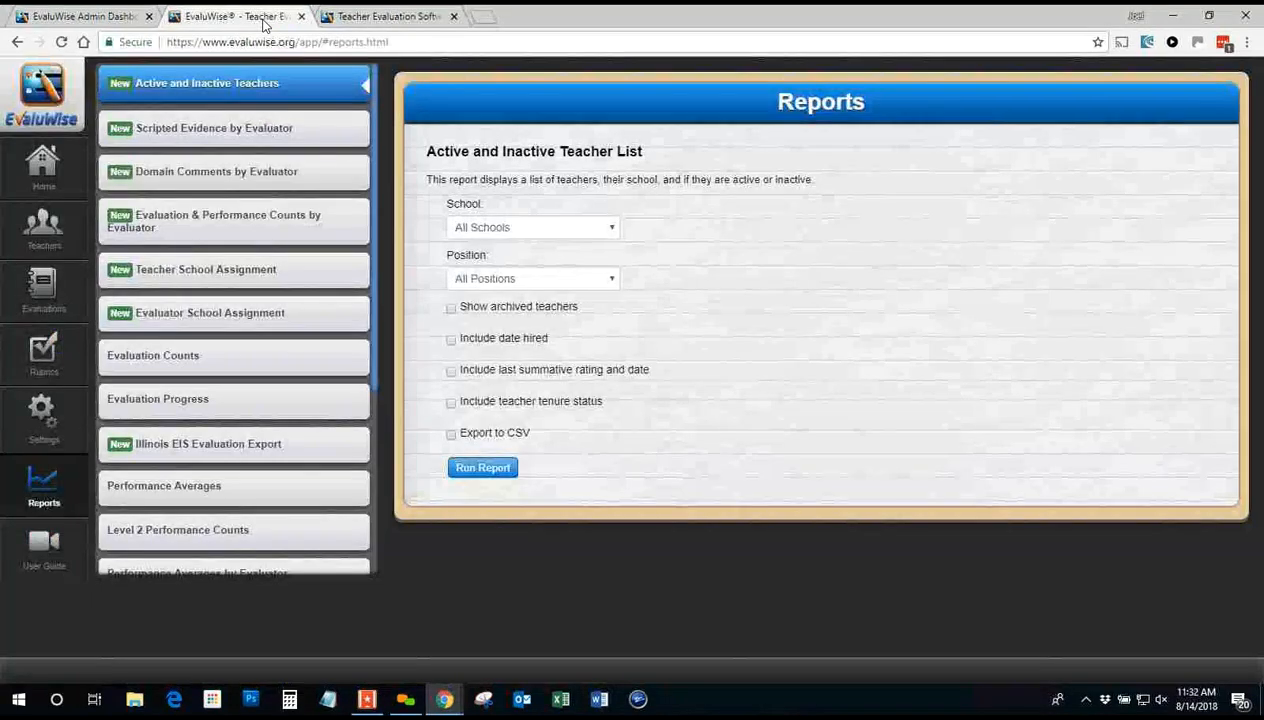
left_click(55, 168)
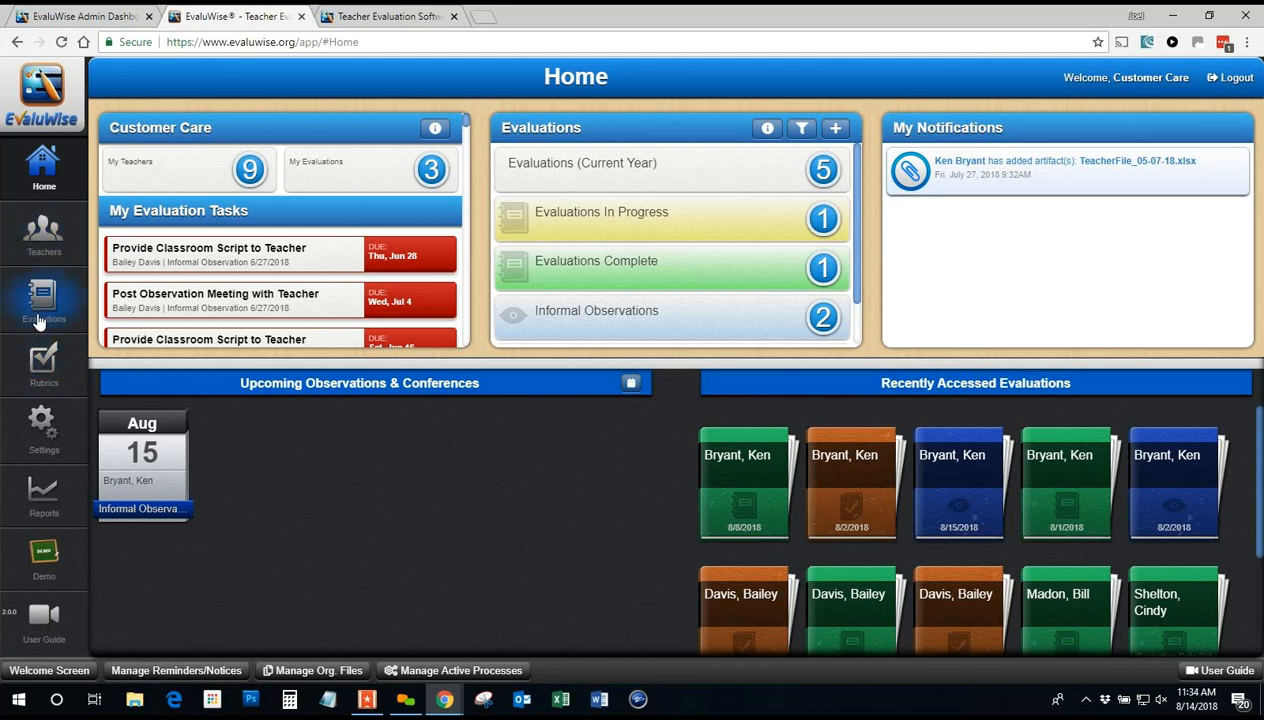
left_click(44, 240)
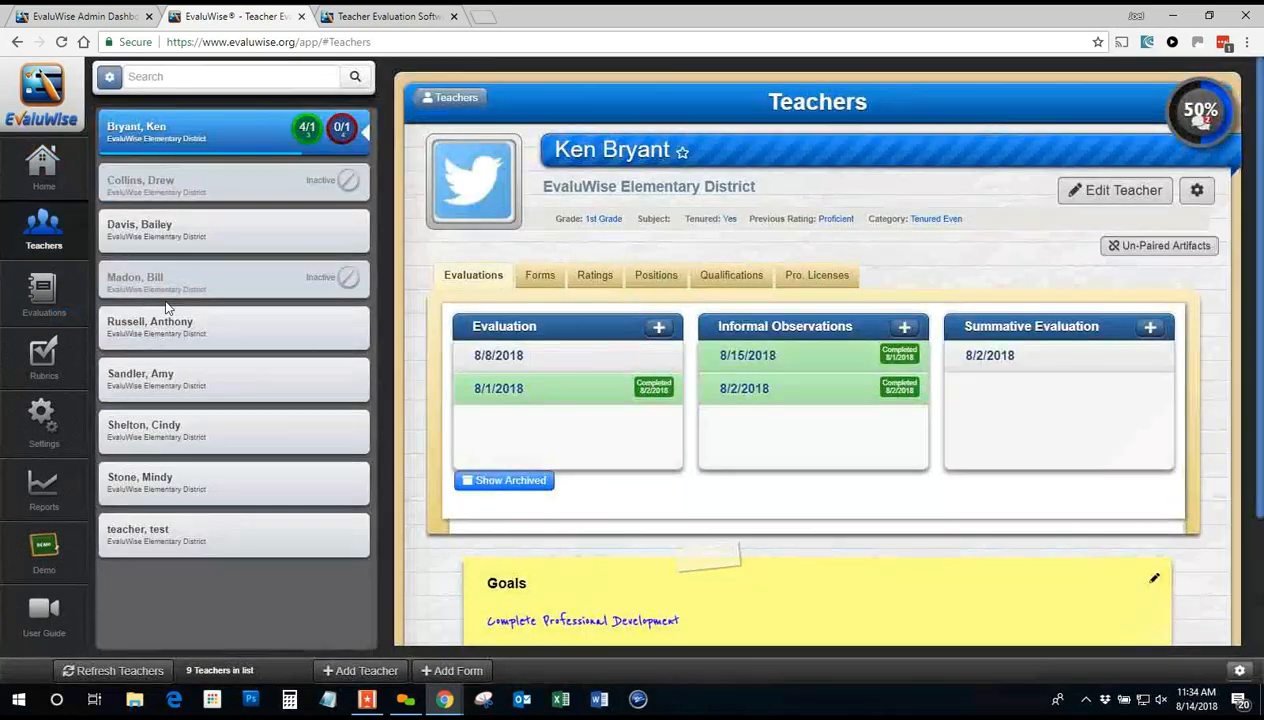
left_click(155, 138)
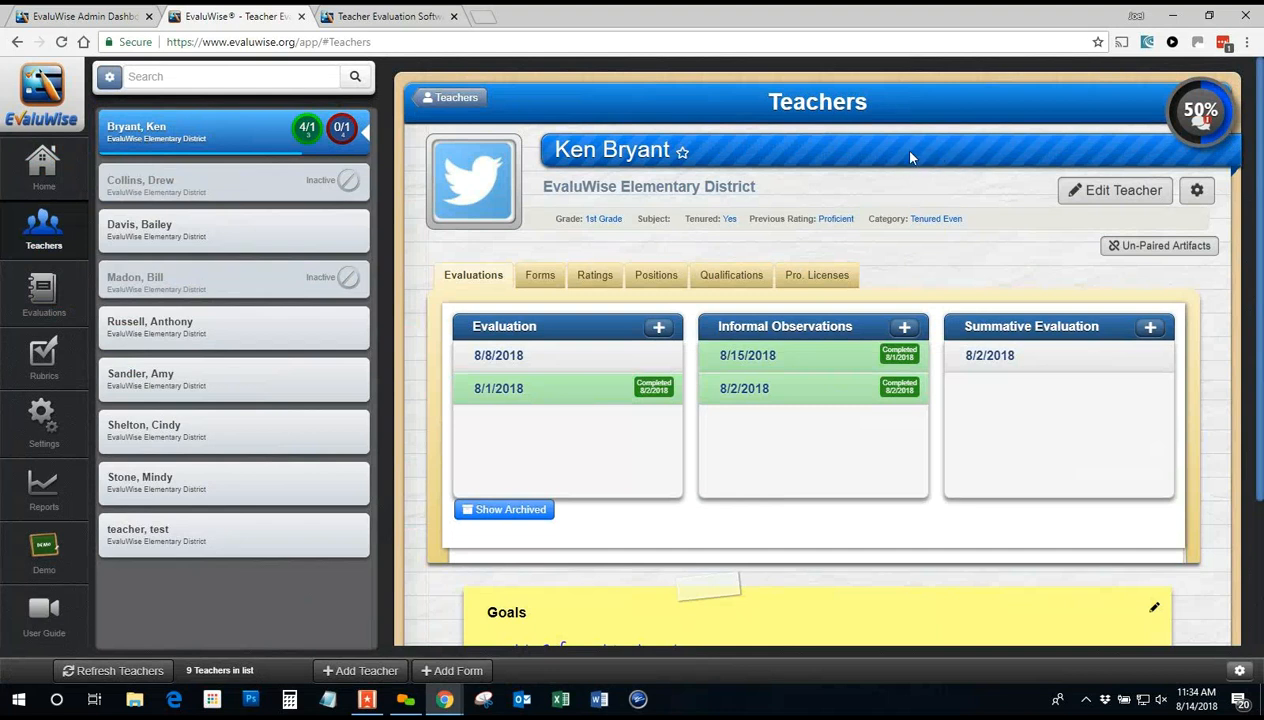
Step: Mark SLO 1 Completed as done in the teacher's Tenured Process, close the process and check the teacher's goals
left_click(1195, 108)
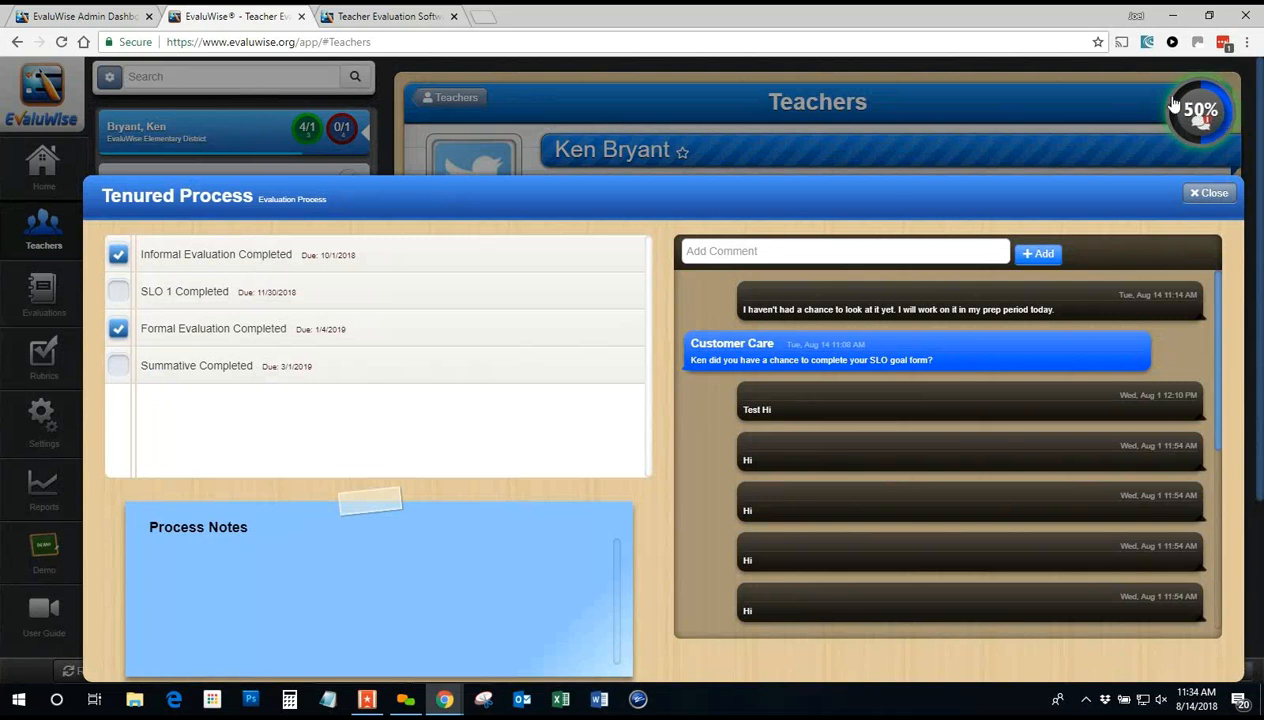
left_click(118, 292)
left_click(218, 576)
left_click(1197, 195)
scroll(750, 511, "down", 2)
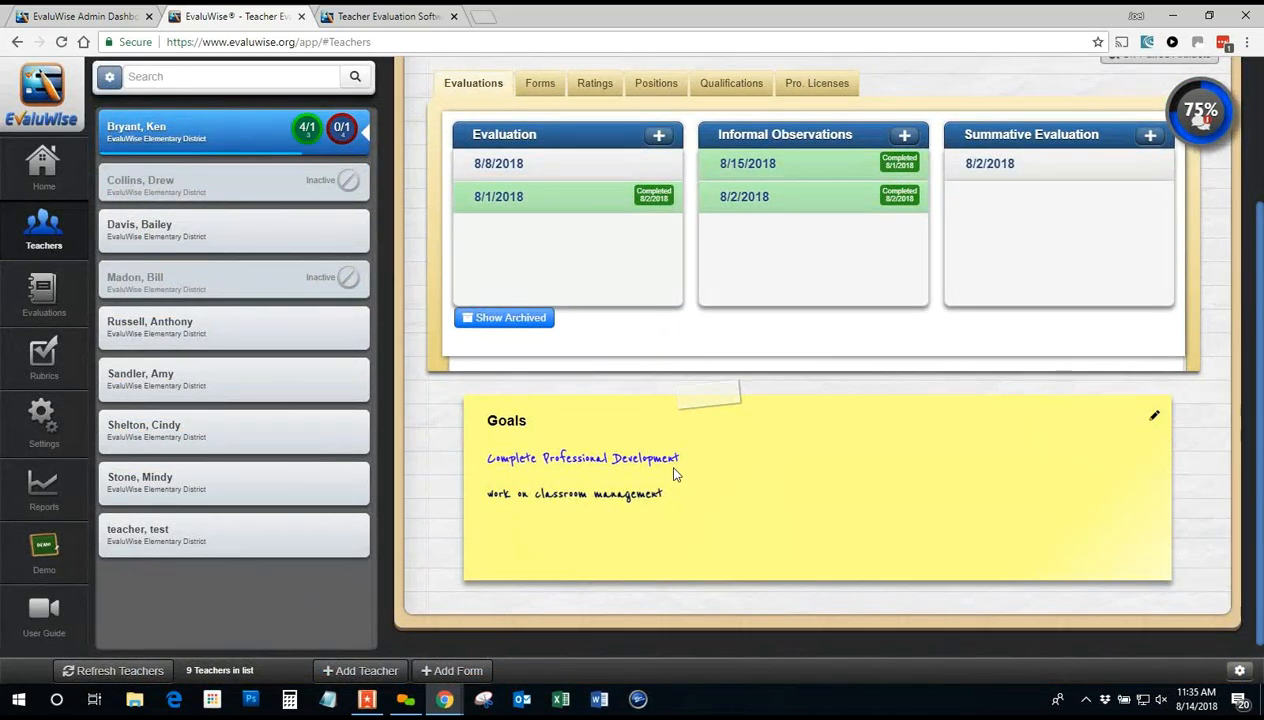
scroll(840, 420, "up", 2)
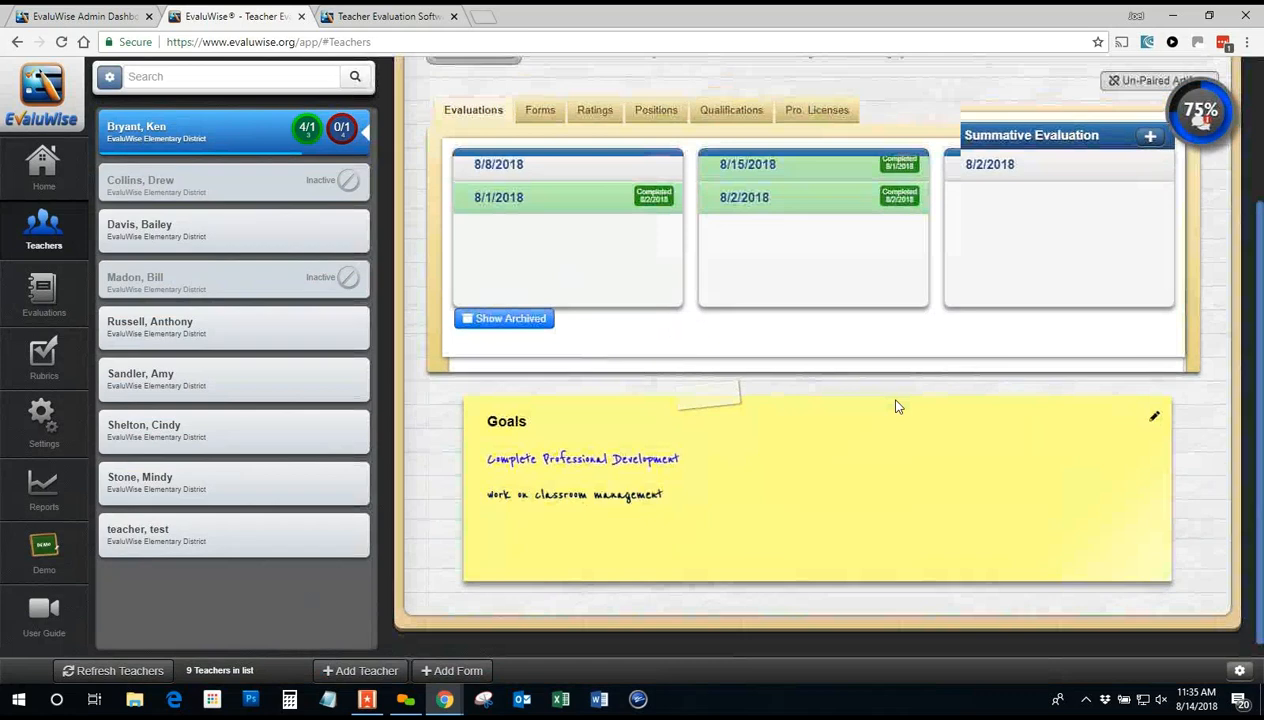
Step: Add "test data" to the Process Notes of the teacher's Tenured Process
left_click(1200, 112)
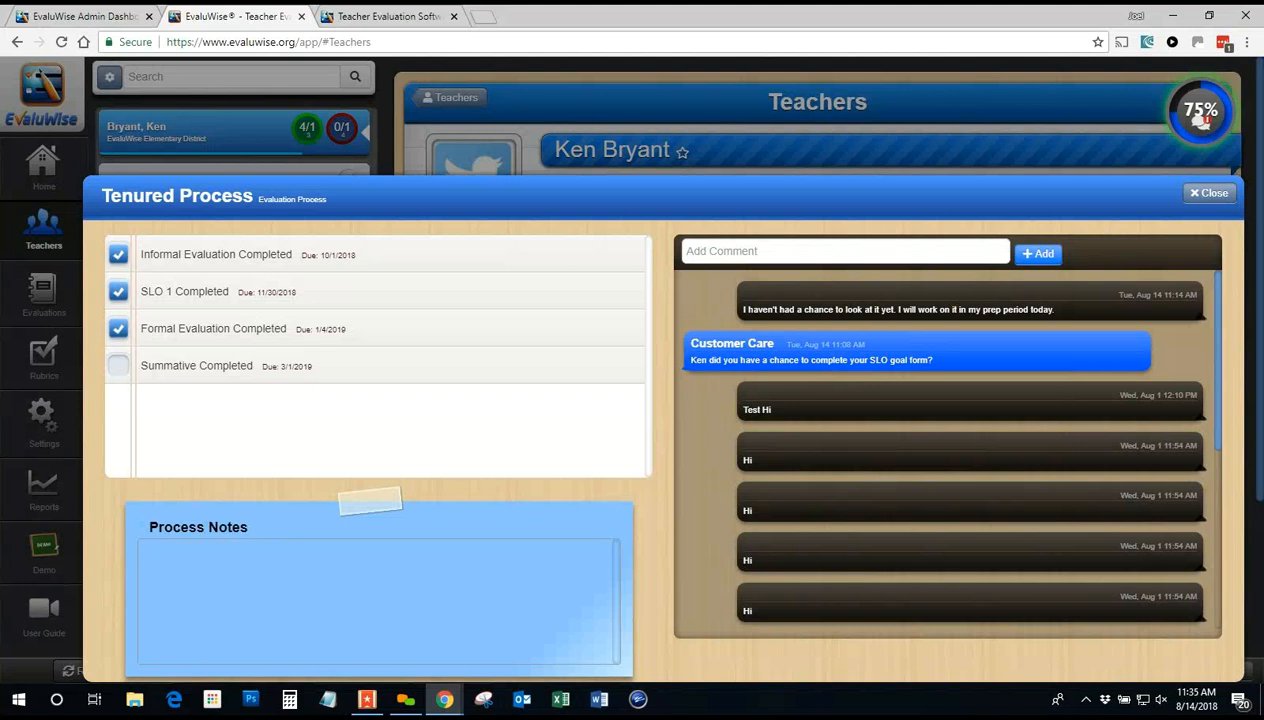
left_click(223, 581)
type("test data")
left_click(296, 520)
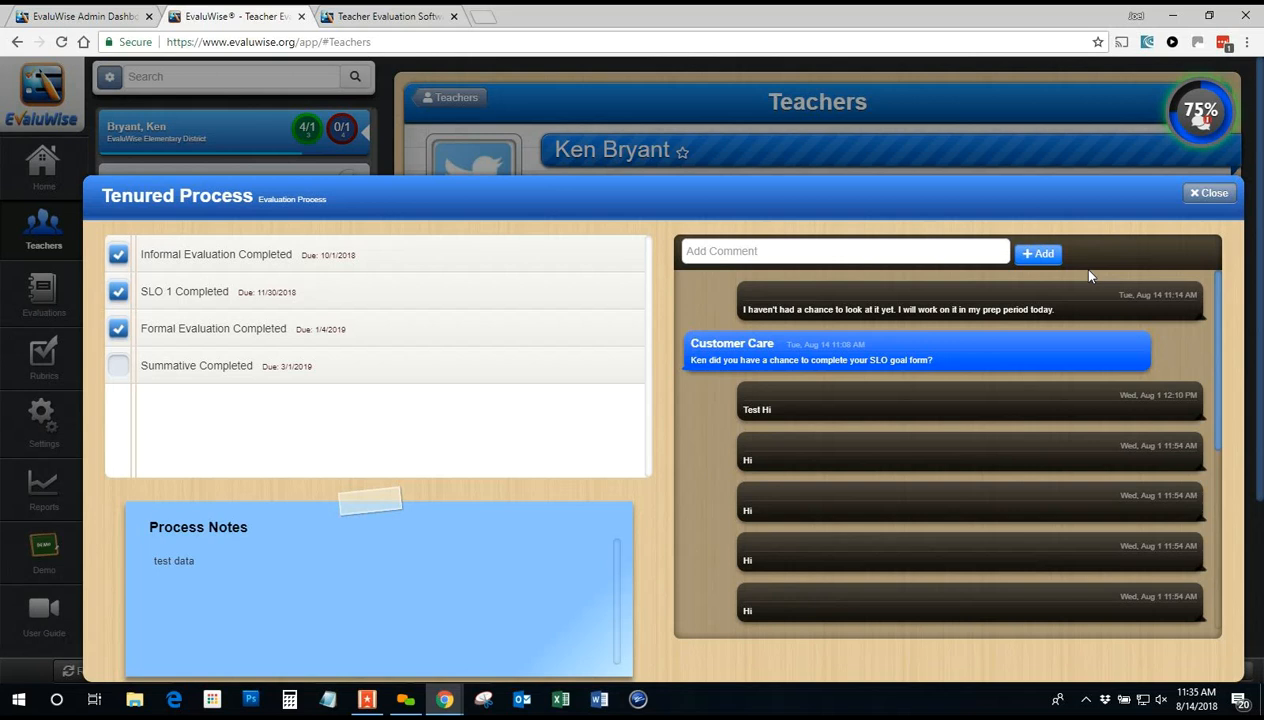
Step: Post the comment "sounds good" in the Tenured Process conversation and close the process
left_click(824, 258)
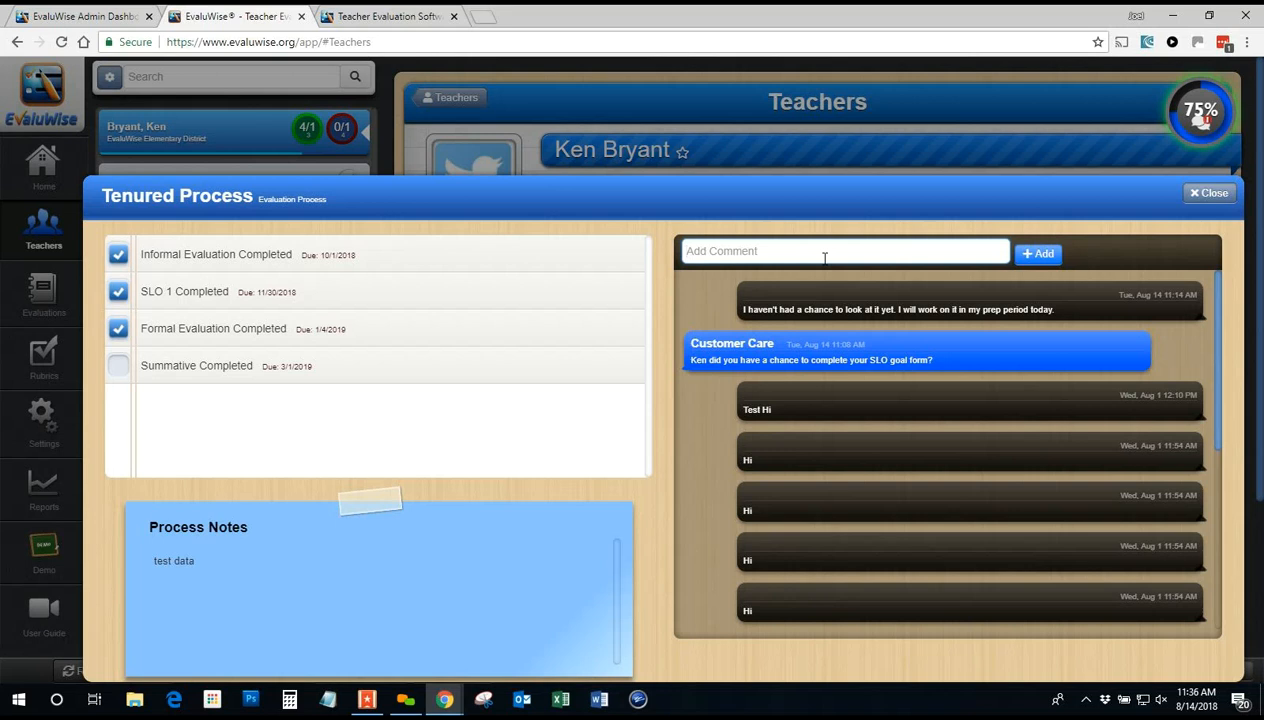
type("sounds good")
left_click(1031, 257)
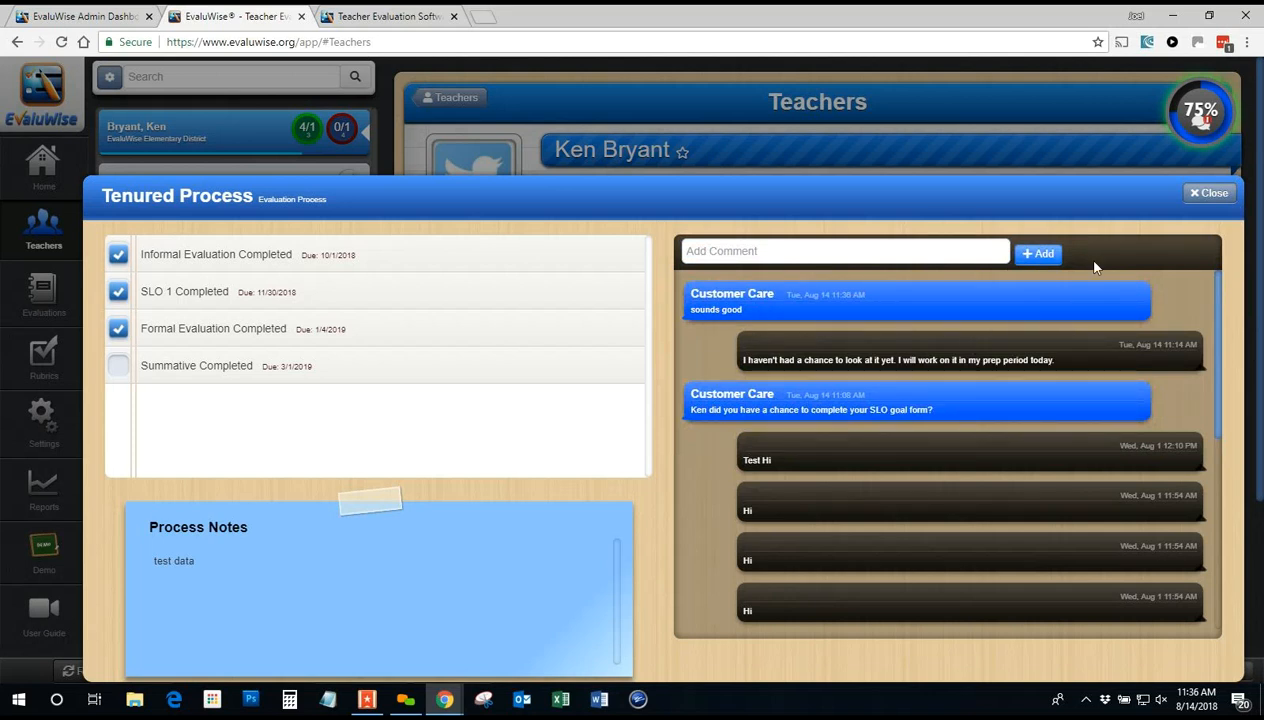
left_click(1207, 197)
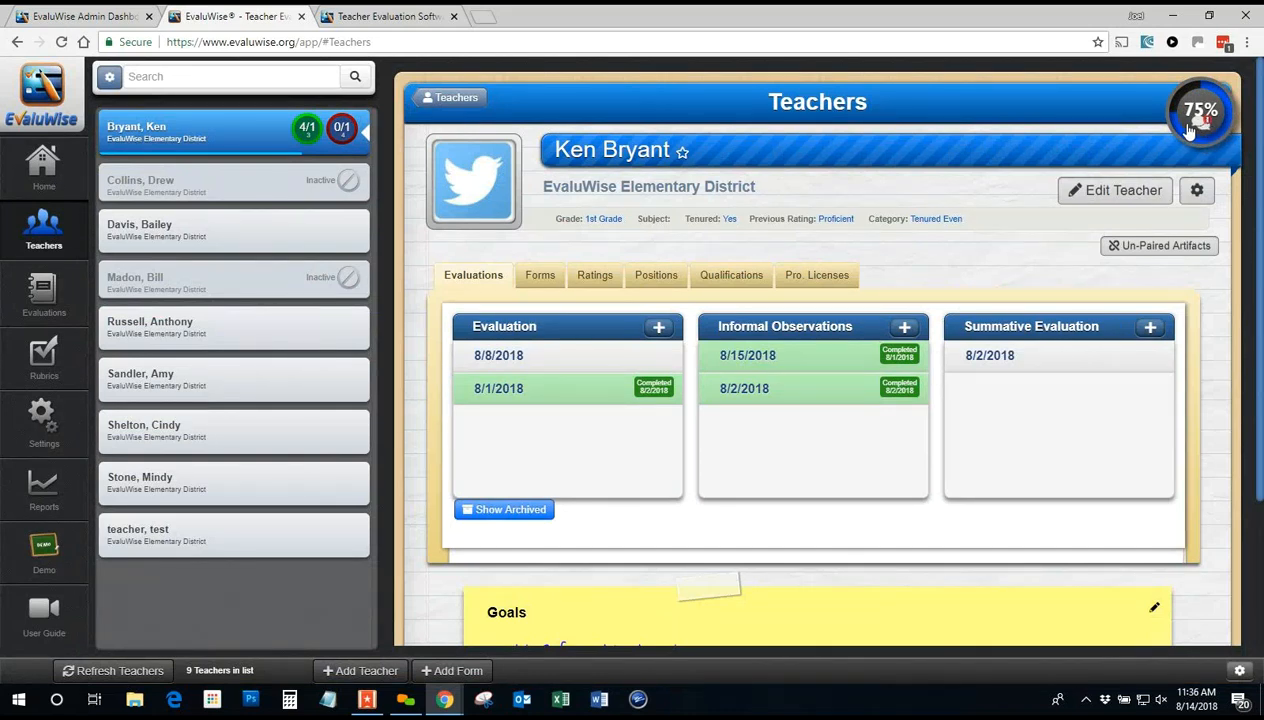
left_click(1190, 131)
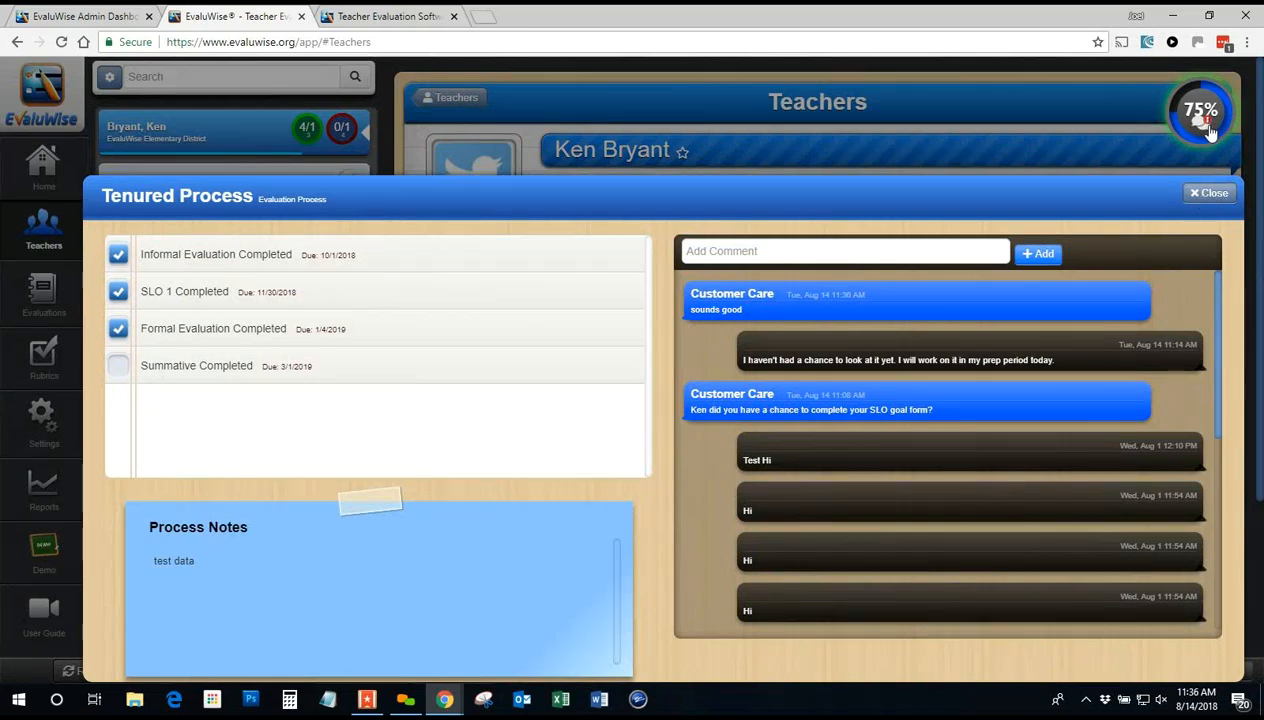
left_click(1216, 196)
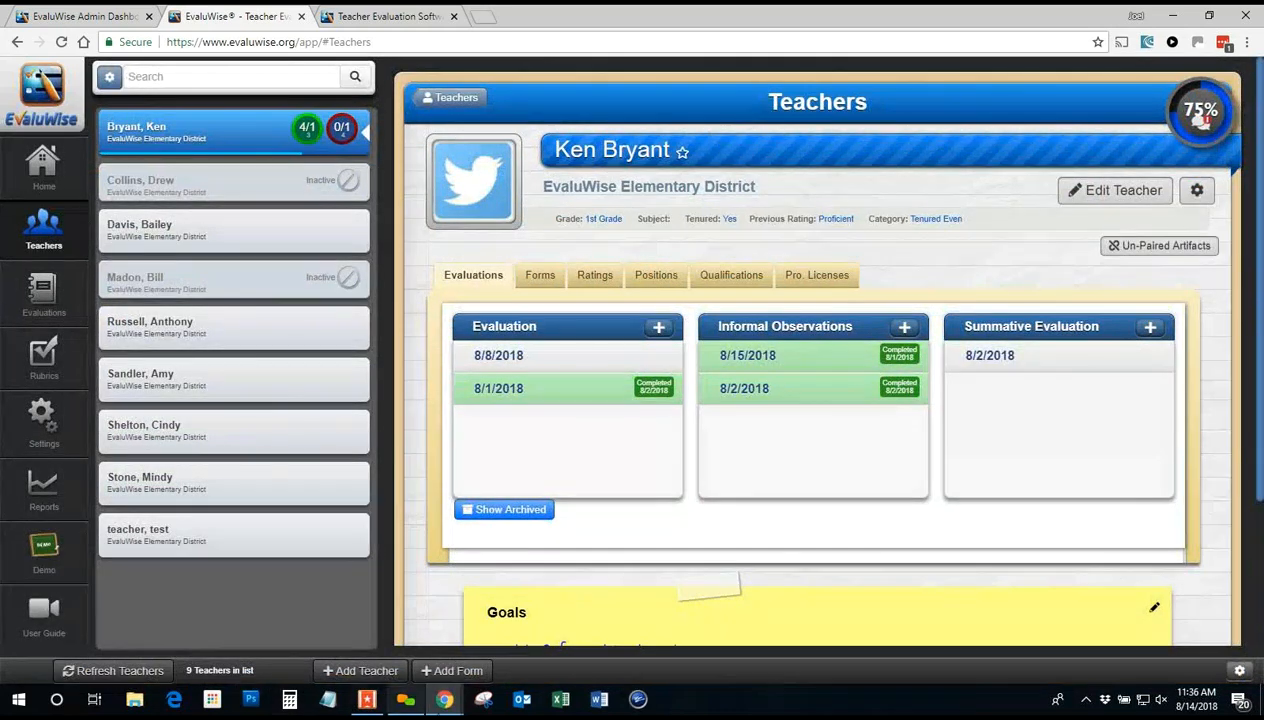
Step: Switch to the teacher's own dashboard window and review the notifications, the Tenured Process checklist and its comments
left_click(536, 580)
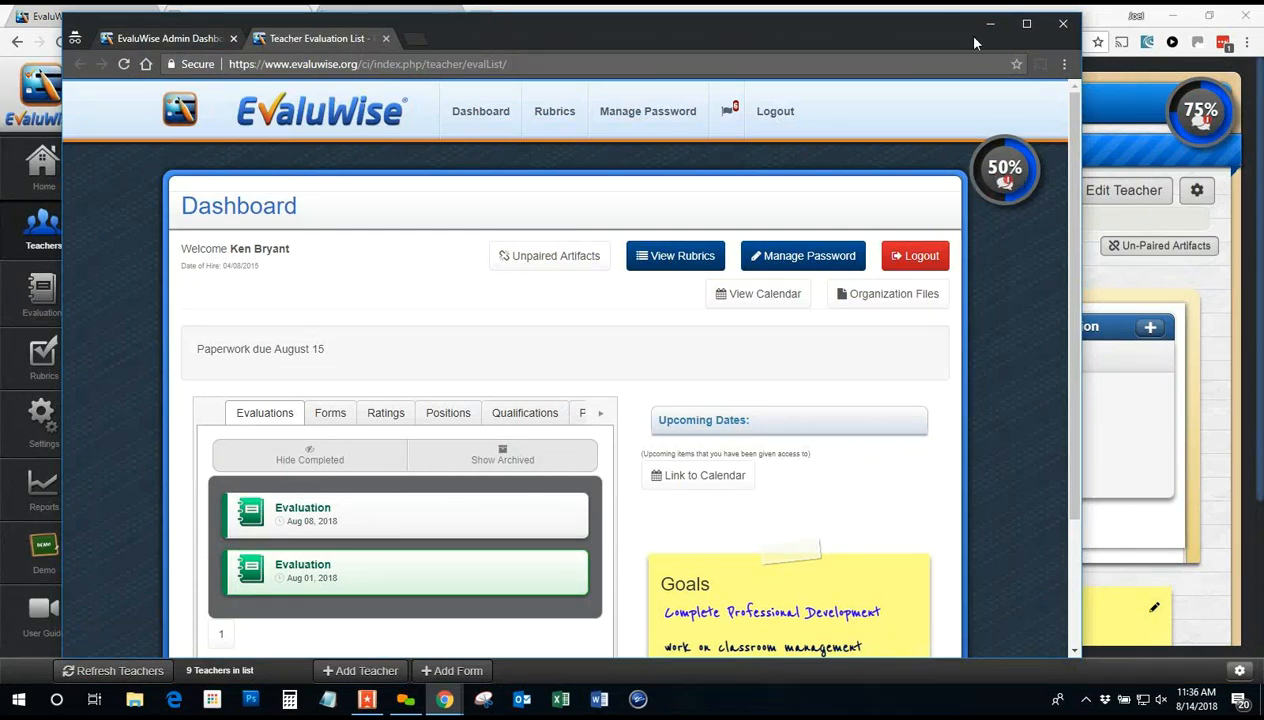
left_click_drag(940, 42, 956, 3)
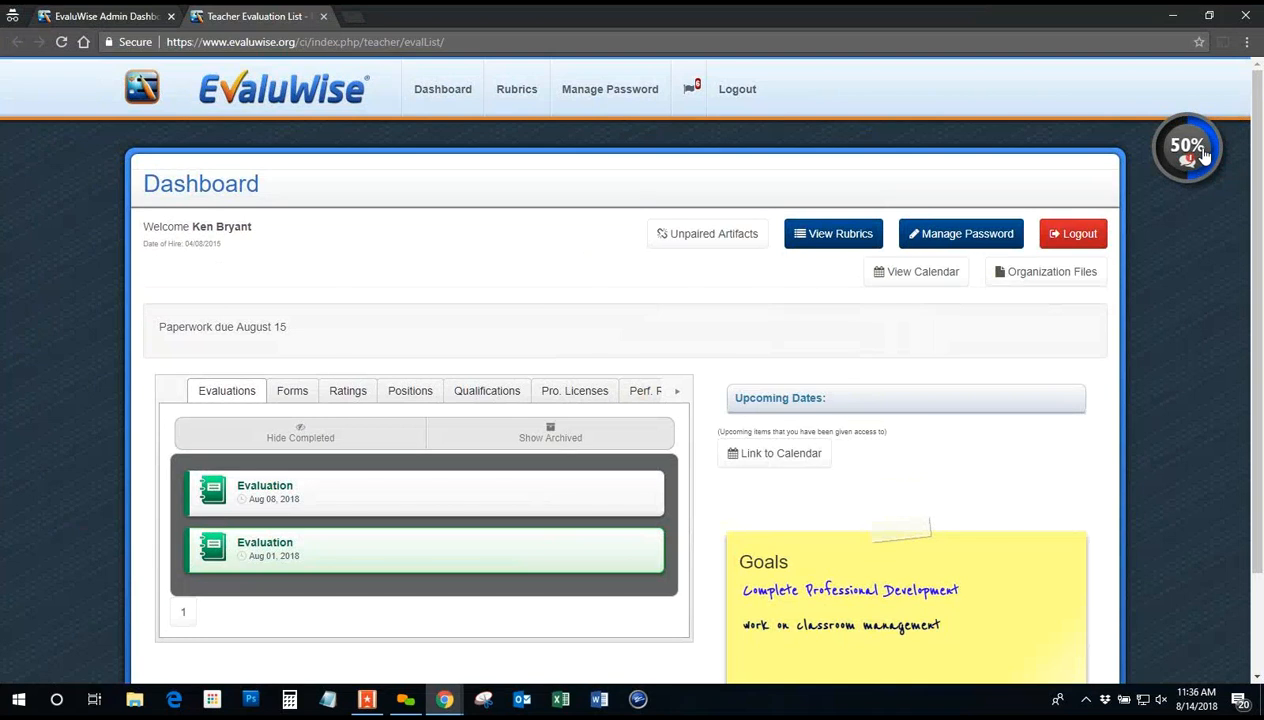
left_click(689, 91)
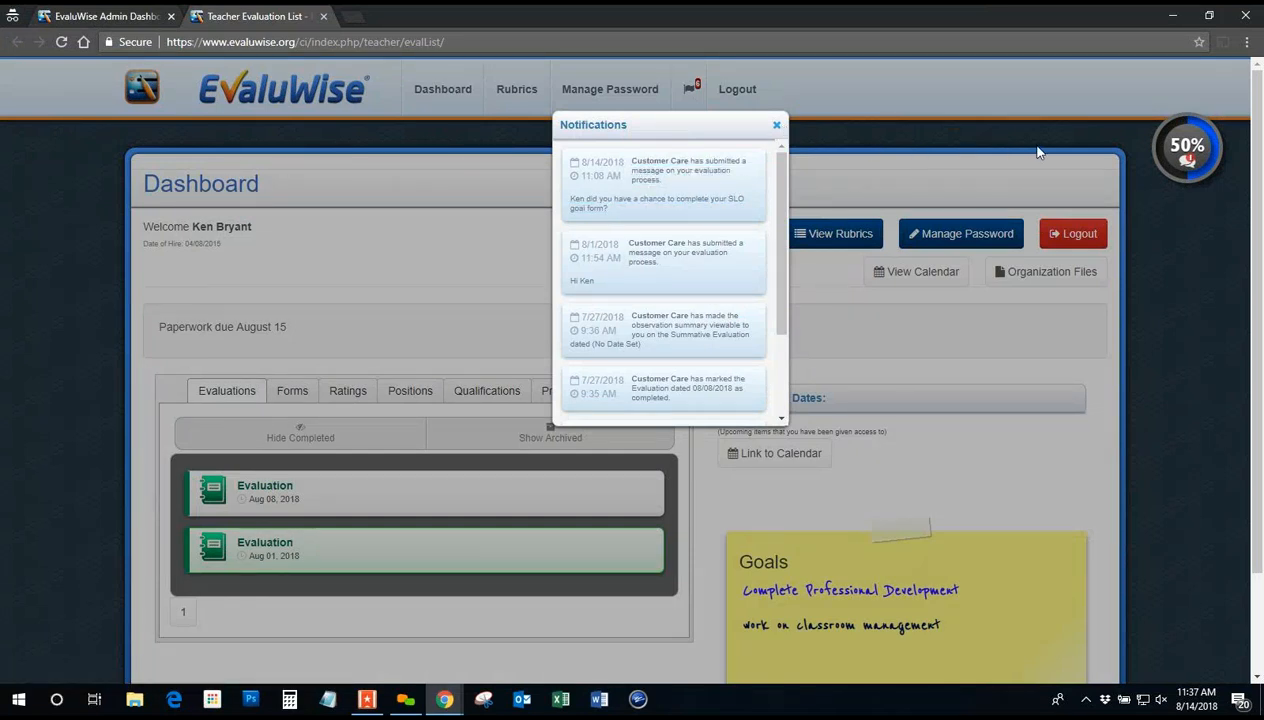
left_click(777, 125)
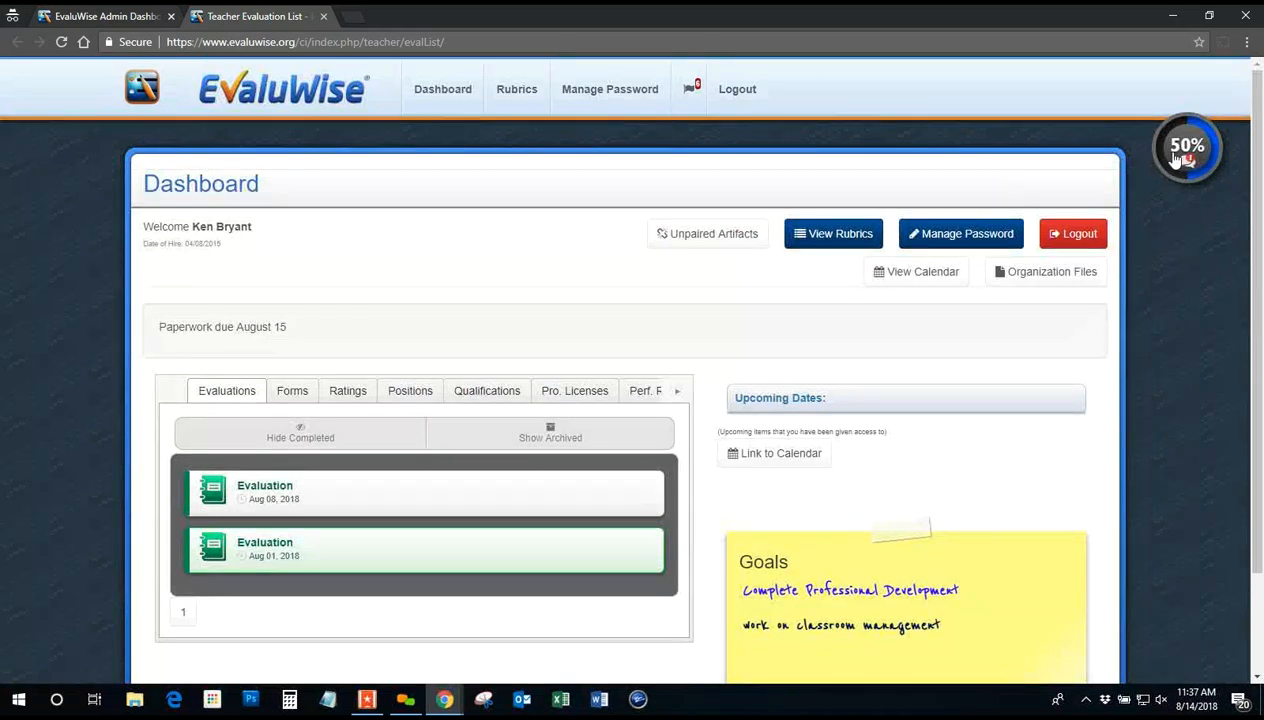
left_click(1182, 156)
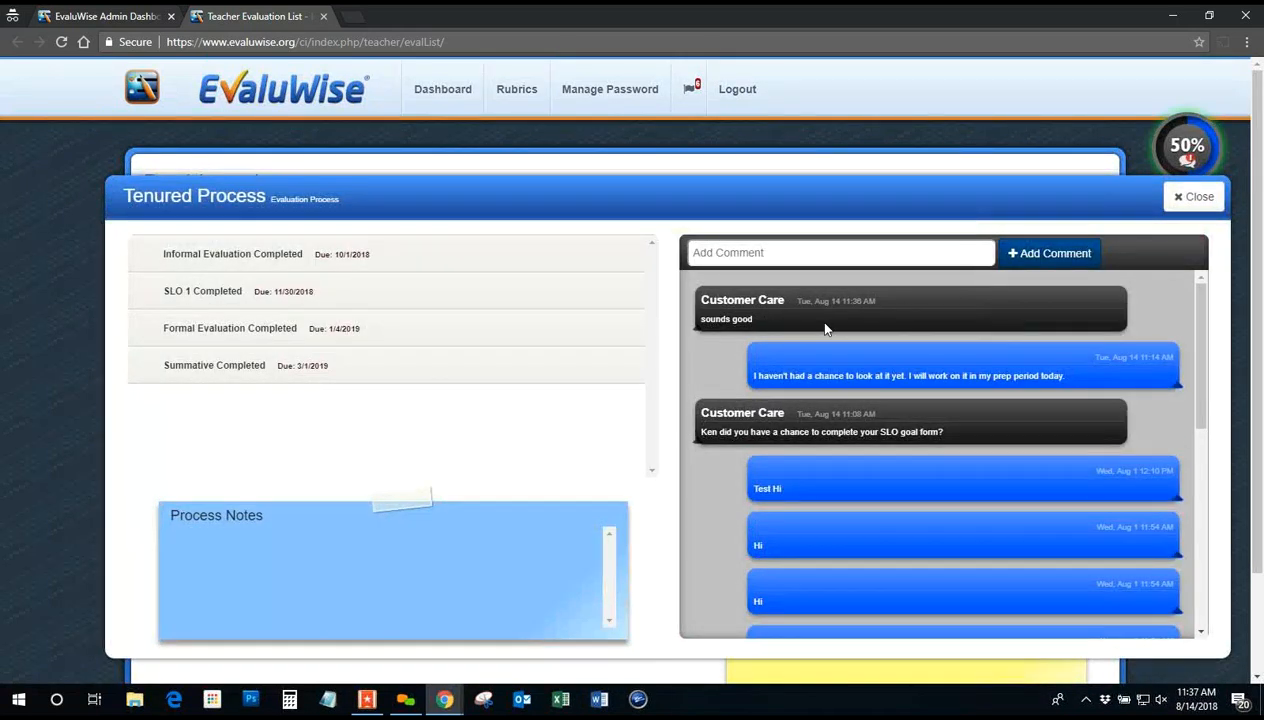
left_click(1188, 198)
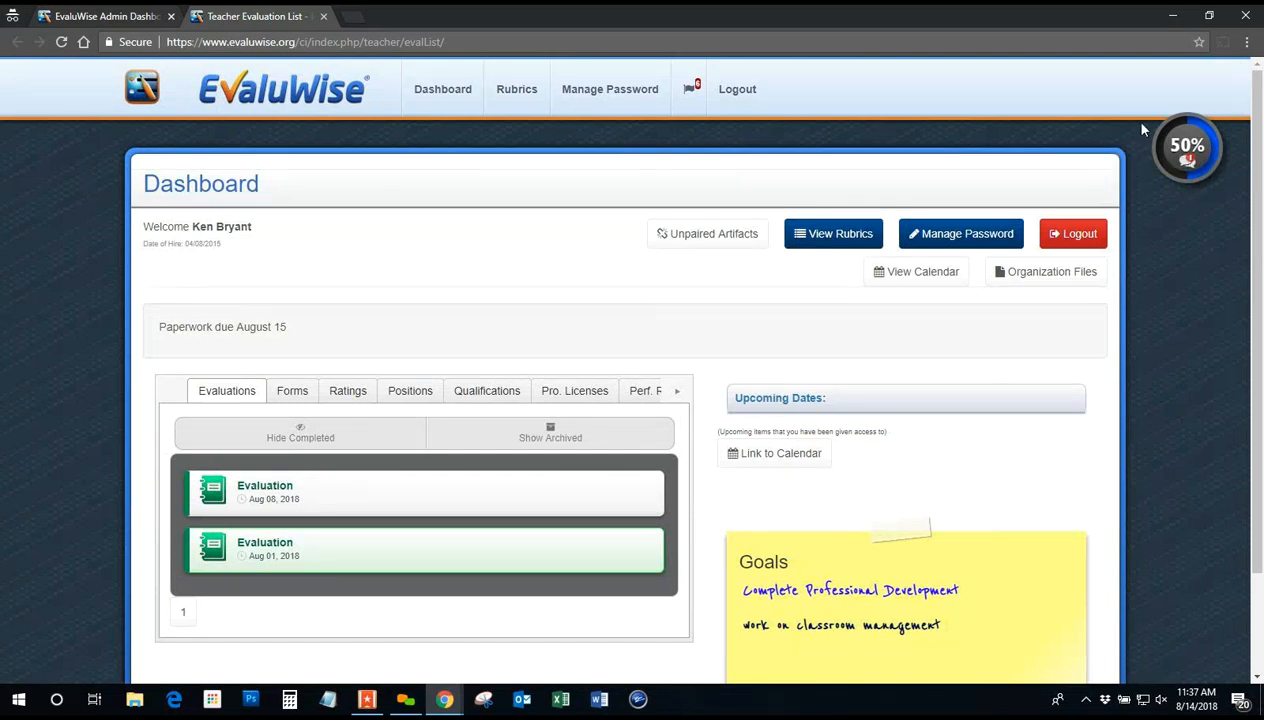
left_click(1176, 16)
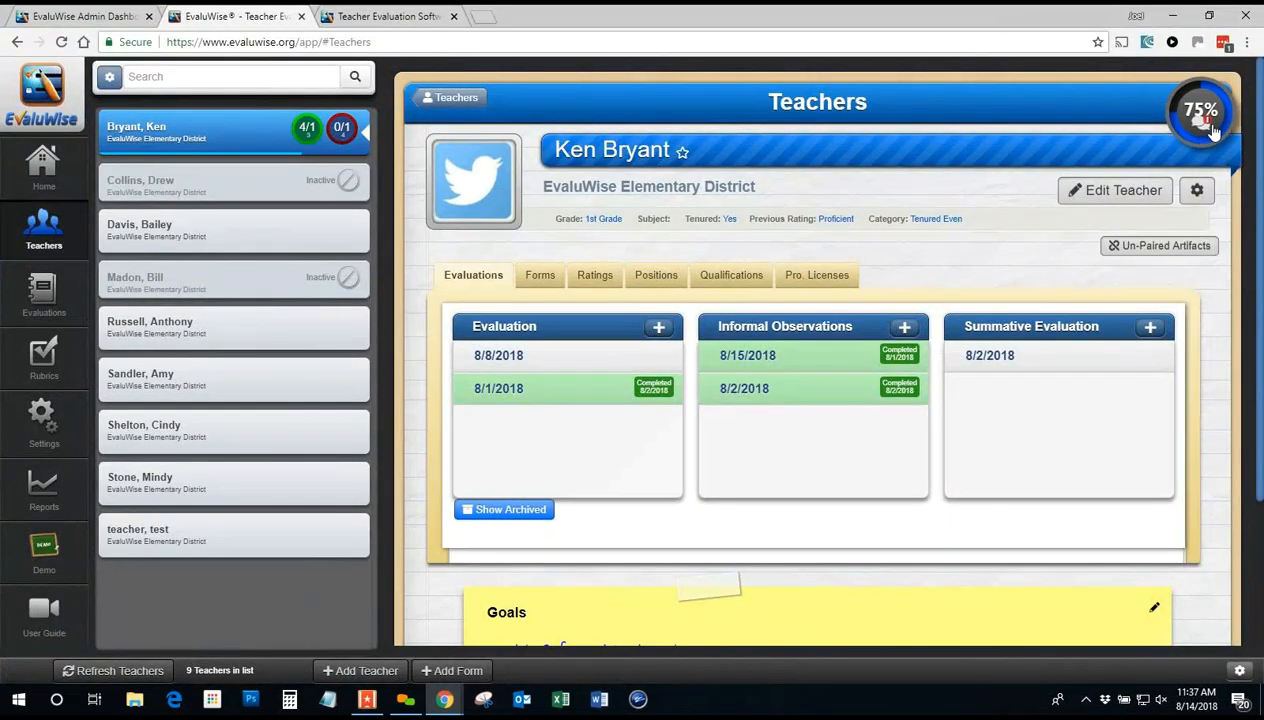
Step: Review the first teacher's Tenured Process from the evaluator side, and view the profile of the third teacher in the list
left_click(1185, 110)
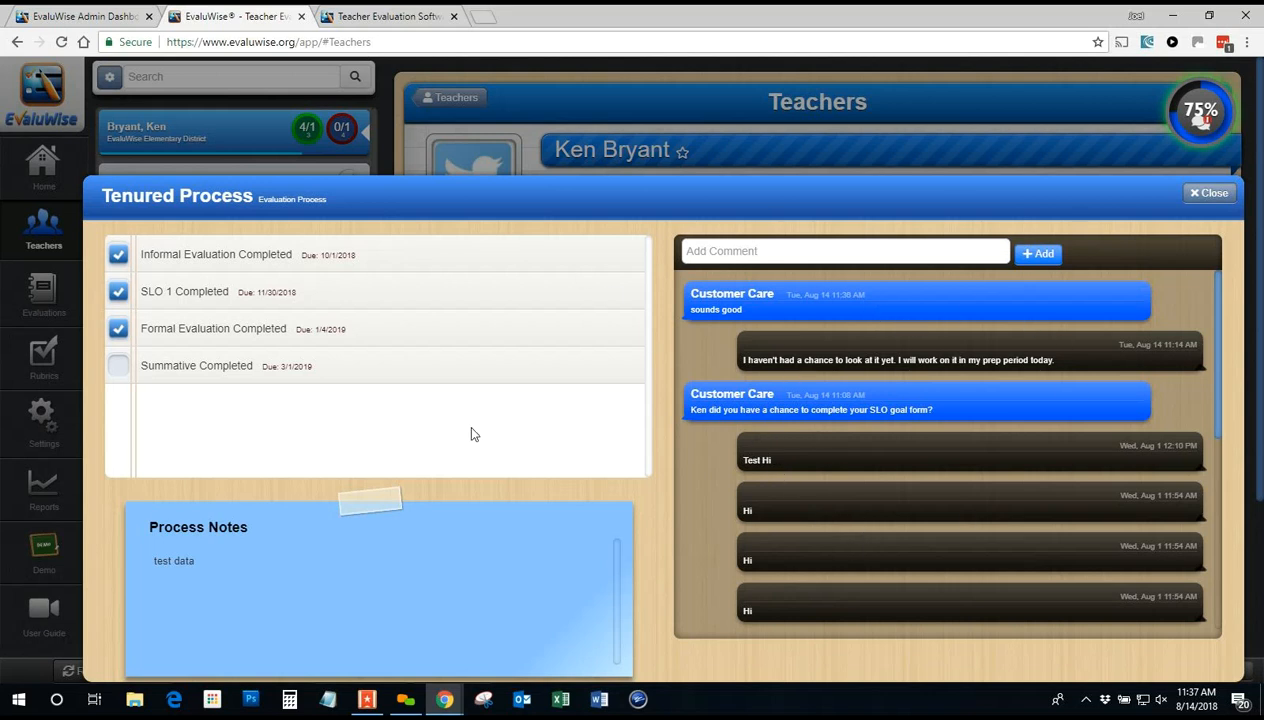
left_click(1205, 197)
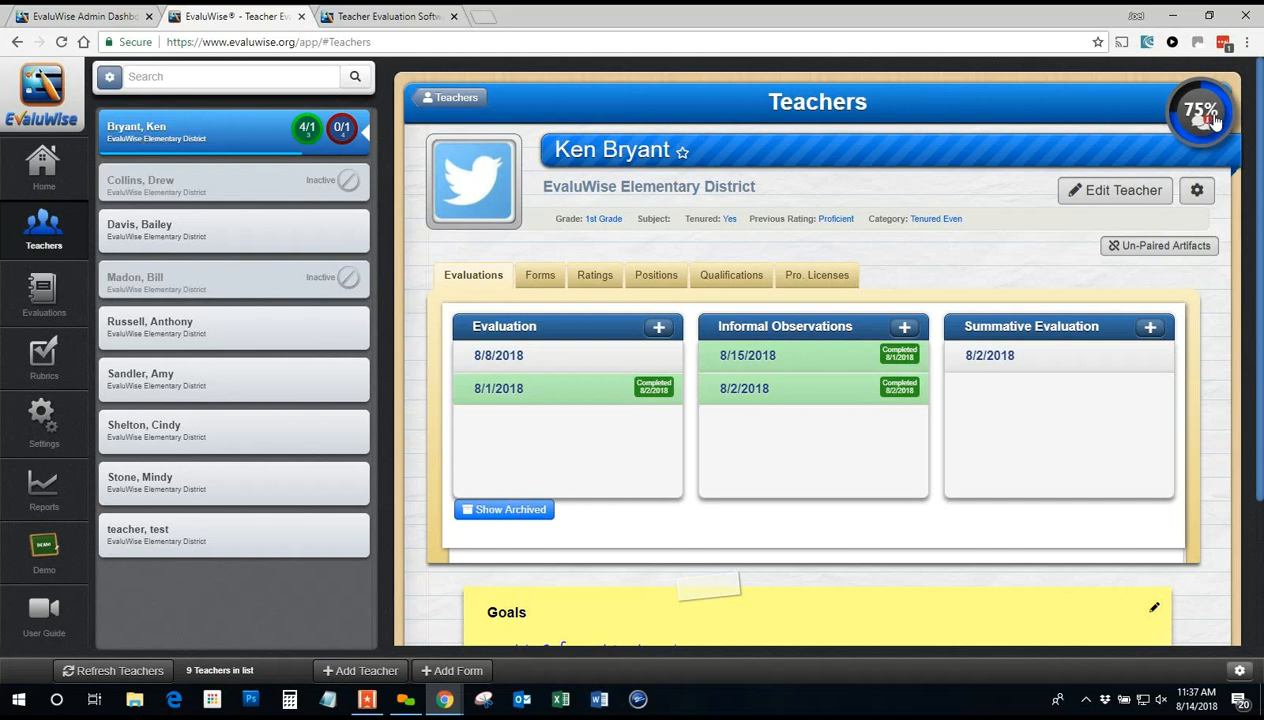
left_click(177, 248)
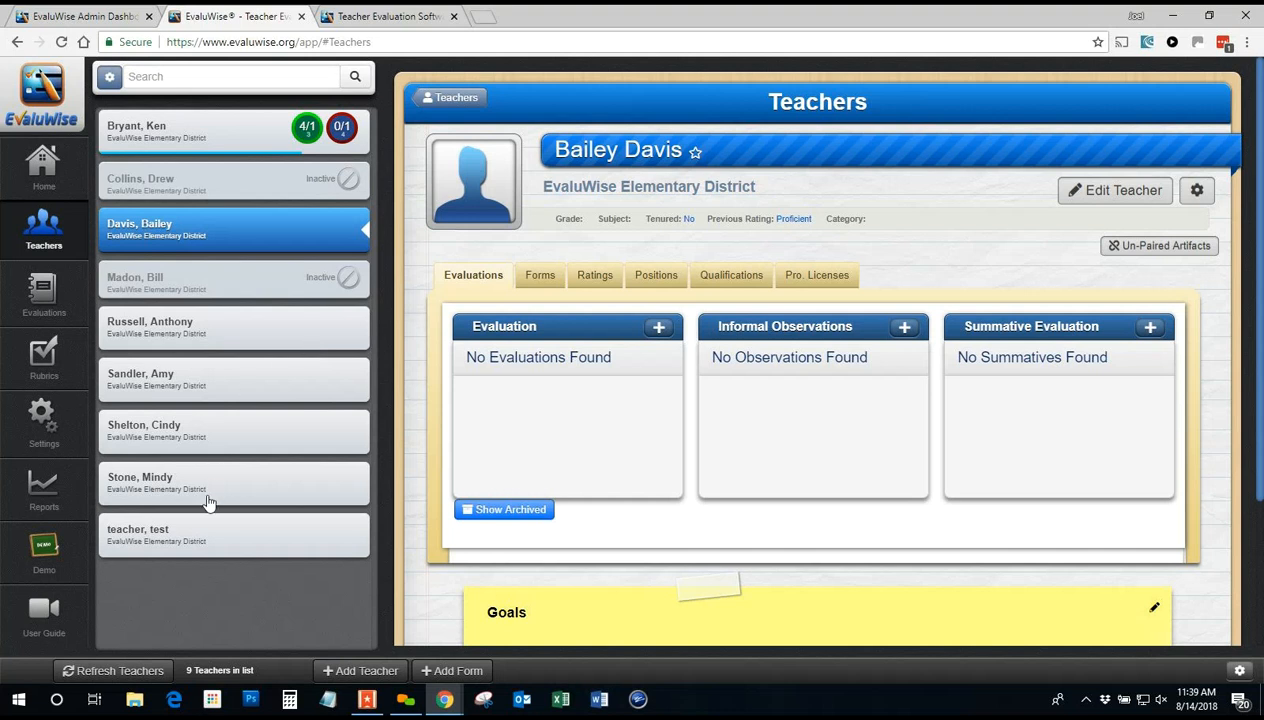
Step: Open the management of Evaluation Processes from the organization's options in Settings
left_click(43, 421)
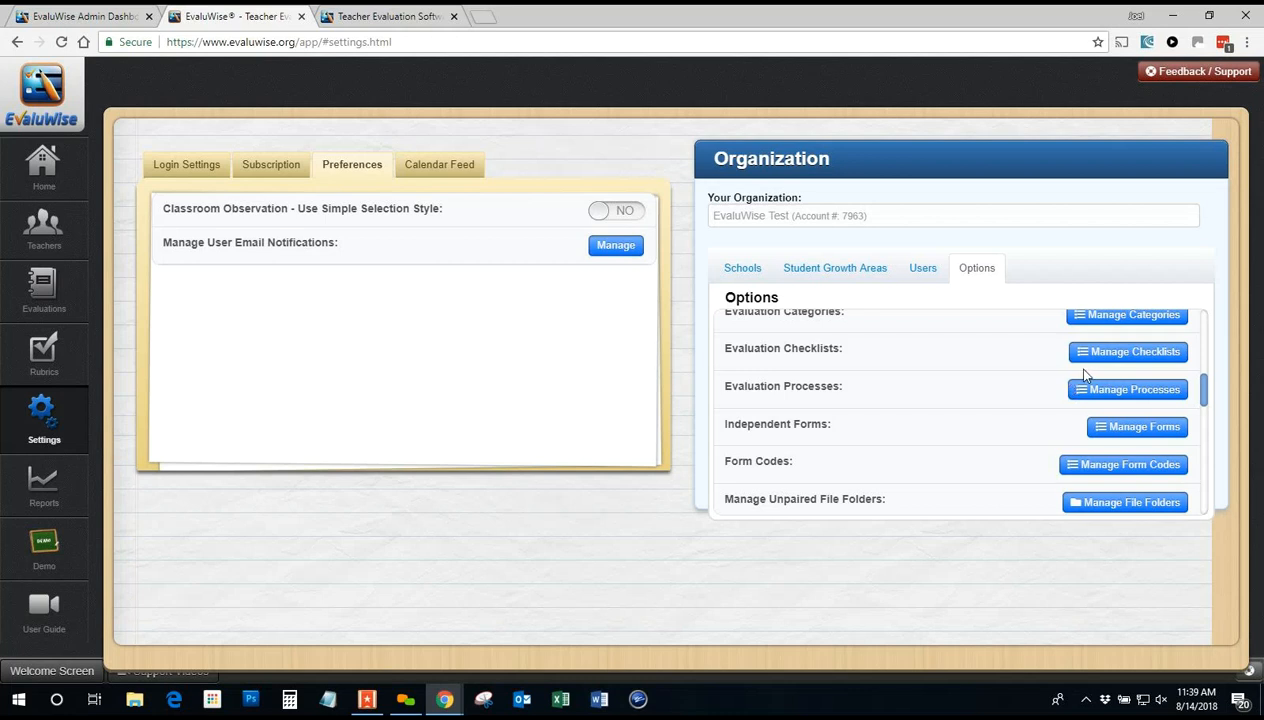
scroll(993, 446, "up", 5)
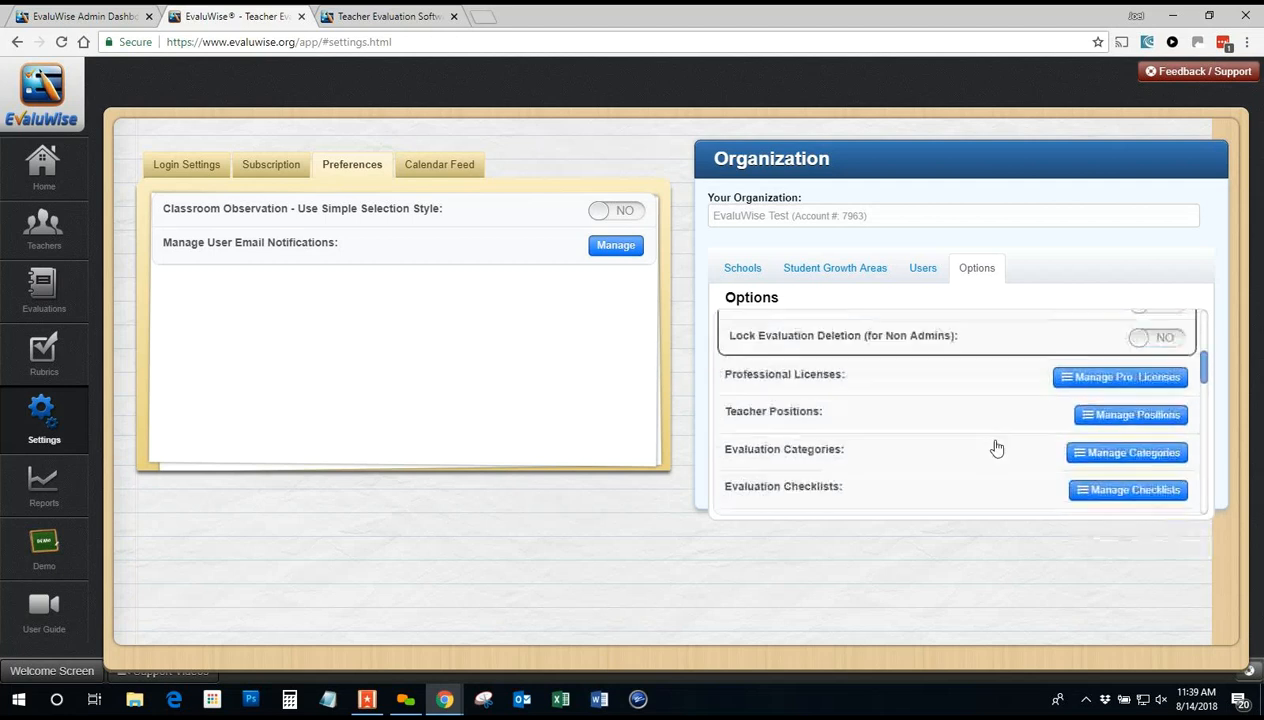
scroll(1005, 465, "down", 6)
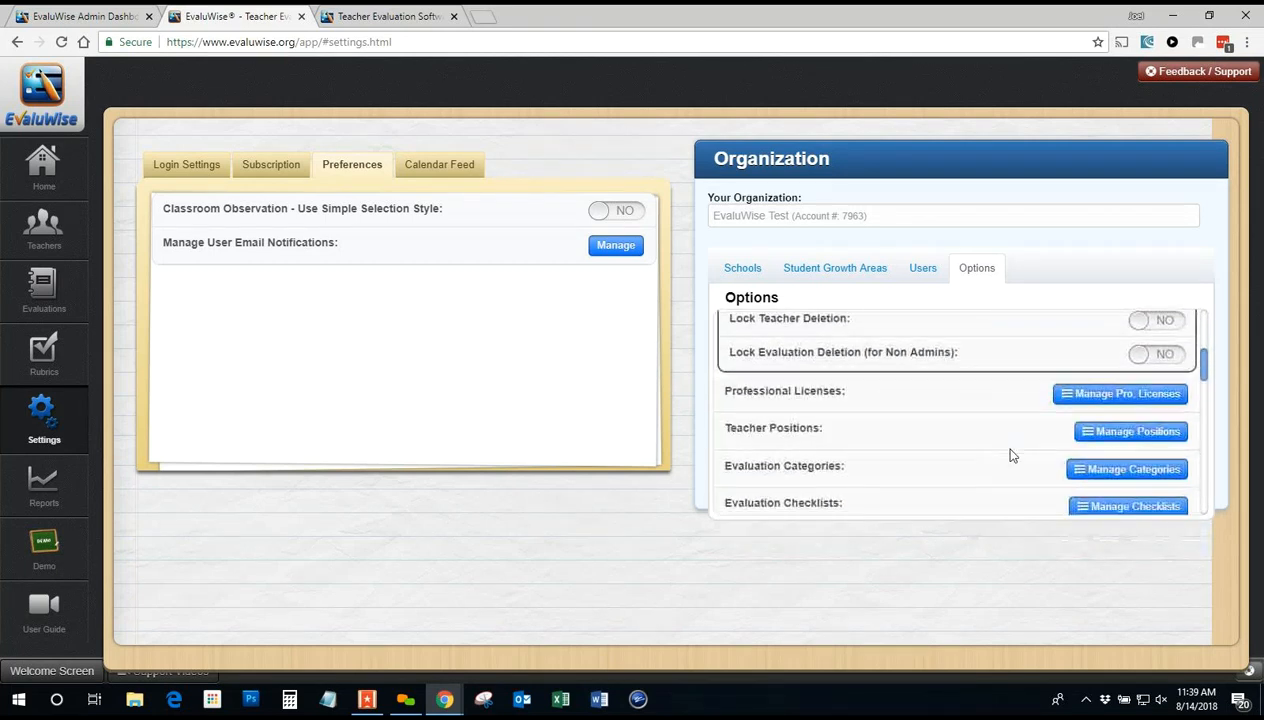
scroll(1010, 455, "down", 2)
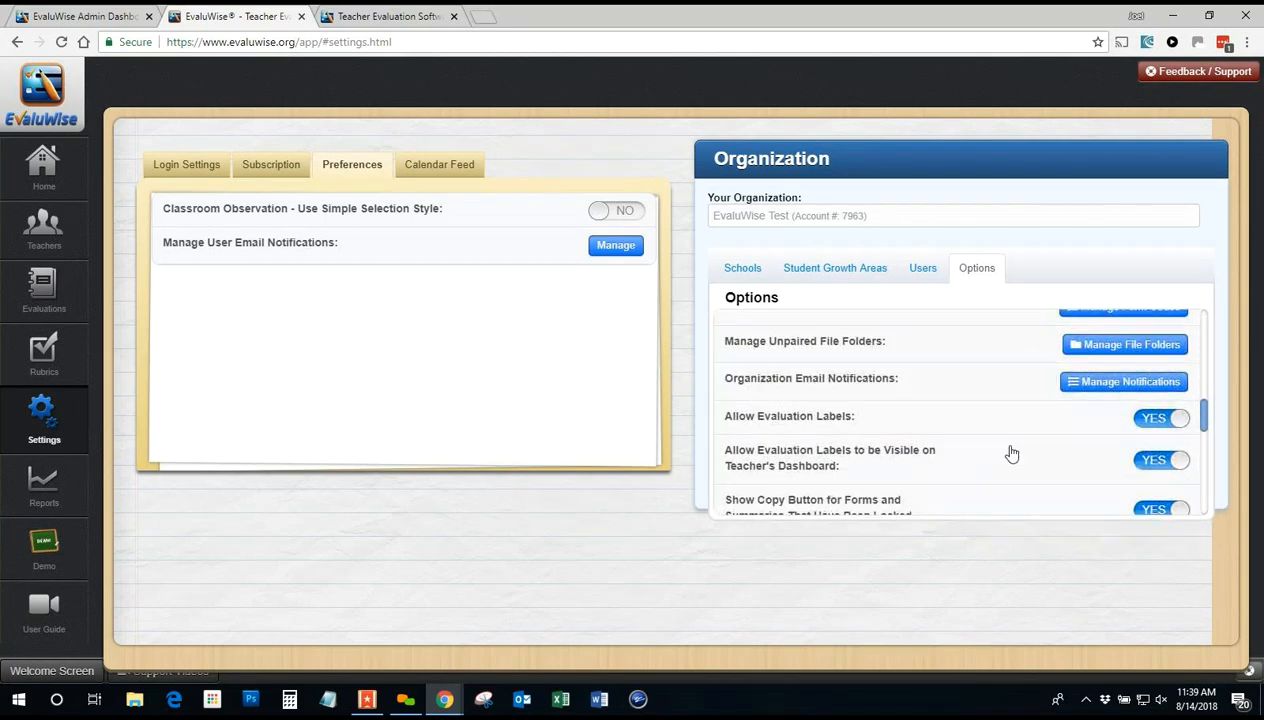
scroll(1010, 455, "up", 4)
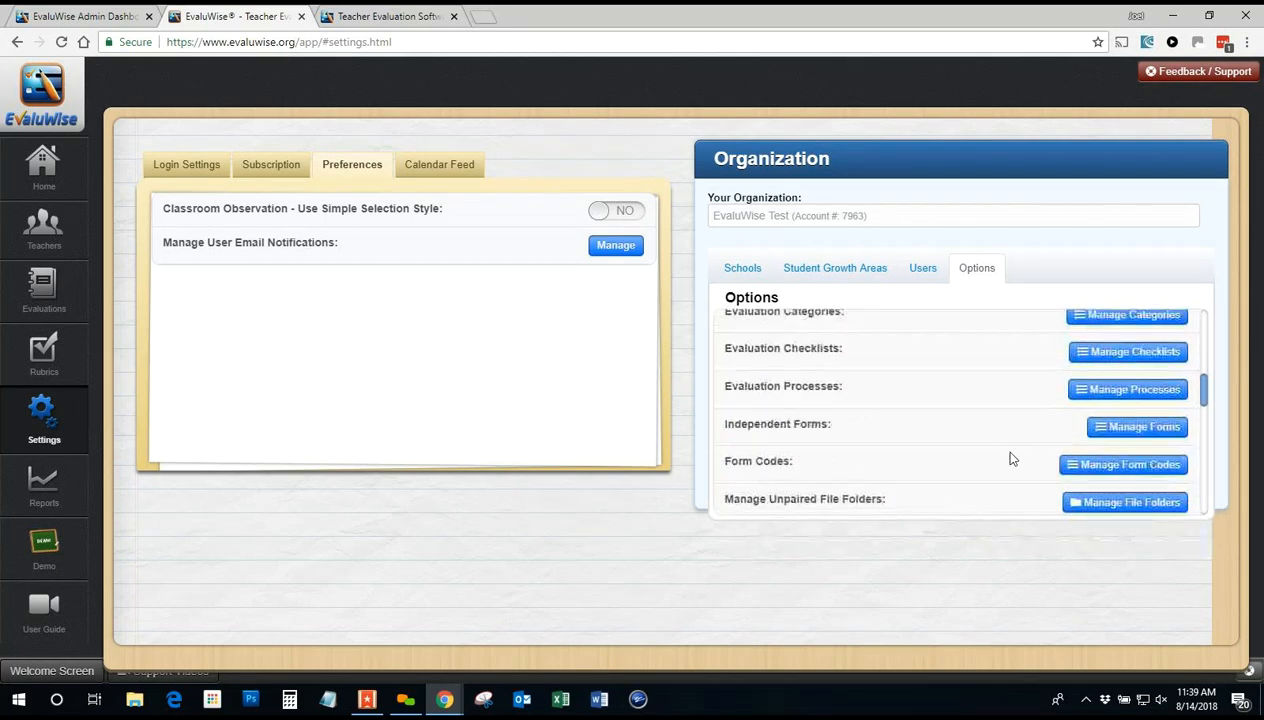
left_click(1138, 391)
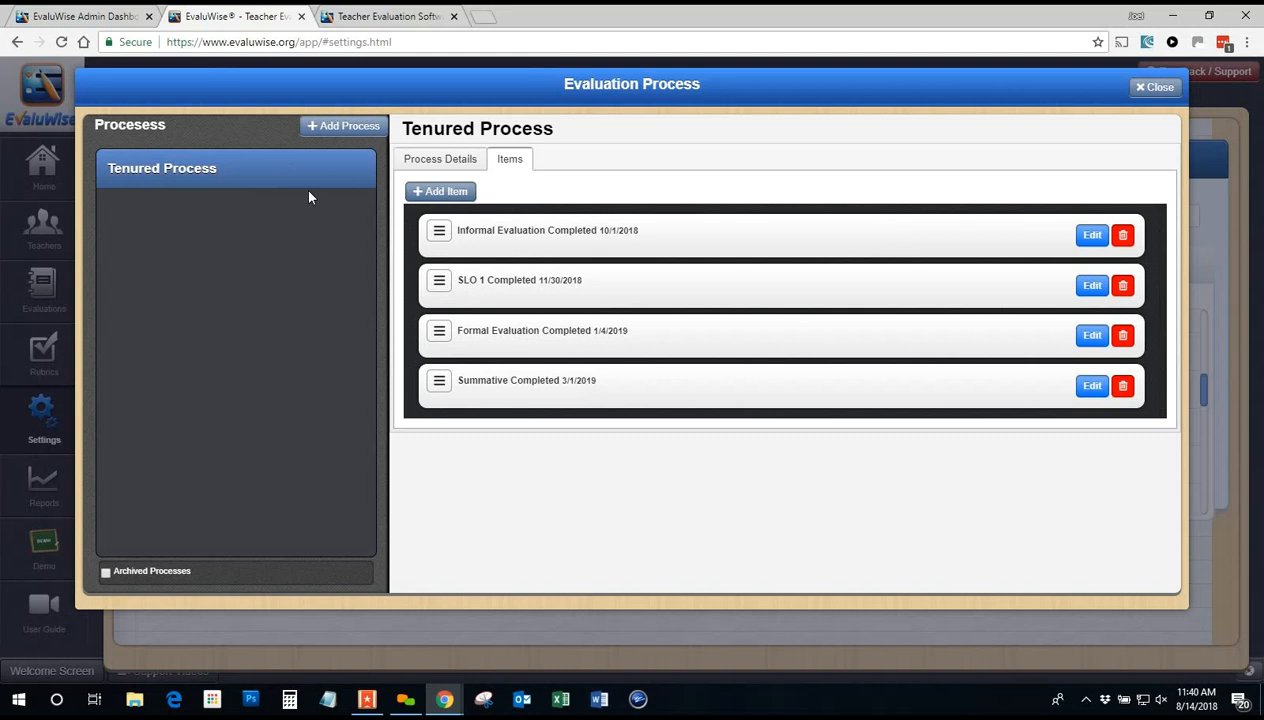
Step: Create a process named "2.0 Webinar" with evaluation category Any Category and tenure status Either, and save it
left_click(332, 128)
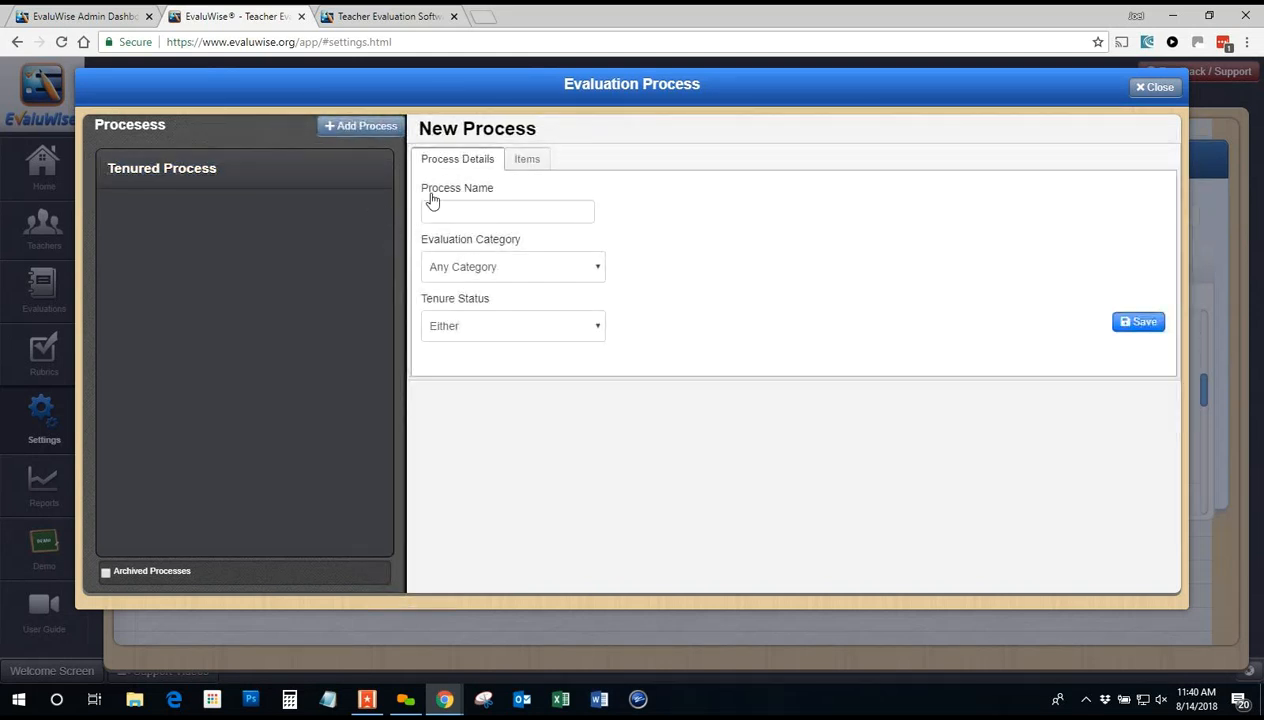
left_click(490, 206)
type("2.0 Webinar")
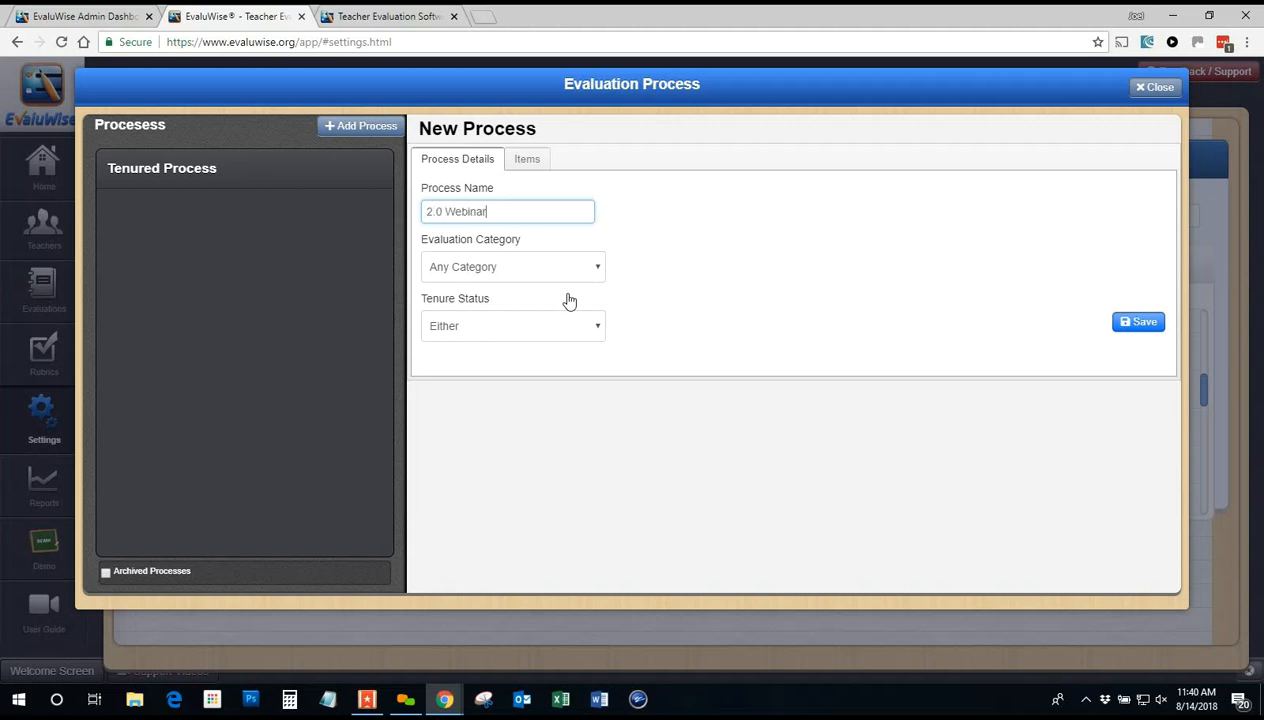
left_click(586, 272)
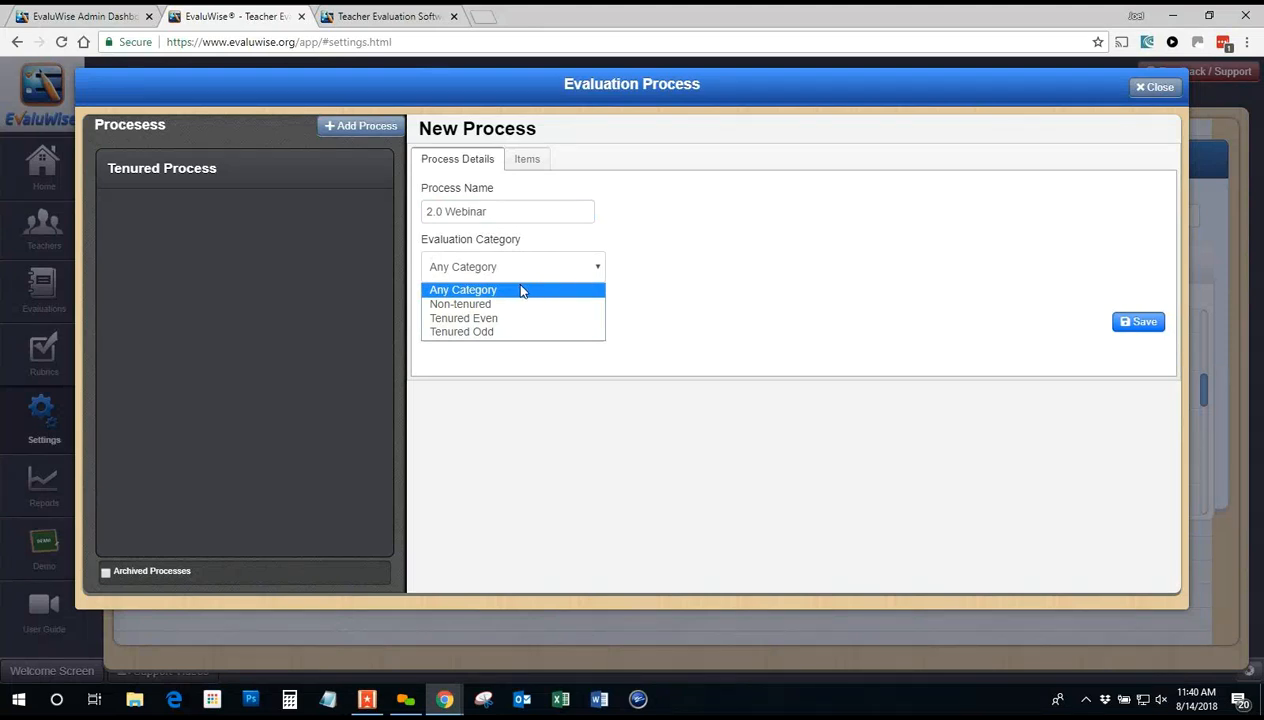
left_click(456, 290)
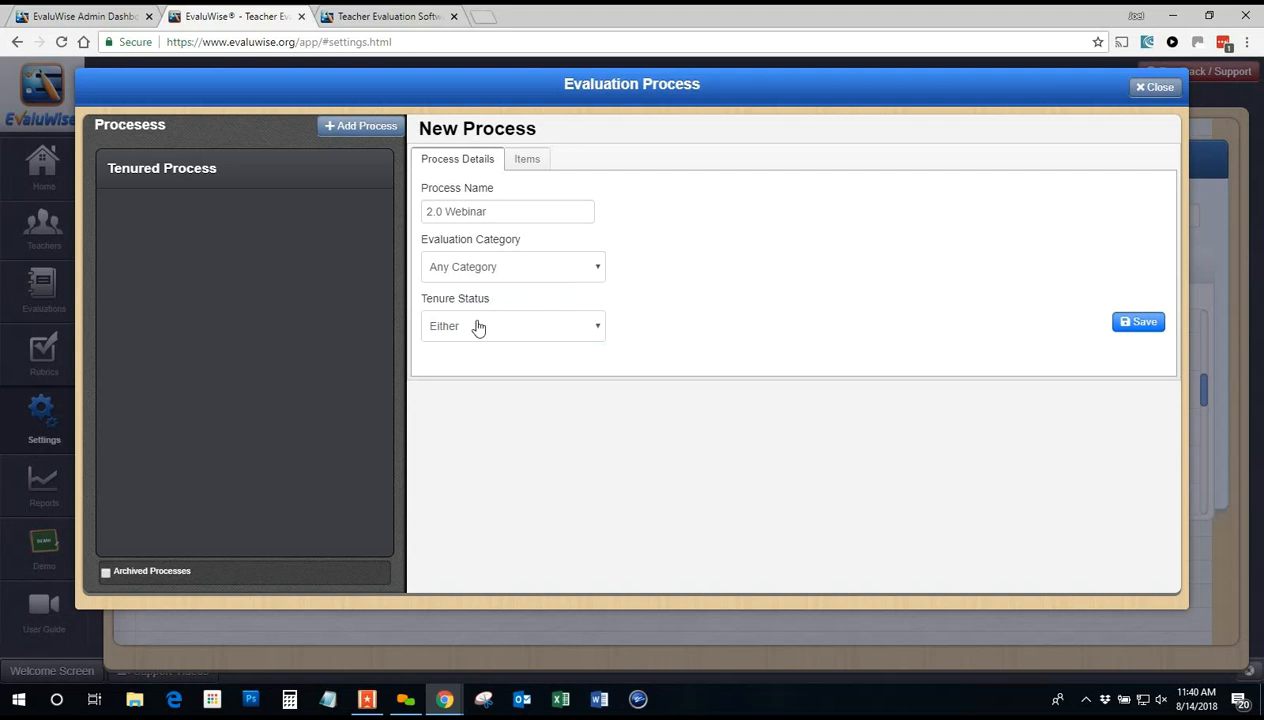
left_click(590, 328)
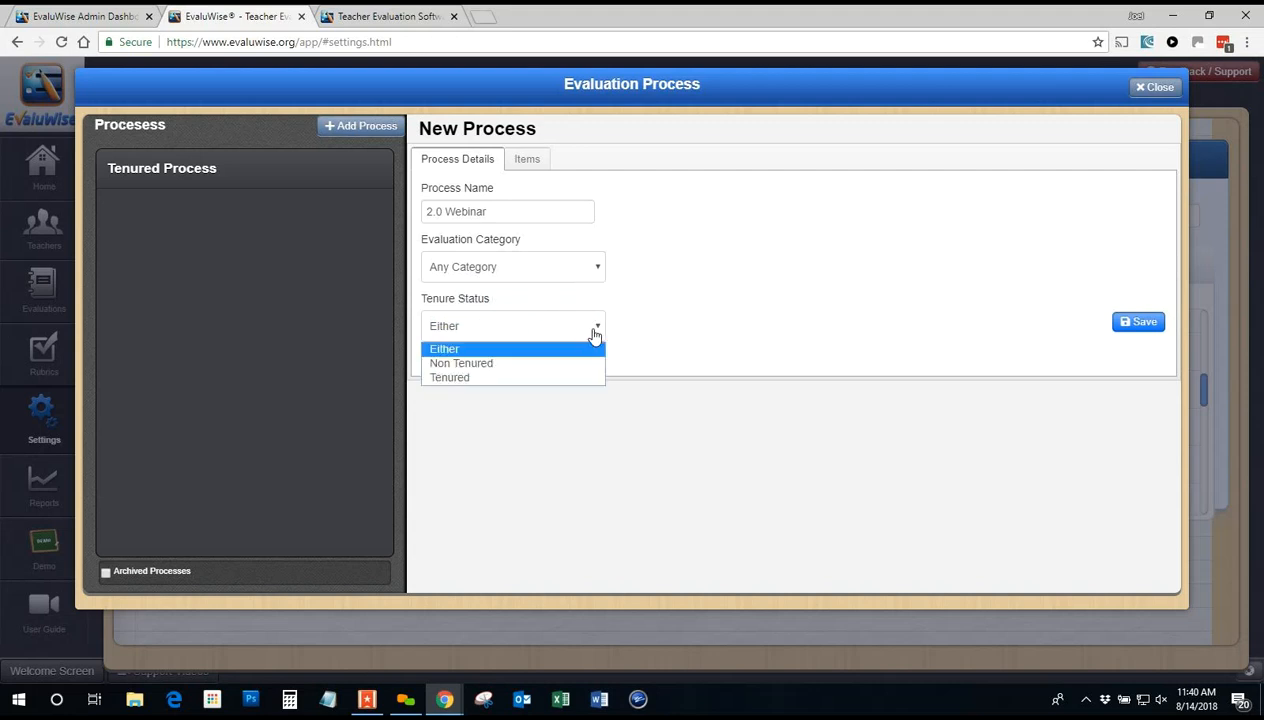
left_click(457, 353)
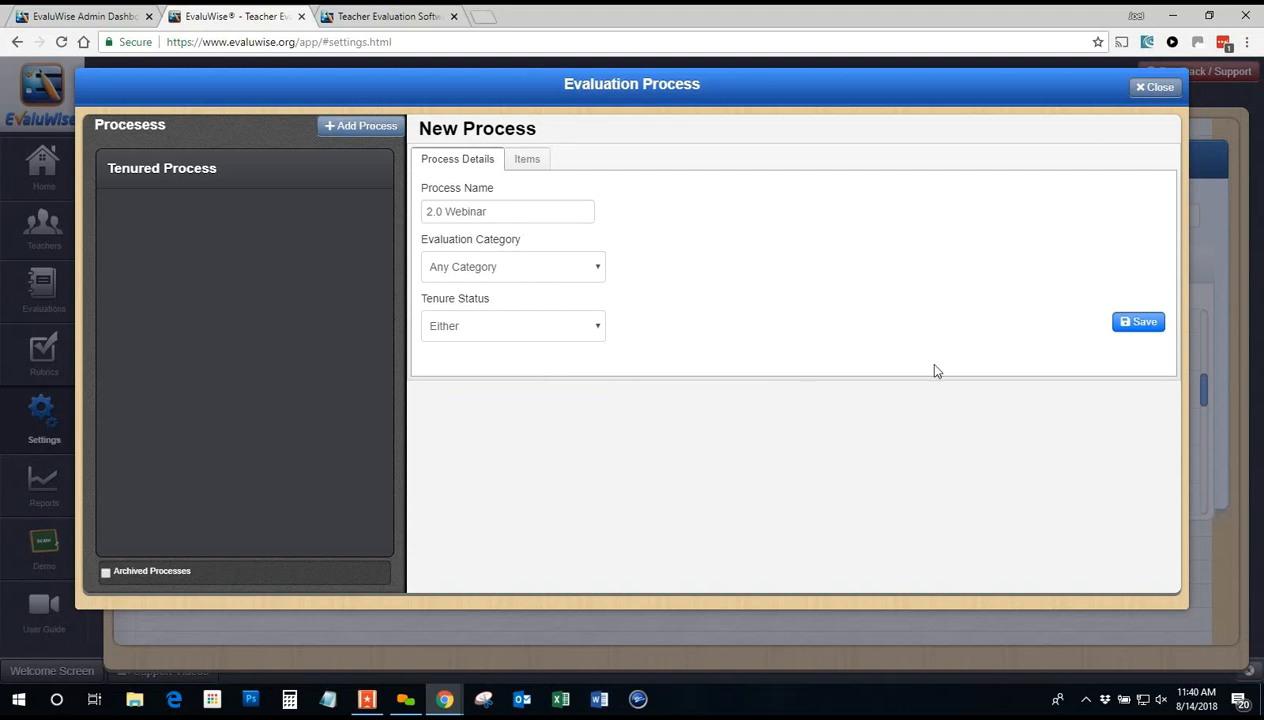
left_click(1137, 325)
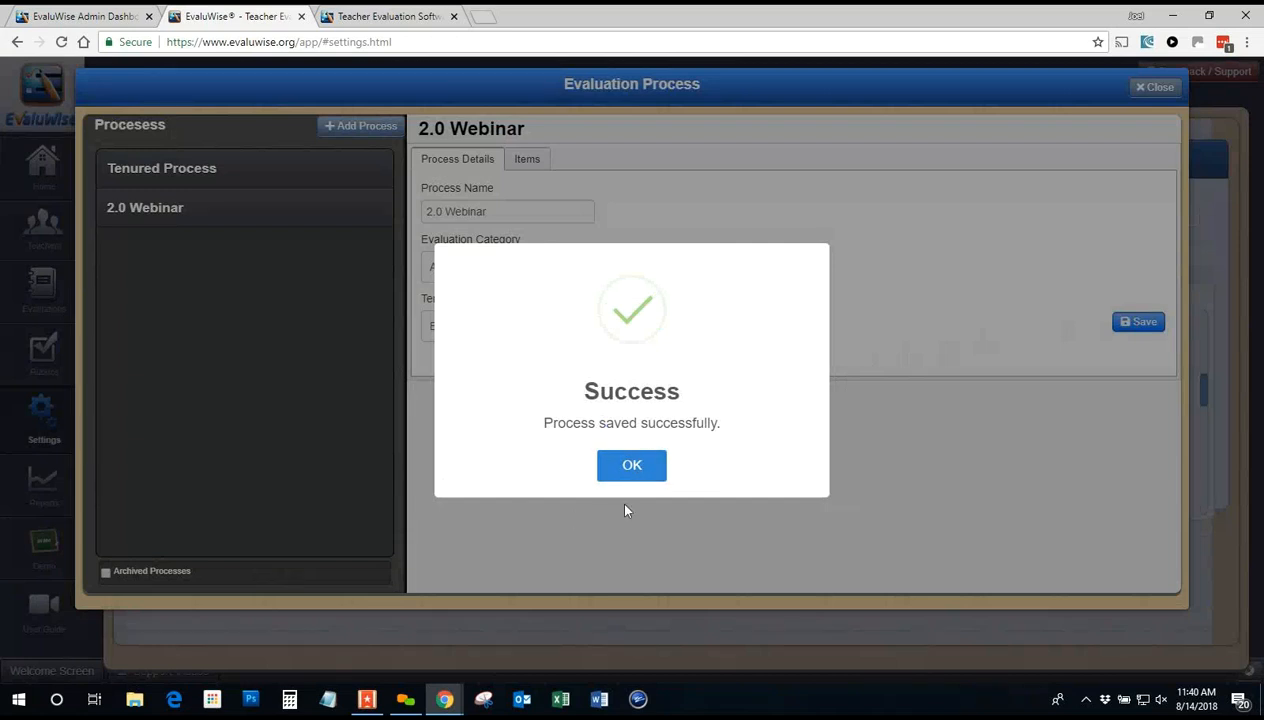
left_click(645, 478)
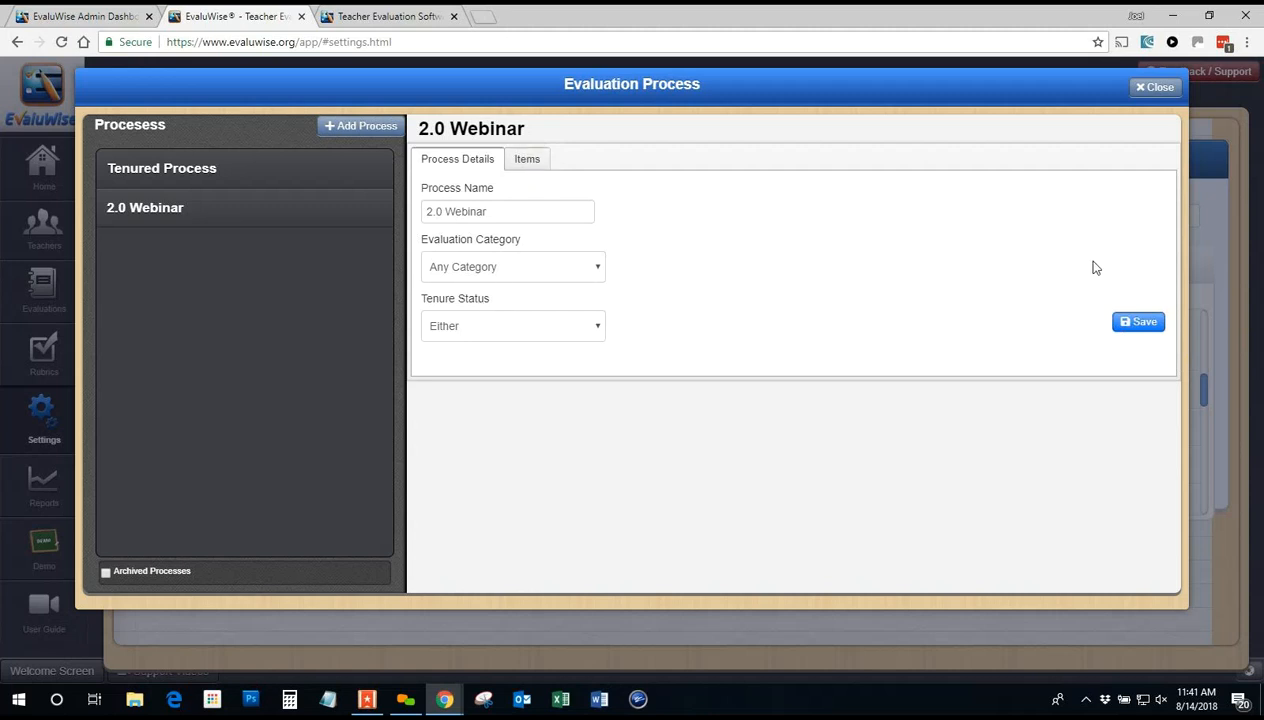
Step: Add an item named "Test data 1" with due date 09/14/2018 to the 2.0 Webinar process
left_click(538, 163)
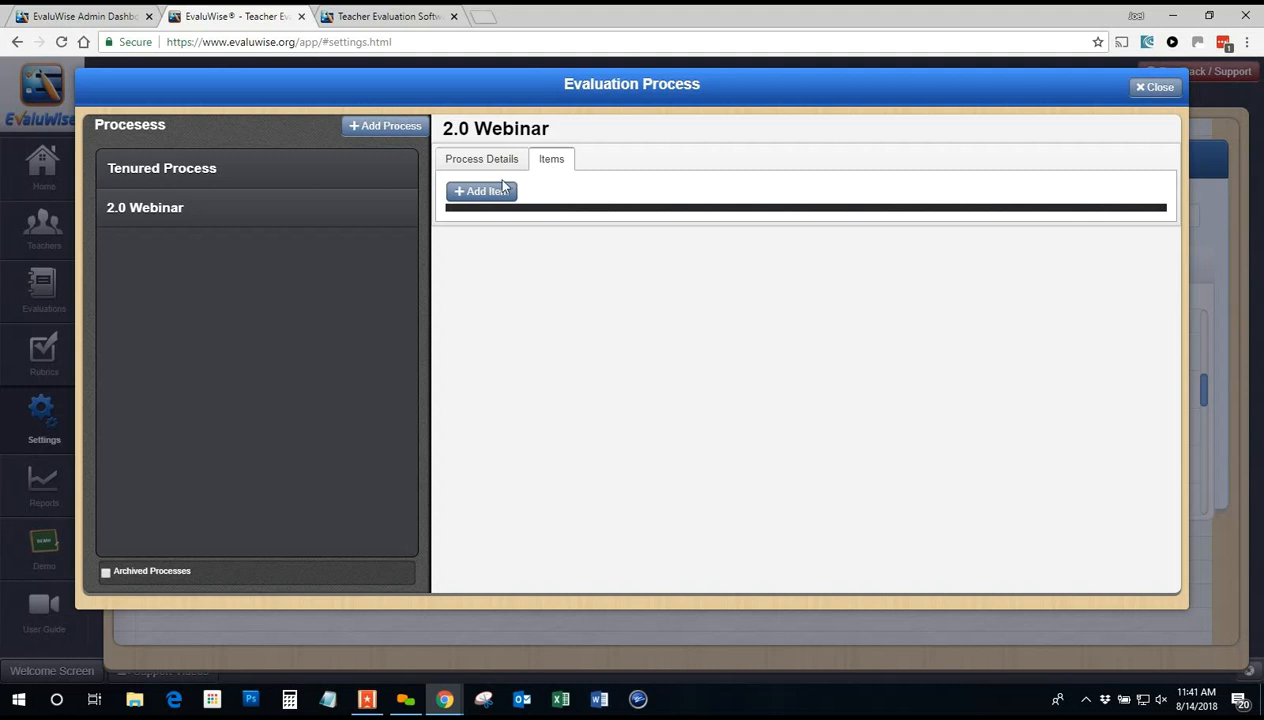
left_click(482, 192)
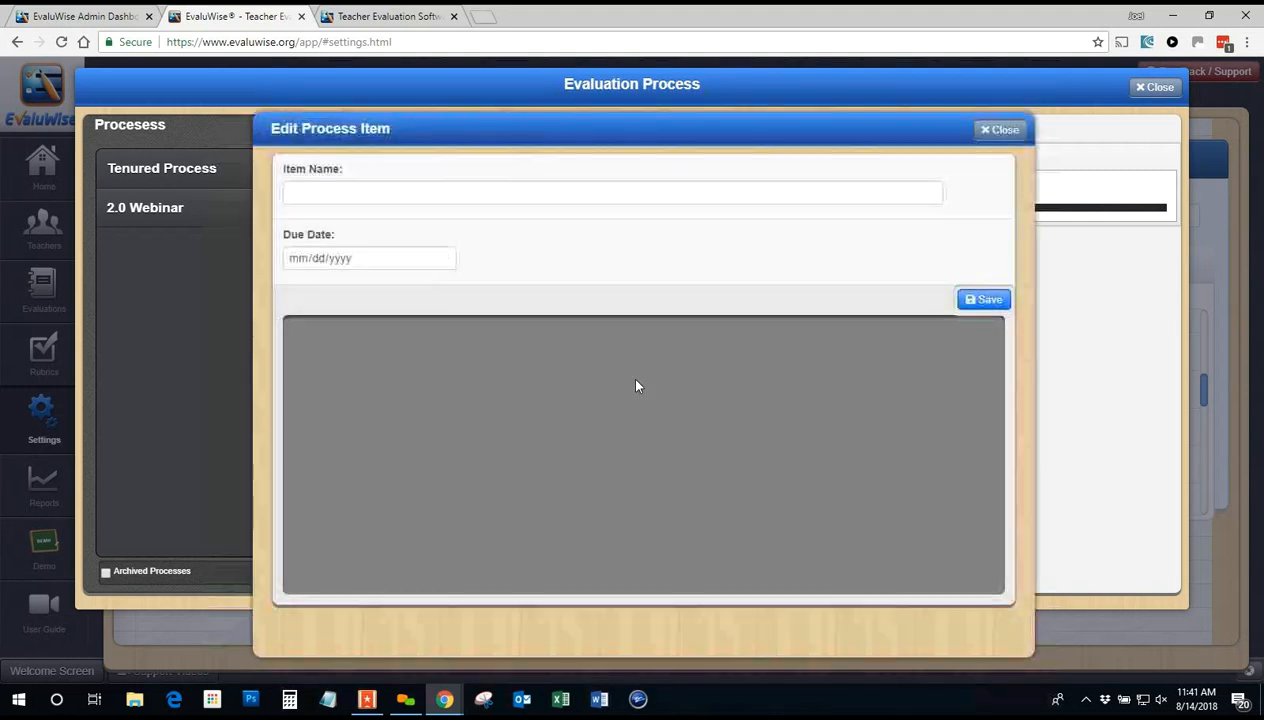
left_click(341, 192)
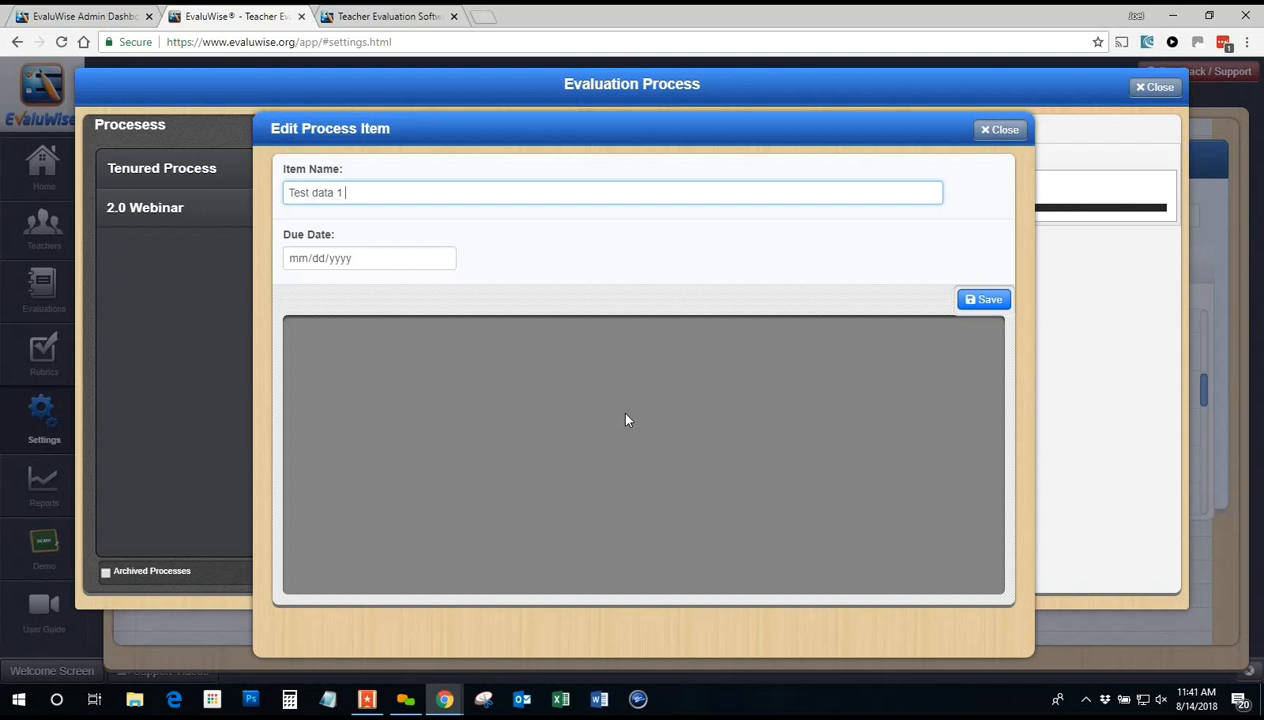
left_click(444, 259)
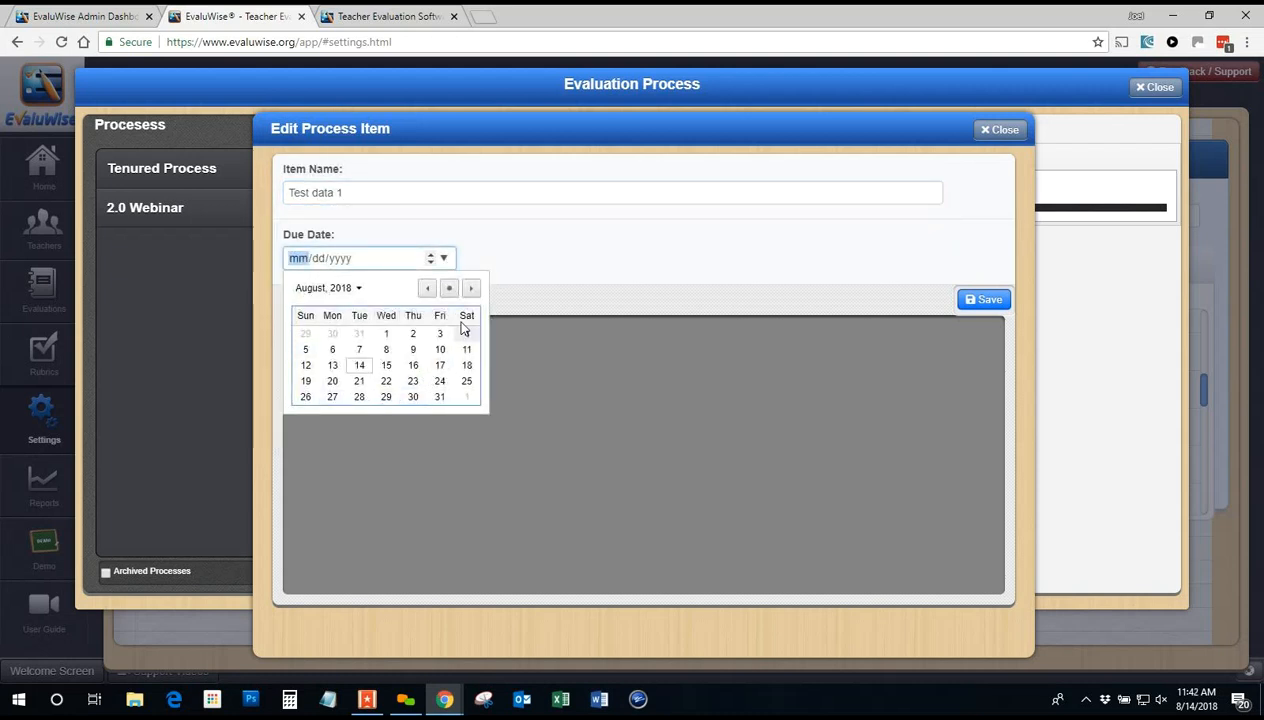
left_click(471, 289)
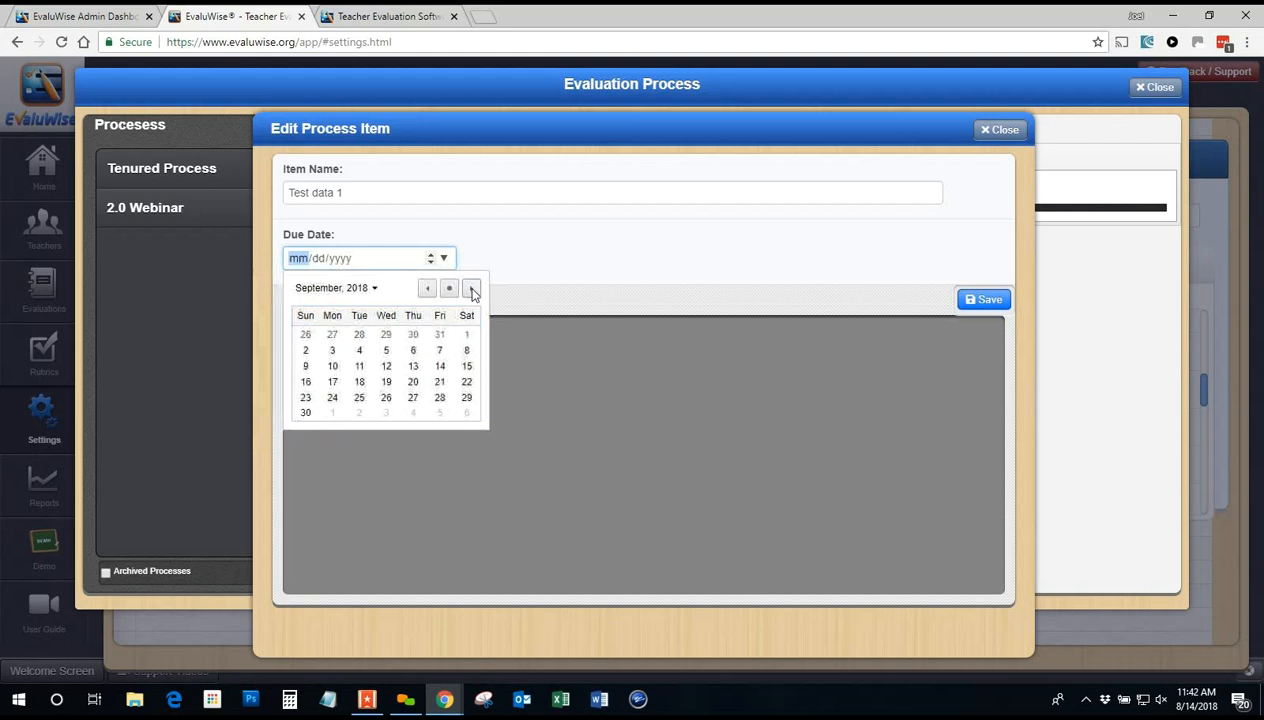
left_click(440, 366)
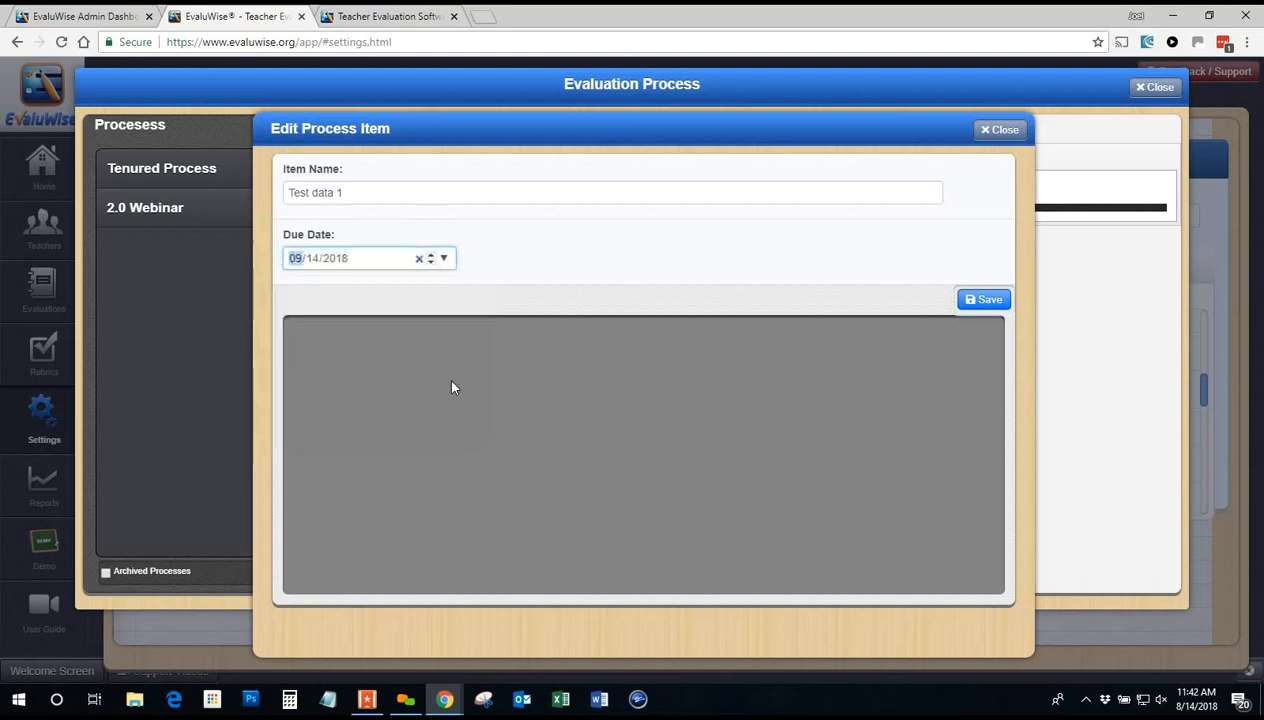
left_click(983, 300)
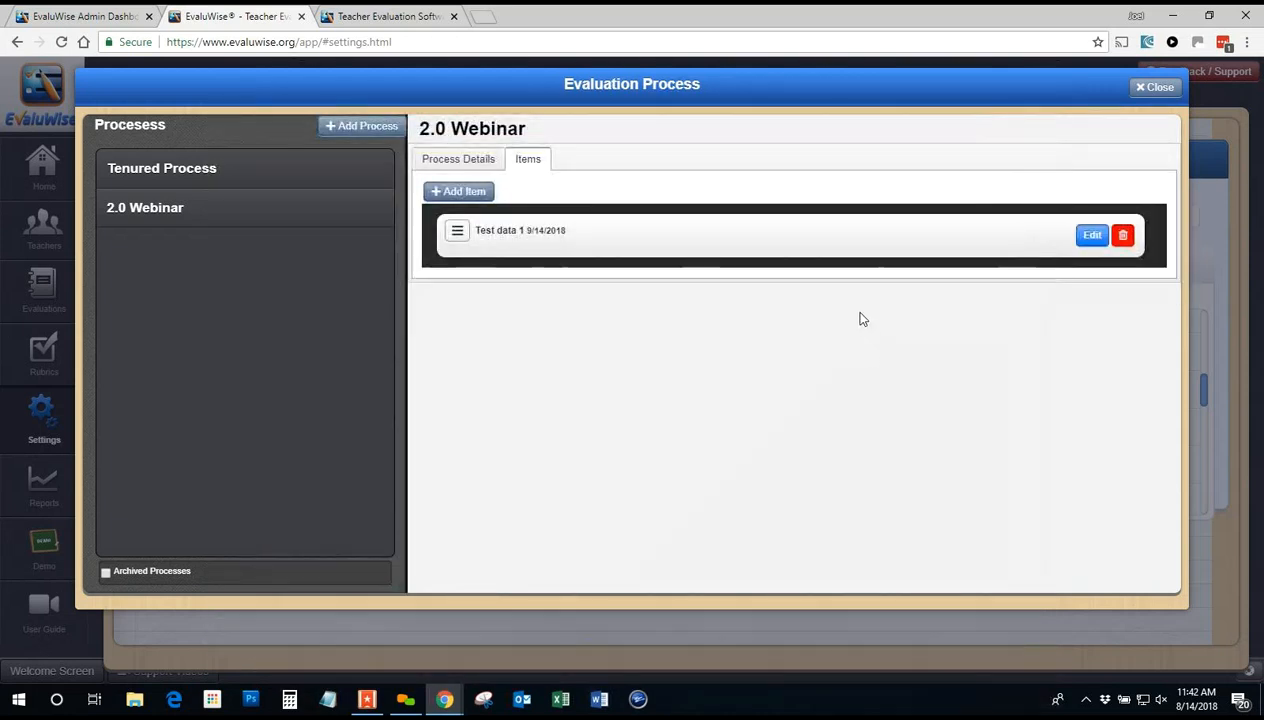
Step: Add a second item named "test data 2" with due date 10/27/2018 to the 2.0 Webinar process
left_click(466, 192)
left_click(320, 193)
type("test data 2")
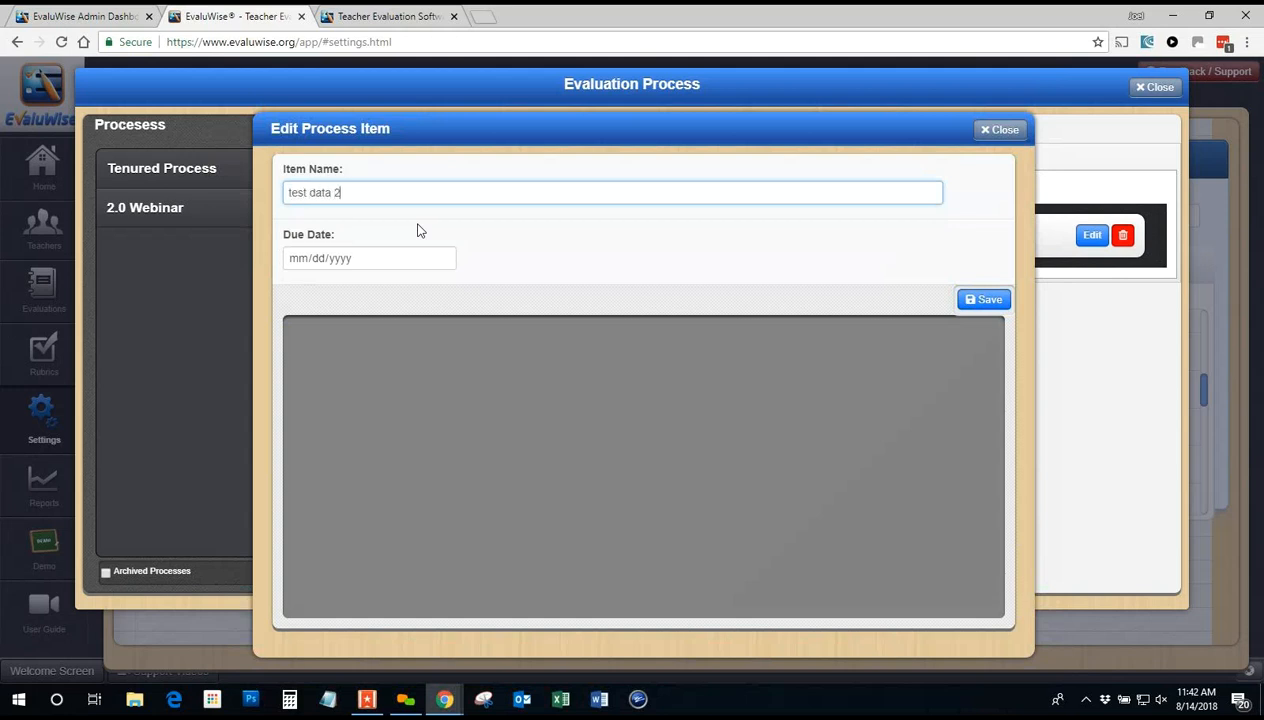
left_click(443, 258)
left_click(471, 288)
left_click(471, 288)
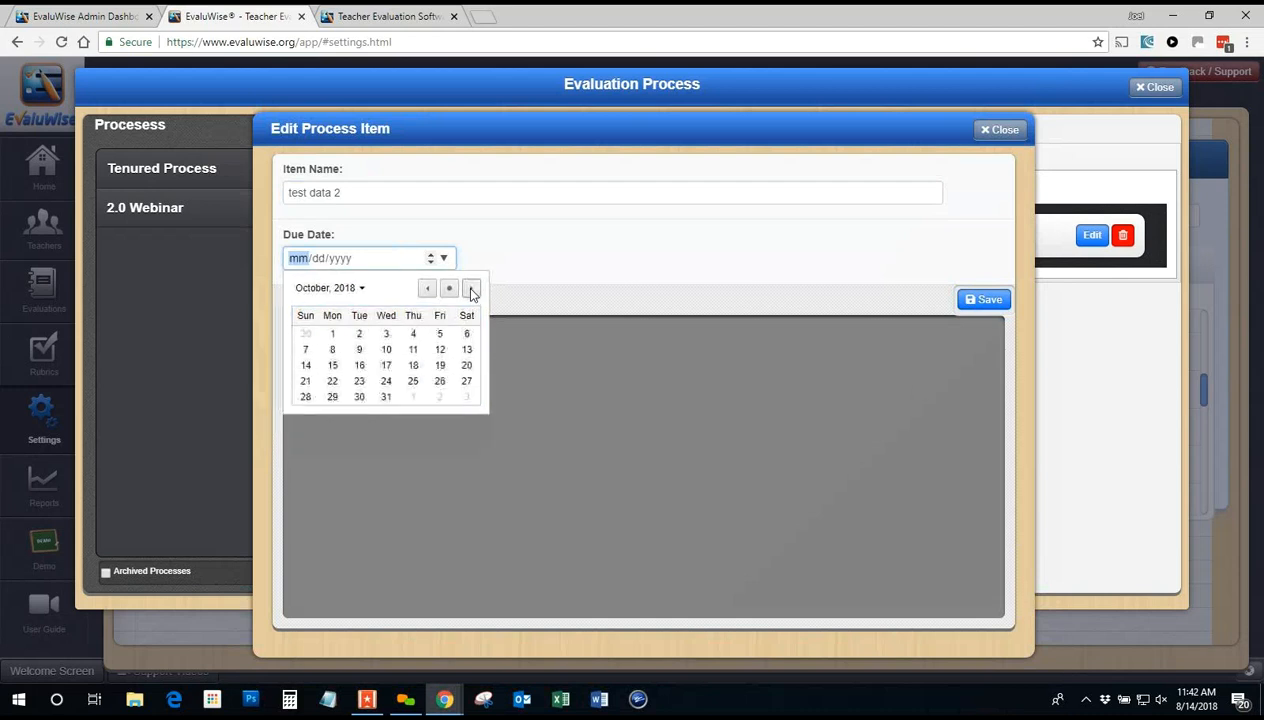
left_click(467, 381)
left_click(985, 299)
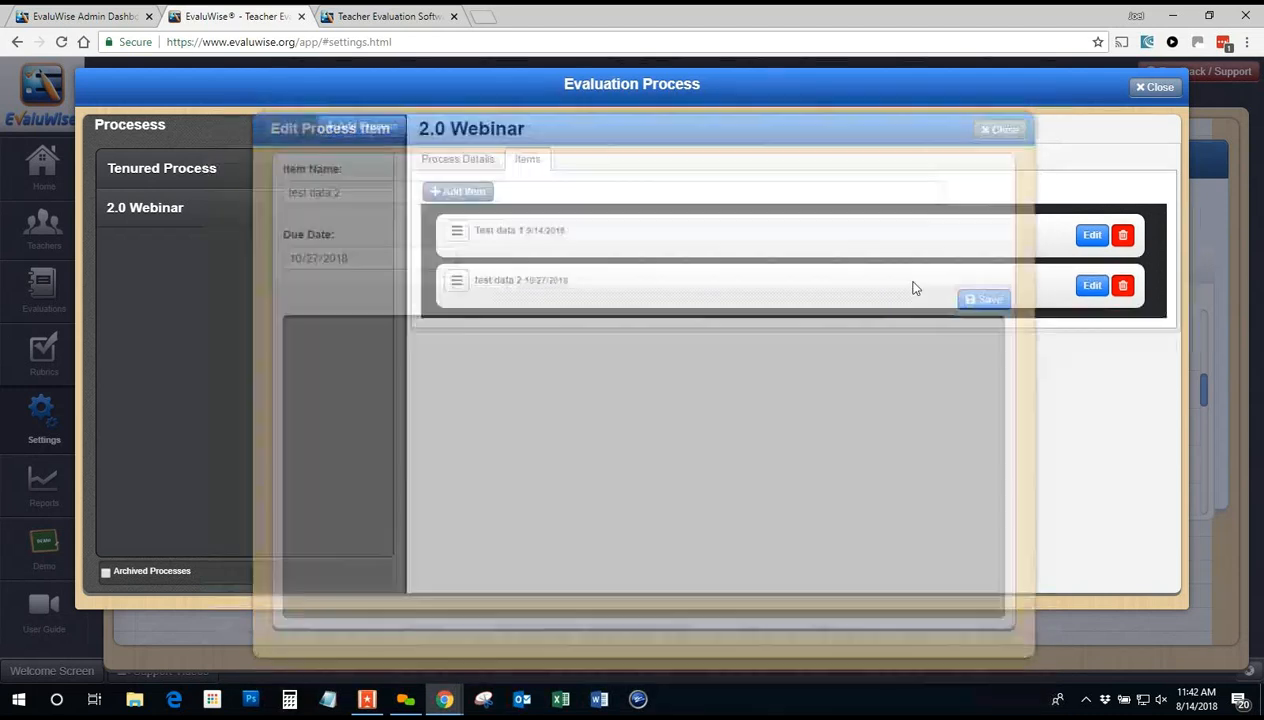
Step: Add a third item named "test data 3" with due date 12/31/2018 to the 2.0 Webinar process
left_click(475, 192)
left_click(365, 190)
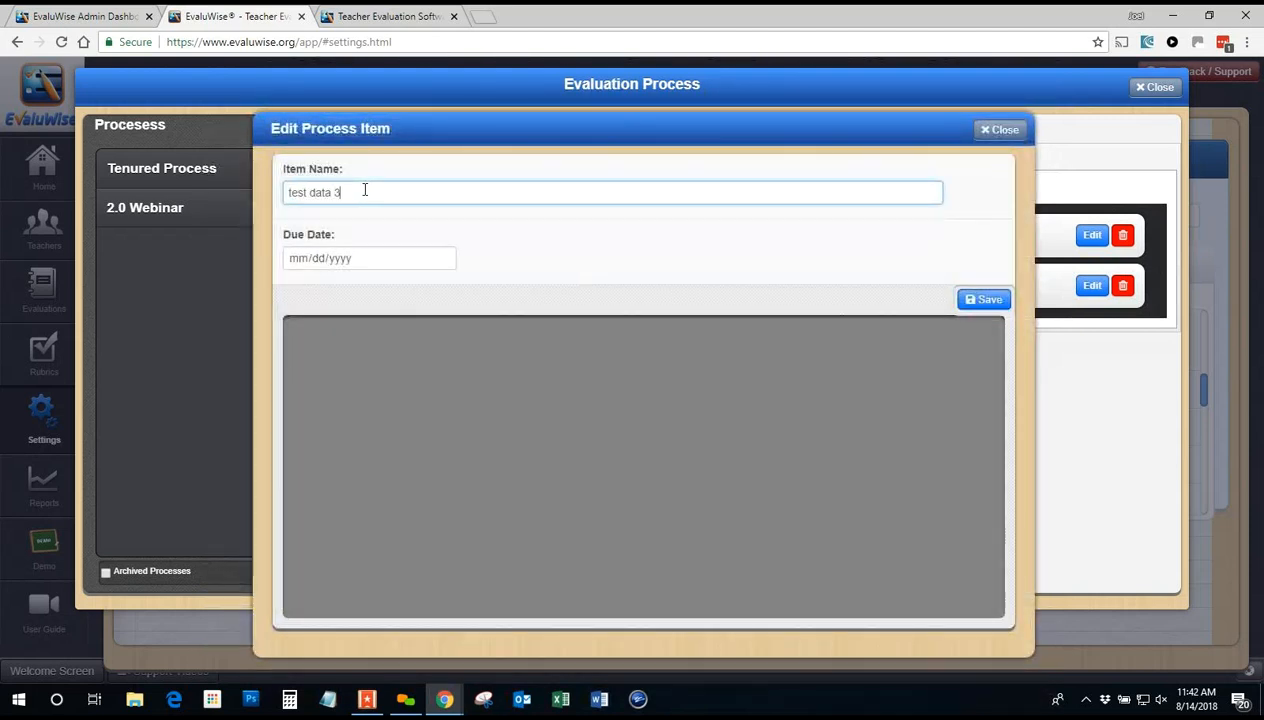
left_click(443, 258)
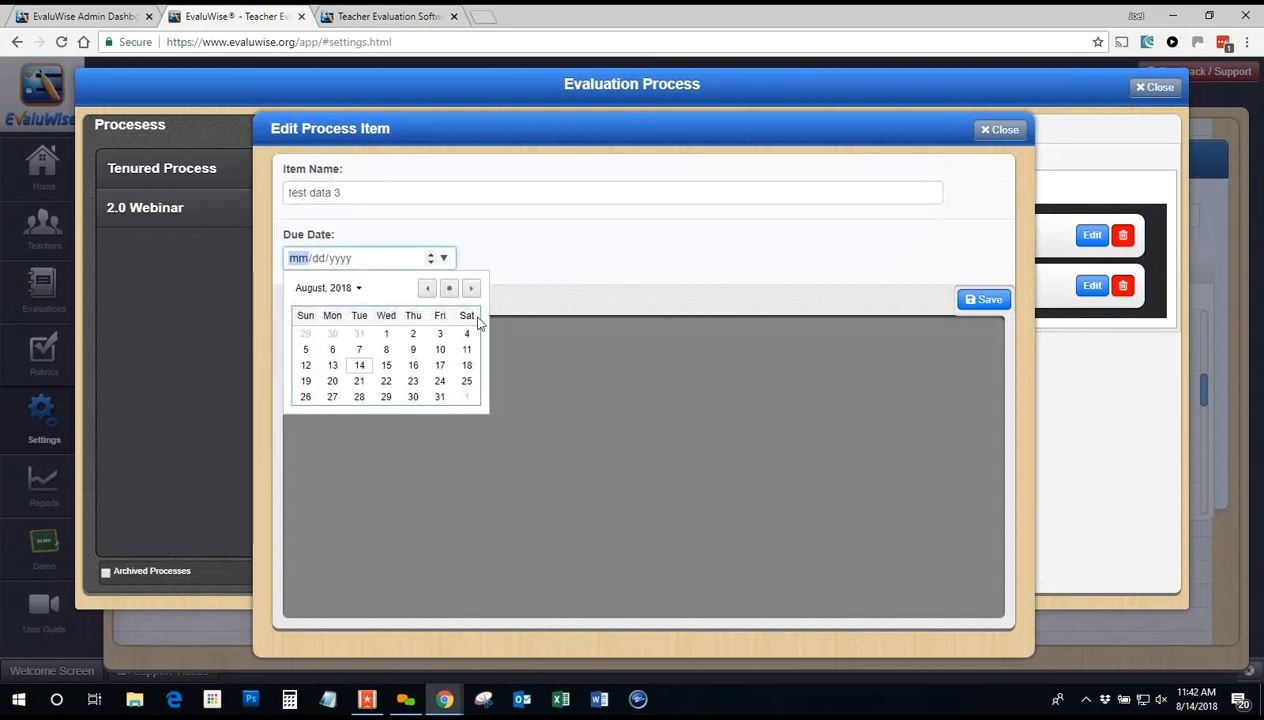
left_click(472, 288)
left_click(472, 288)
left_click(472, 288)
left_click(472, 288)
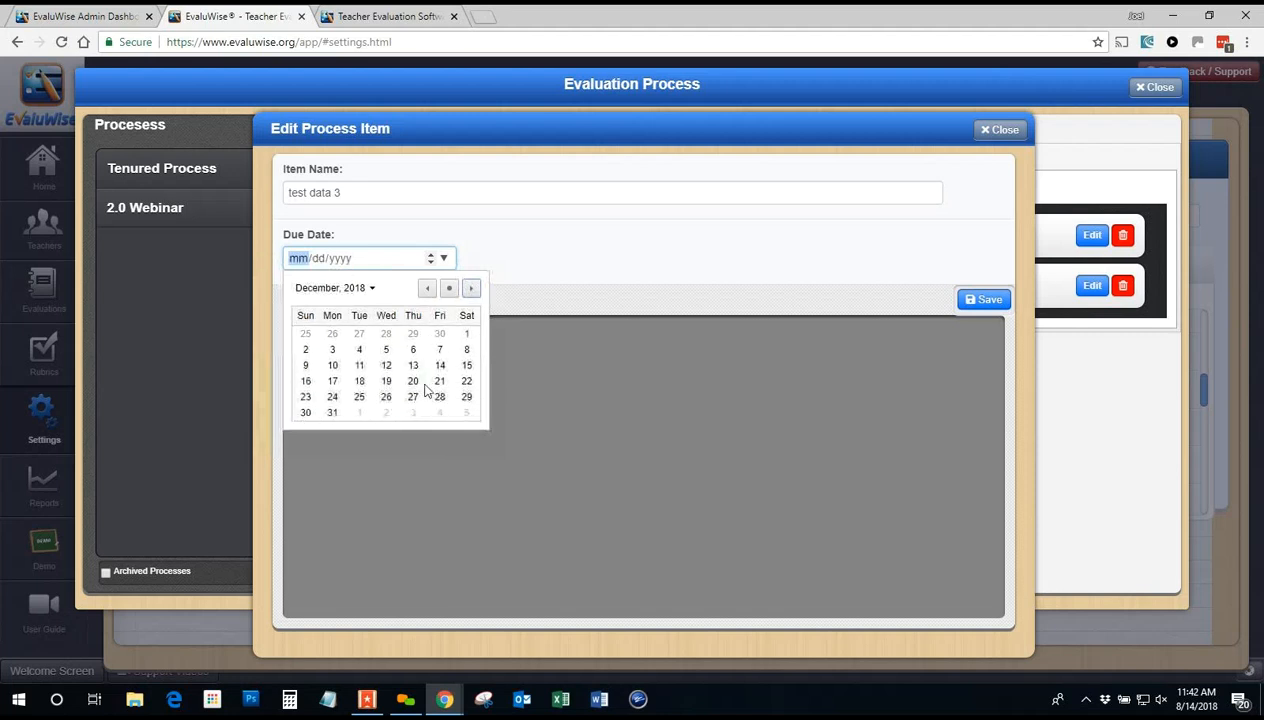
left_click(332, 412)
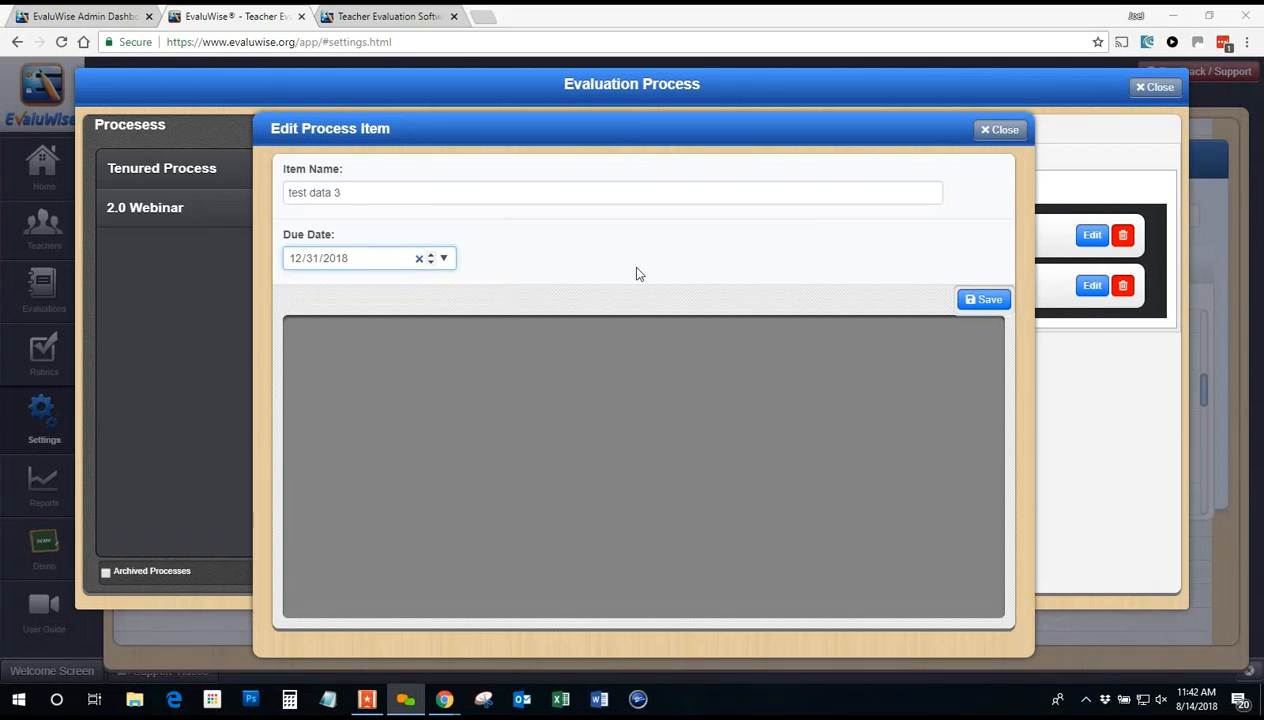
left_click(985, 304)
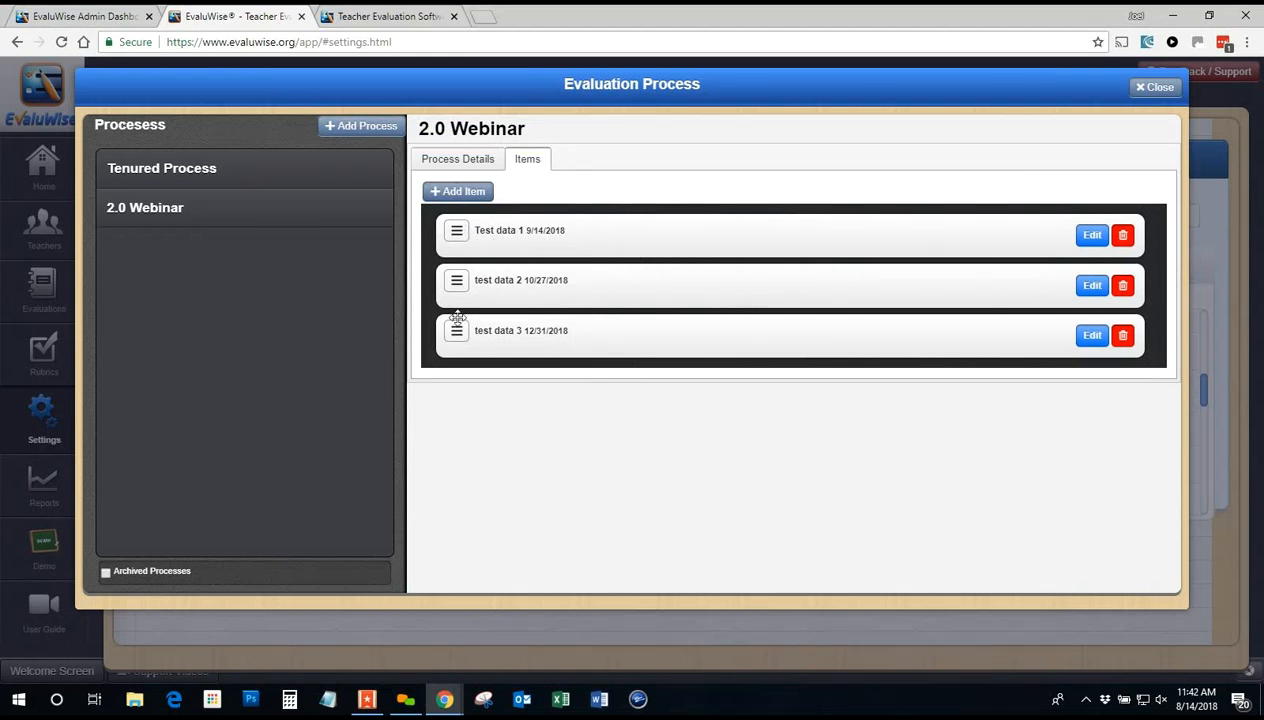
Step: Move test data 2 above Test data 1 in the item order, and return it to second place
mouse_move(455, 283)
left_mouse_down()
mouse_move(443, 218)
mouse_move(461, 285)
left_mouse_up()
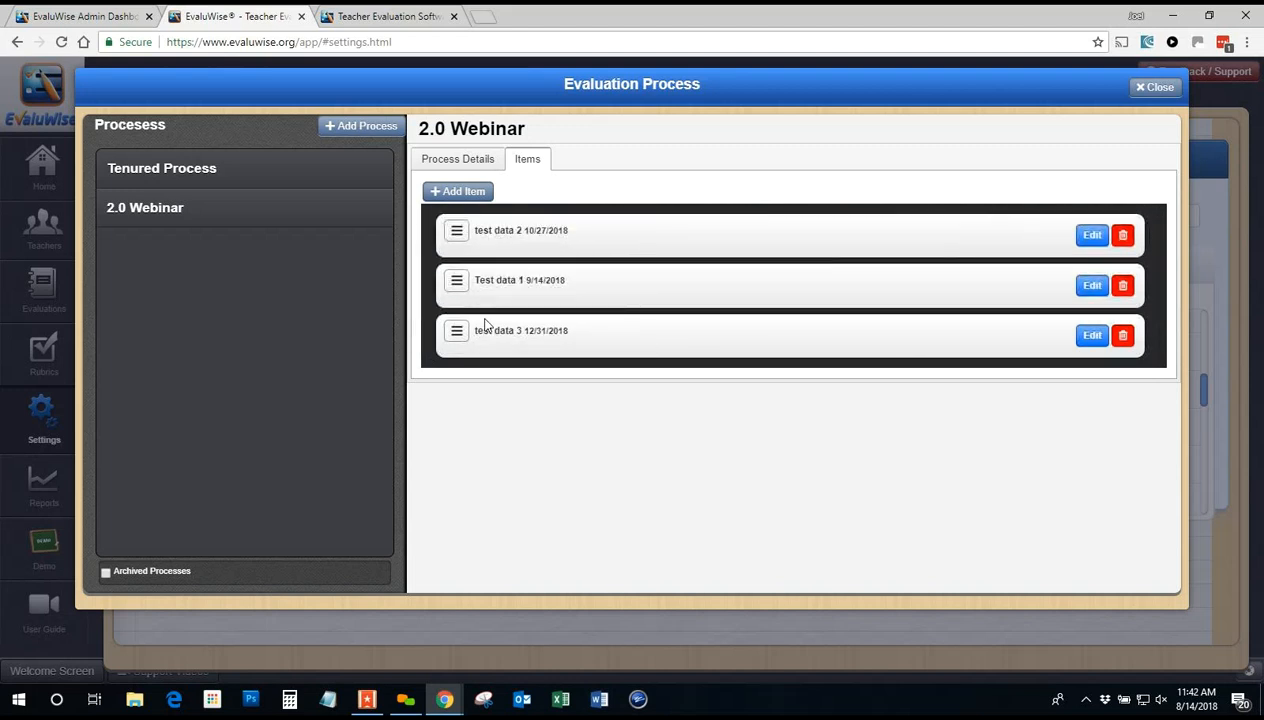
left_click_drag(455, 231, 567, 322)
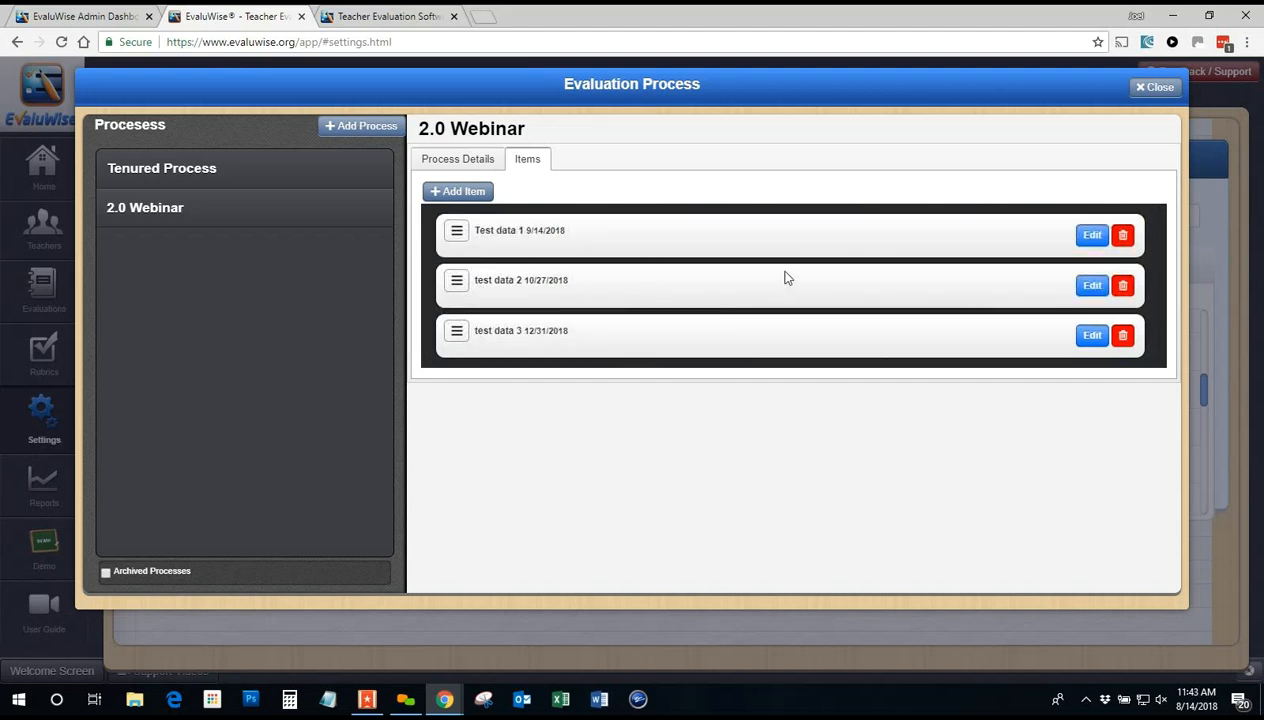
Step: Add a sub item named "Sub item 1" without a due date to the Test data 1 item
left_click(1086, 238)
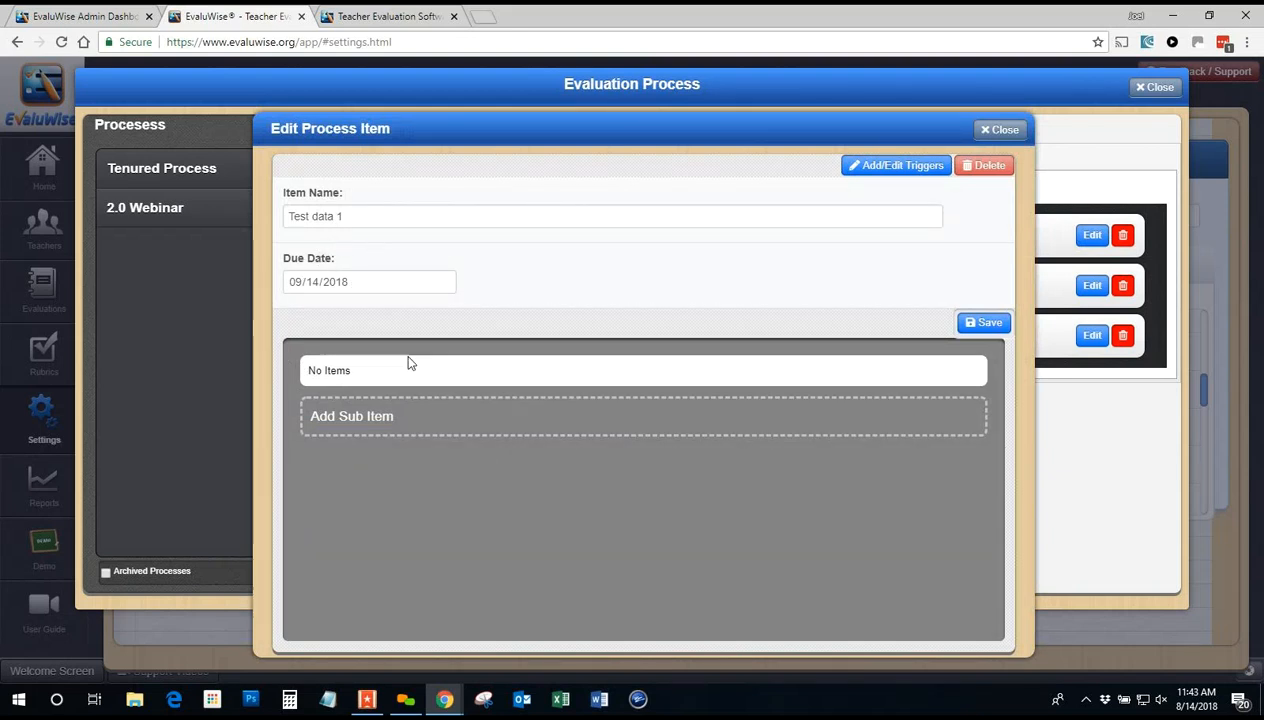
left_click(360, 425)
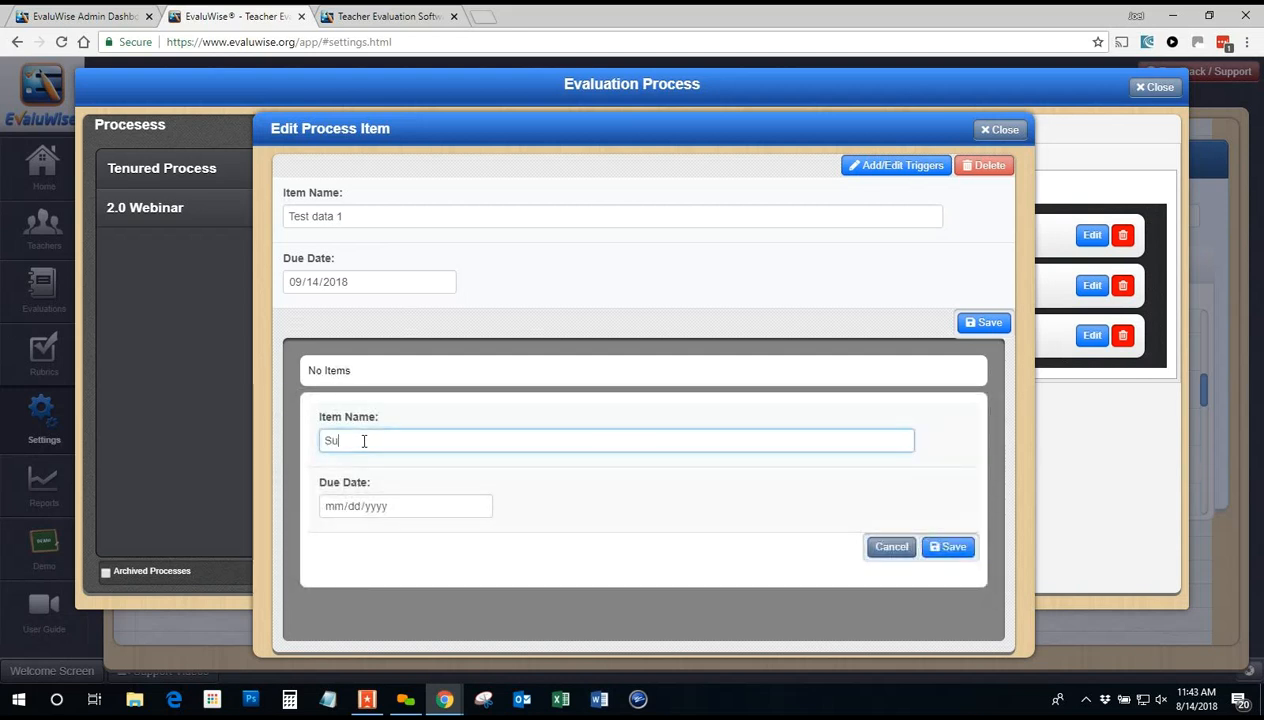
type("Sub items")
key("BackSpace")
type("1")
left_click(479, 507)
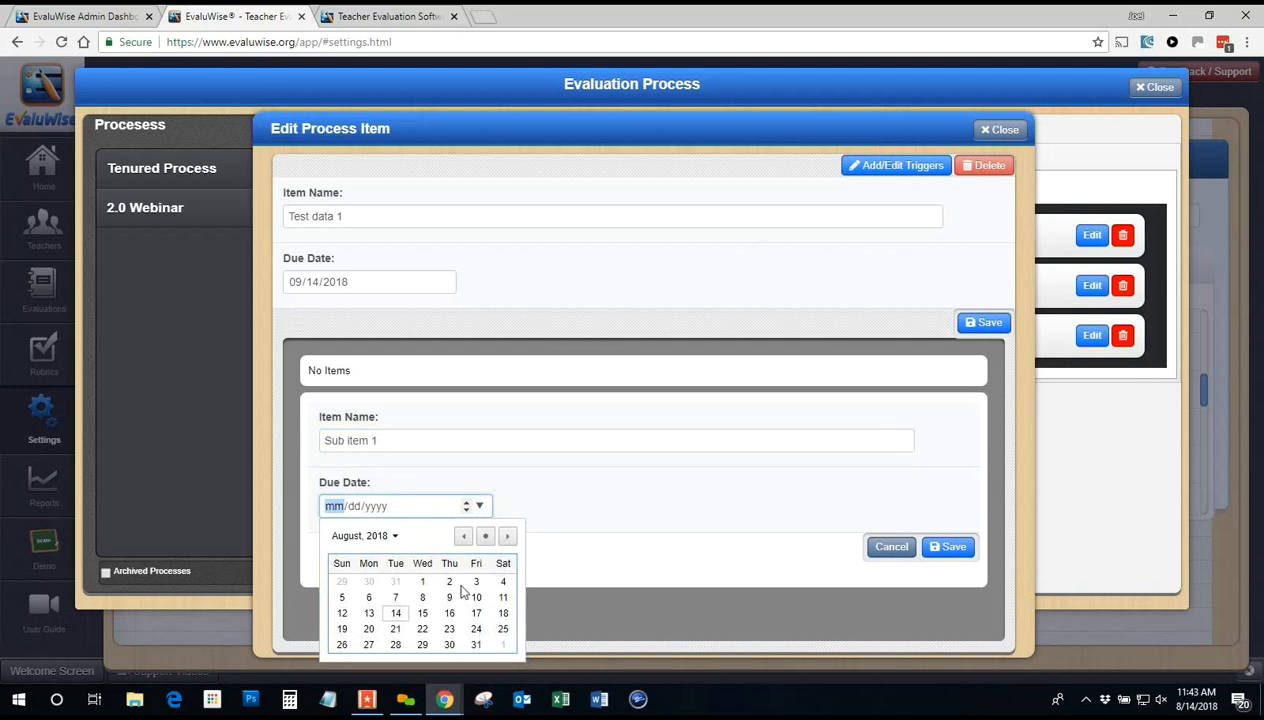
left_click(786, 504)
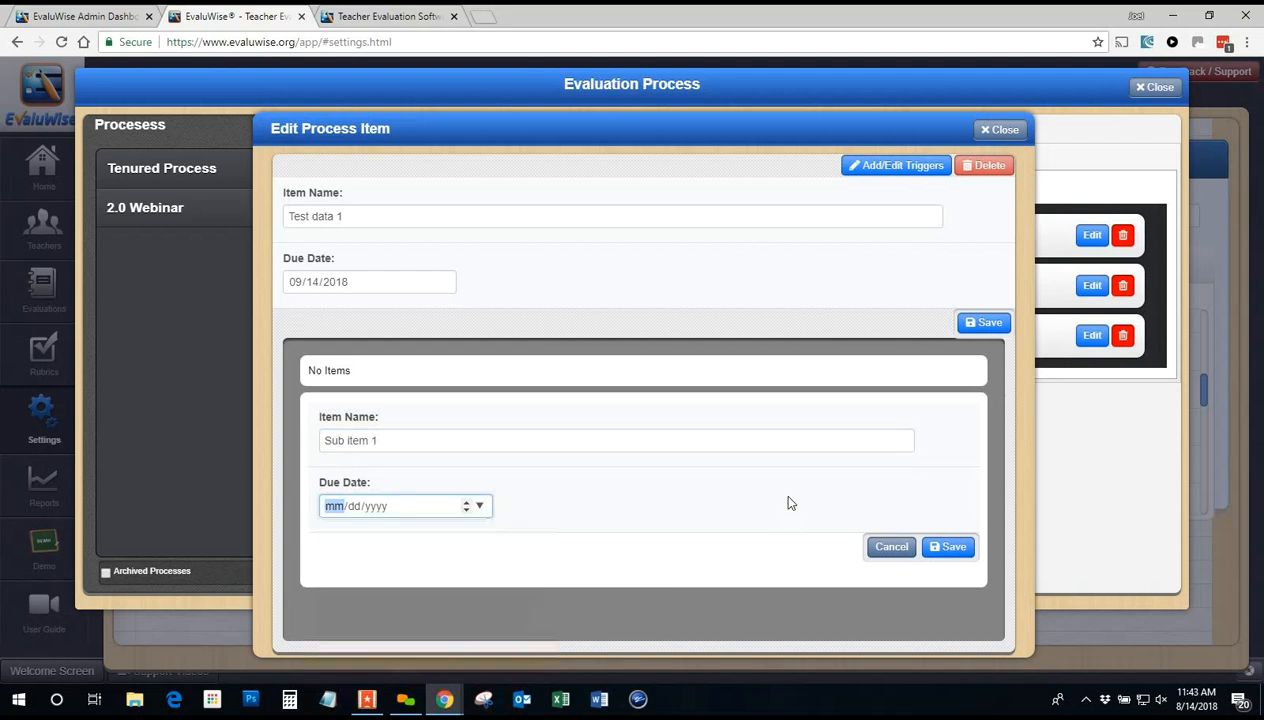
left_click(968, 550)
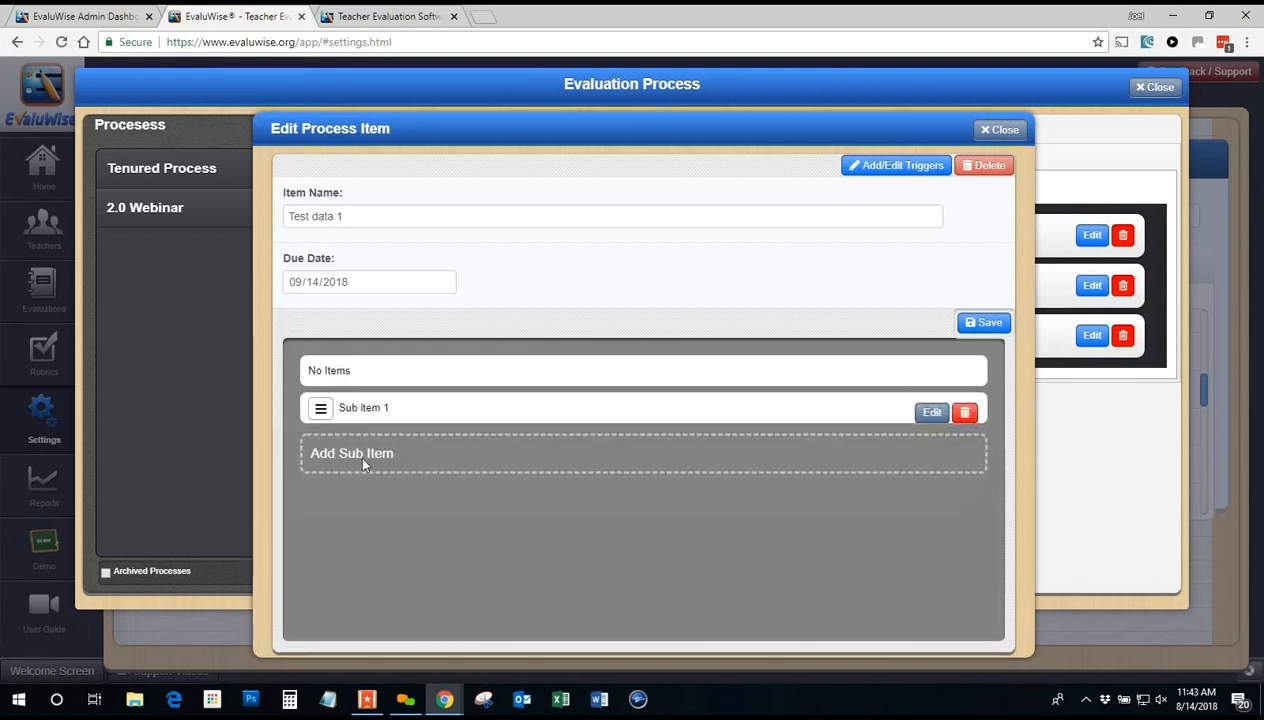
Step: Add a second sub item named "Sub item 2" without a due date, and save the Test data 1 item
left_click(352, 458)
left_click(363, 480)
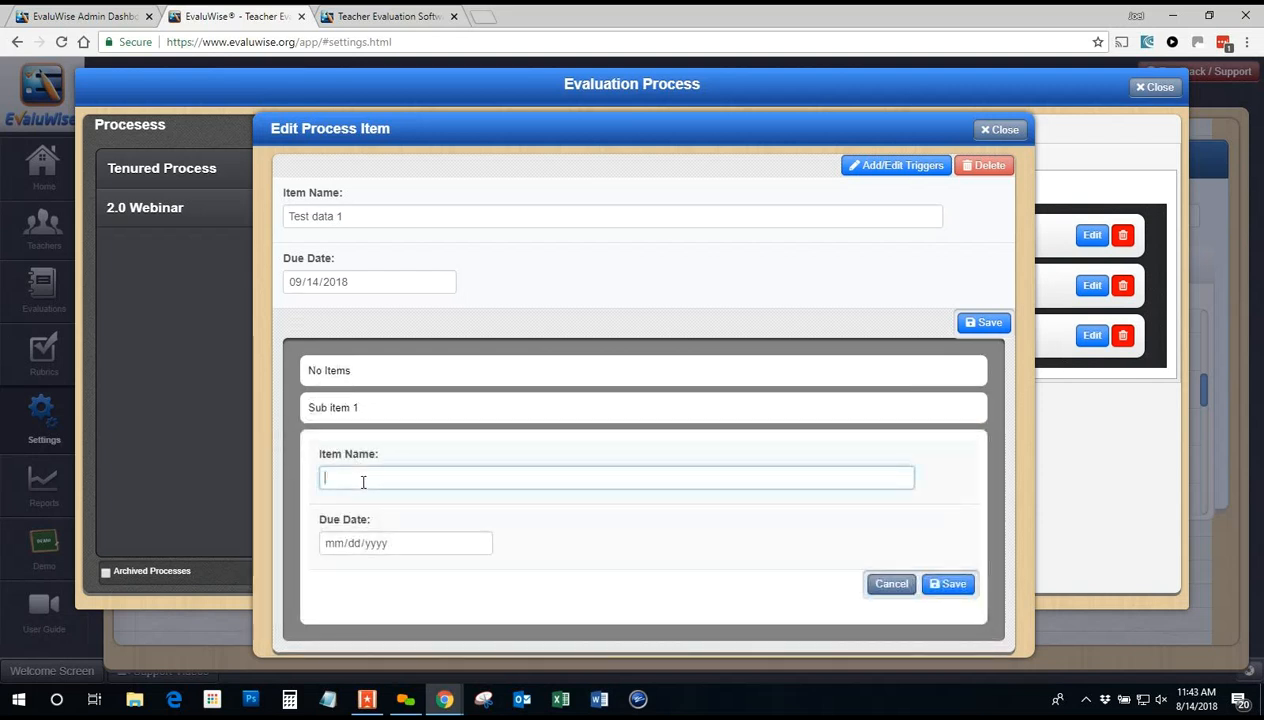
type("Sub item 2")
left_click(936, 586)
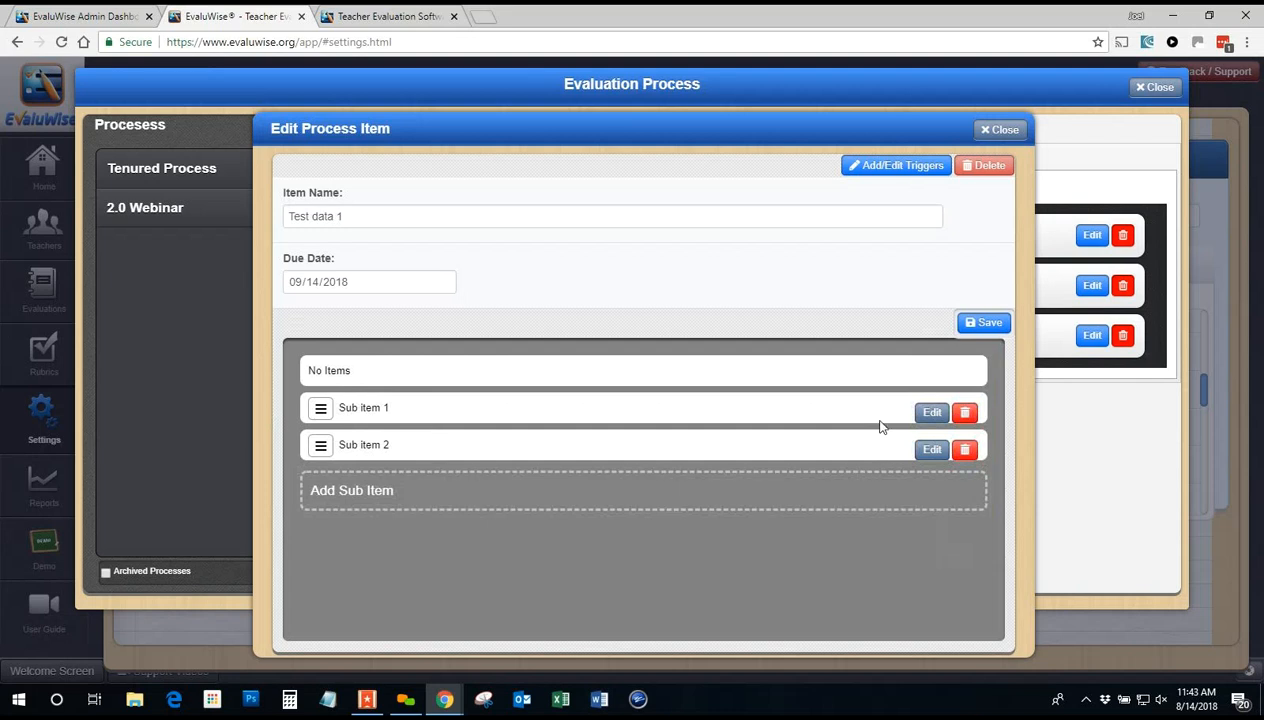
left_click(980, 323)
Step: Add a Form Completed trigger with form code SLO to the Test data 1 item, and close the item
left_click(1090, 237)
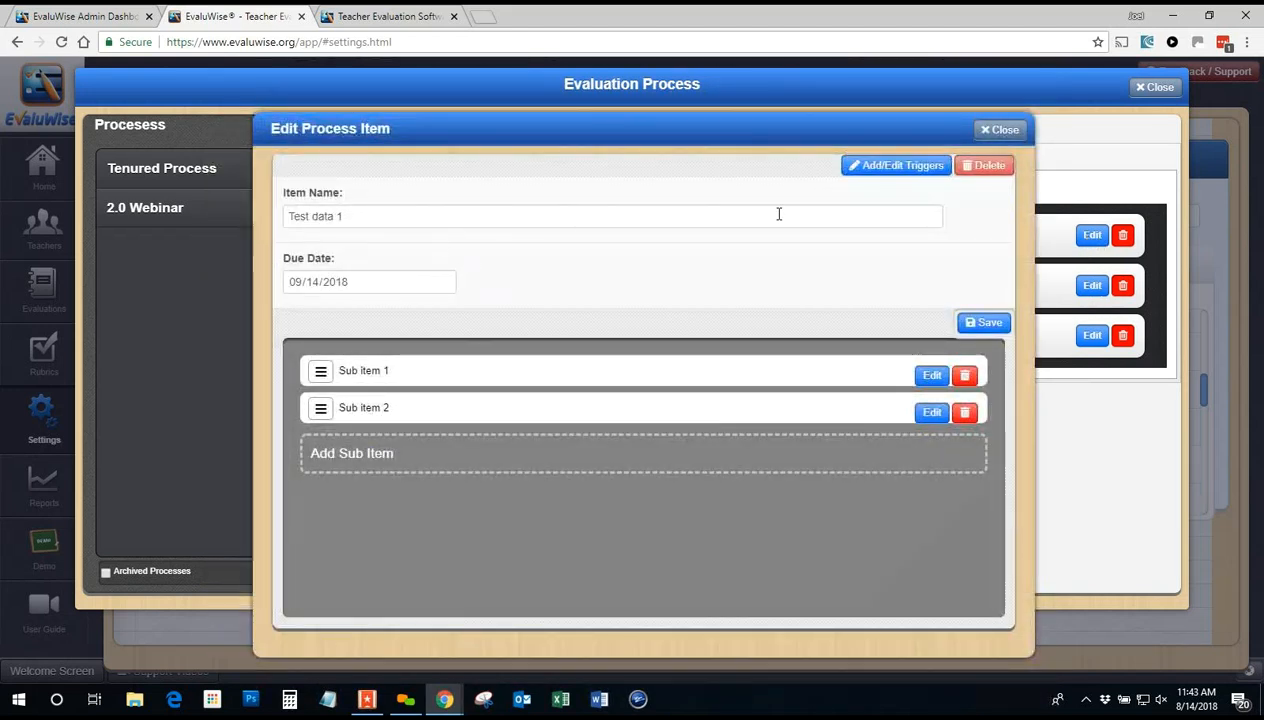
left_click(890, 172)
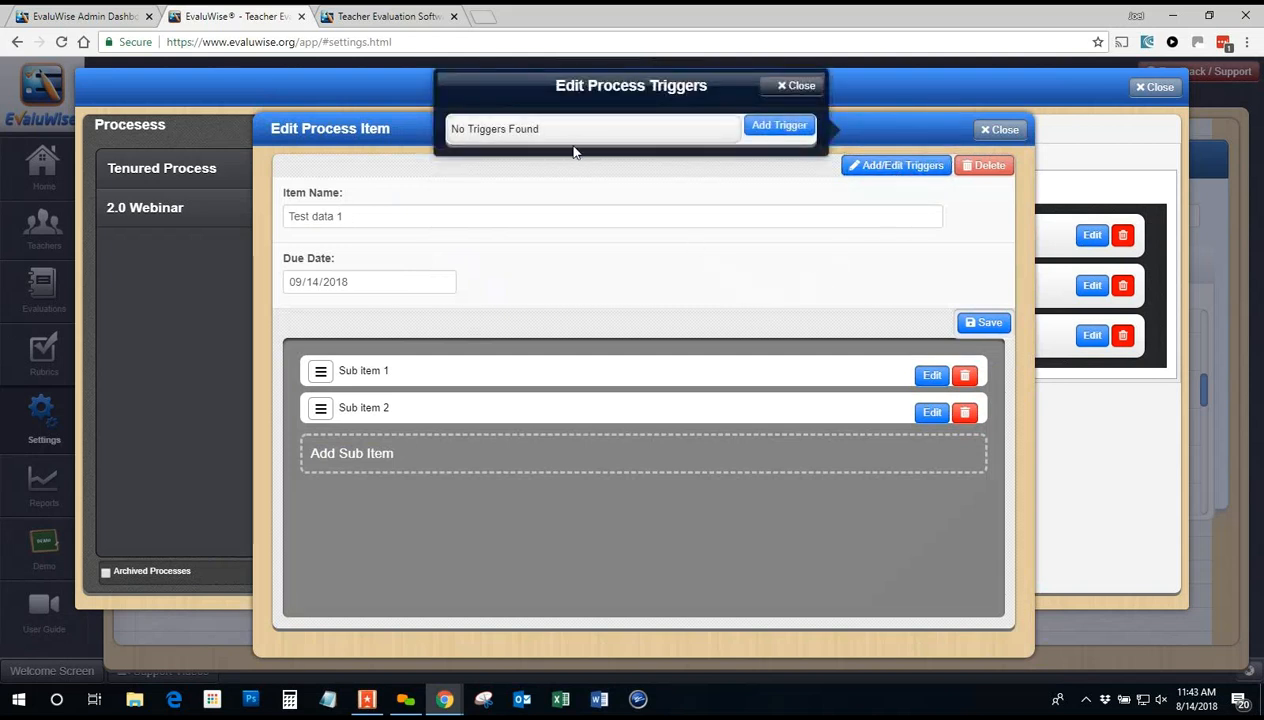
left_click(776, 128)
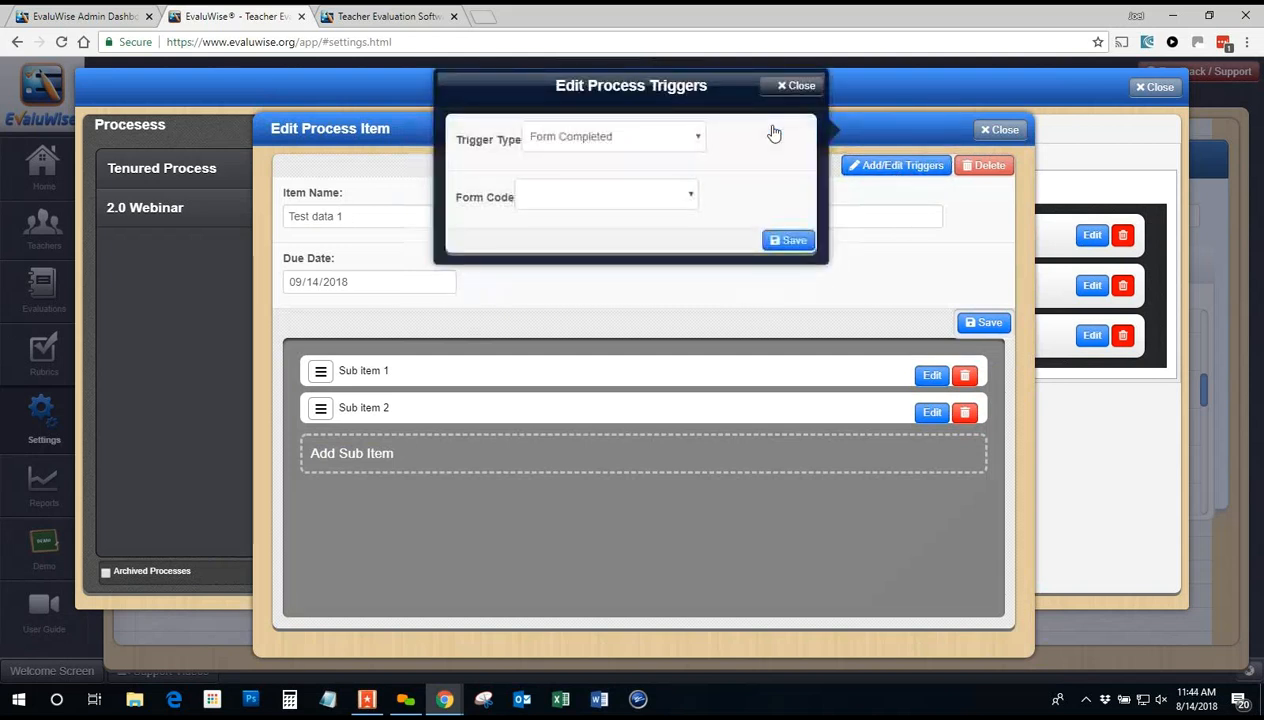
left_click(699, 146)
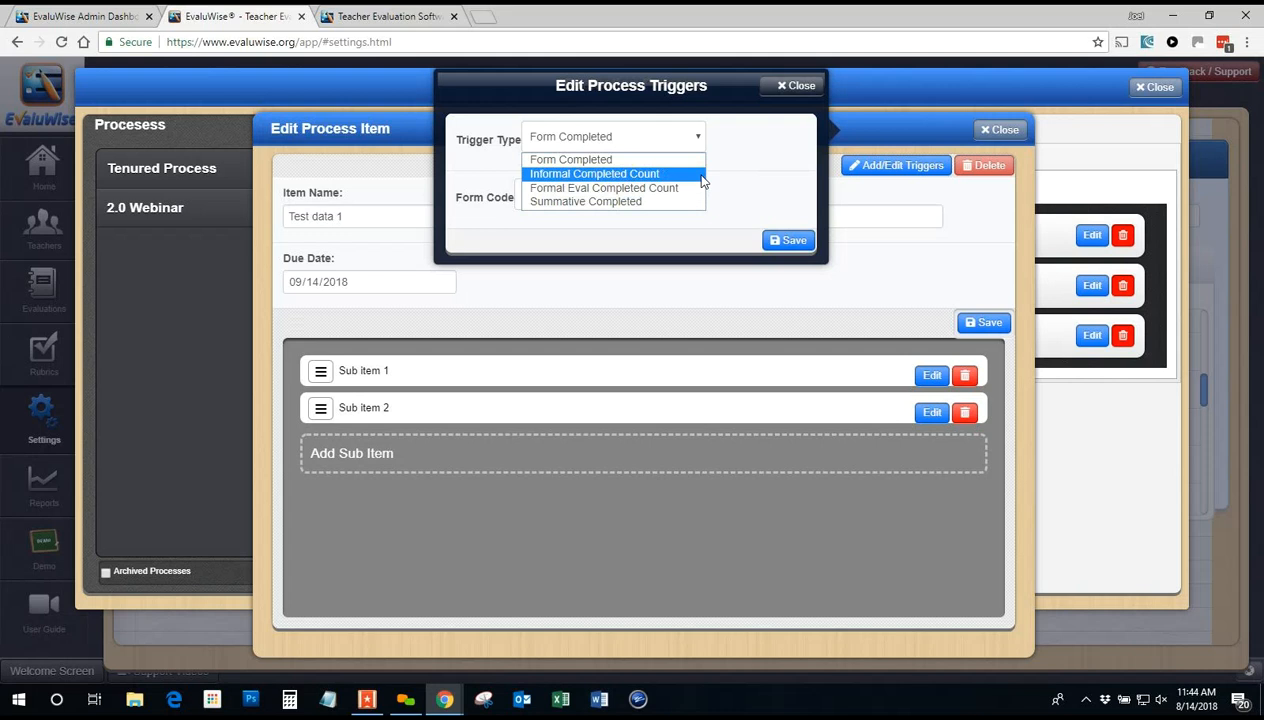
left_click(564, 164)
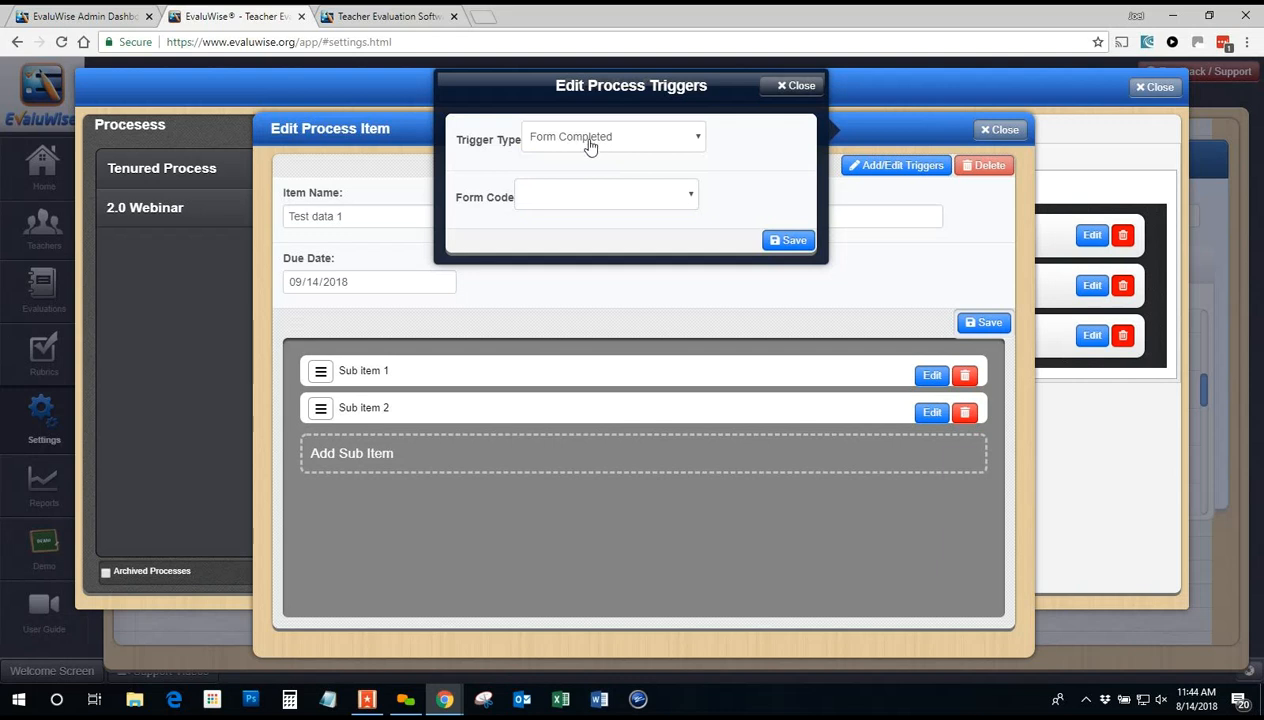
left_click(692, 199)
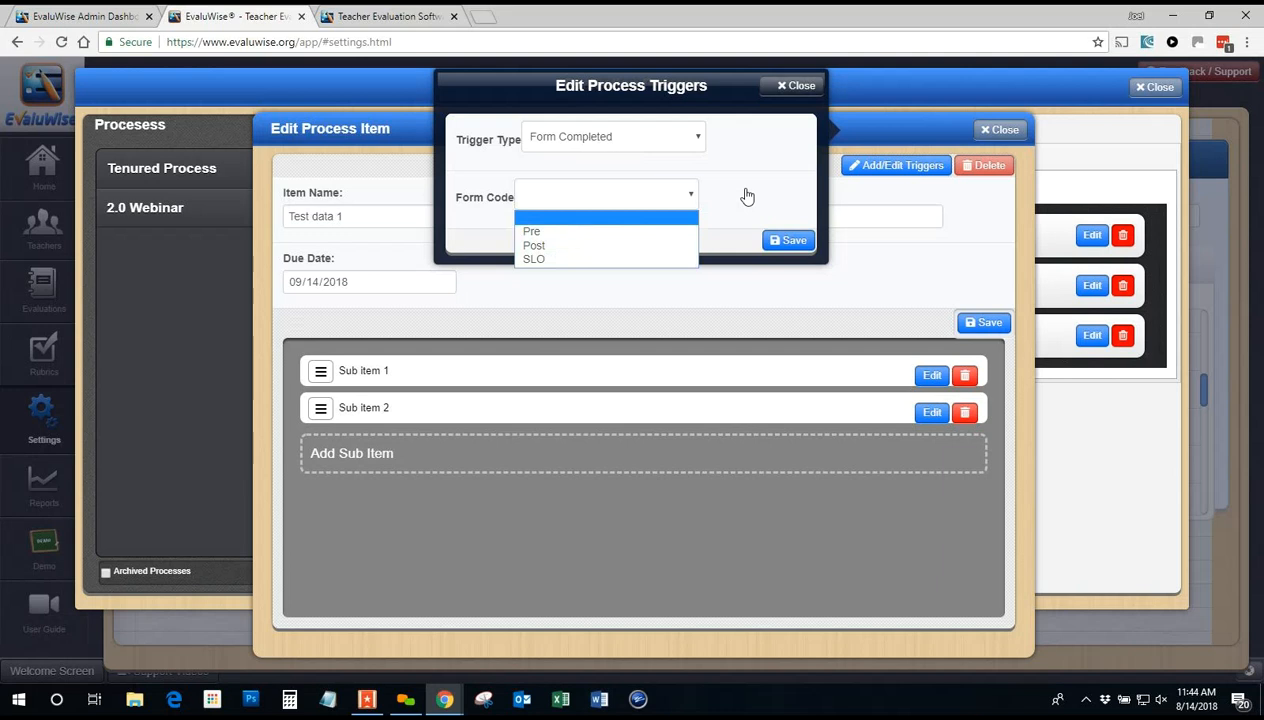
left_click(553, 260)
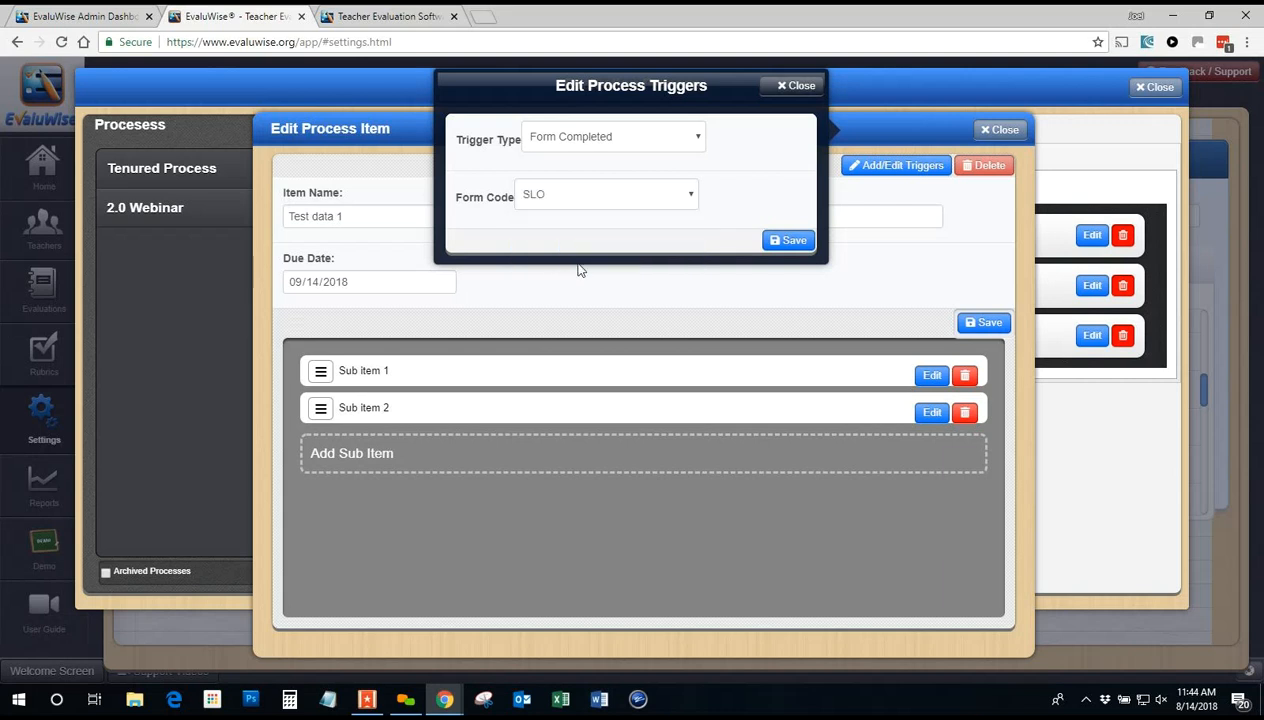
left_click(795, 244)
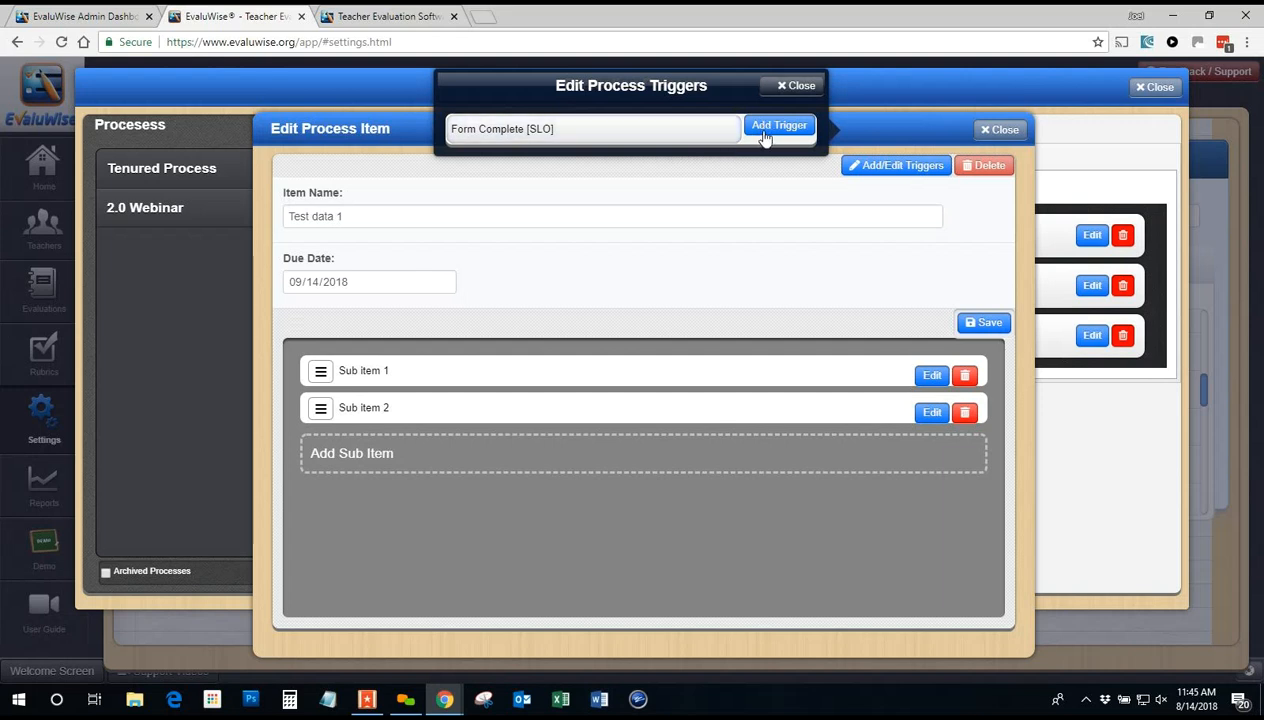
left_click(785, 91)
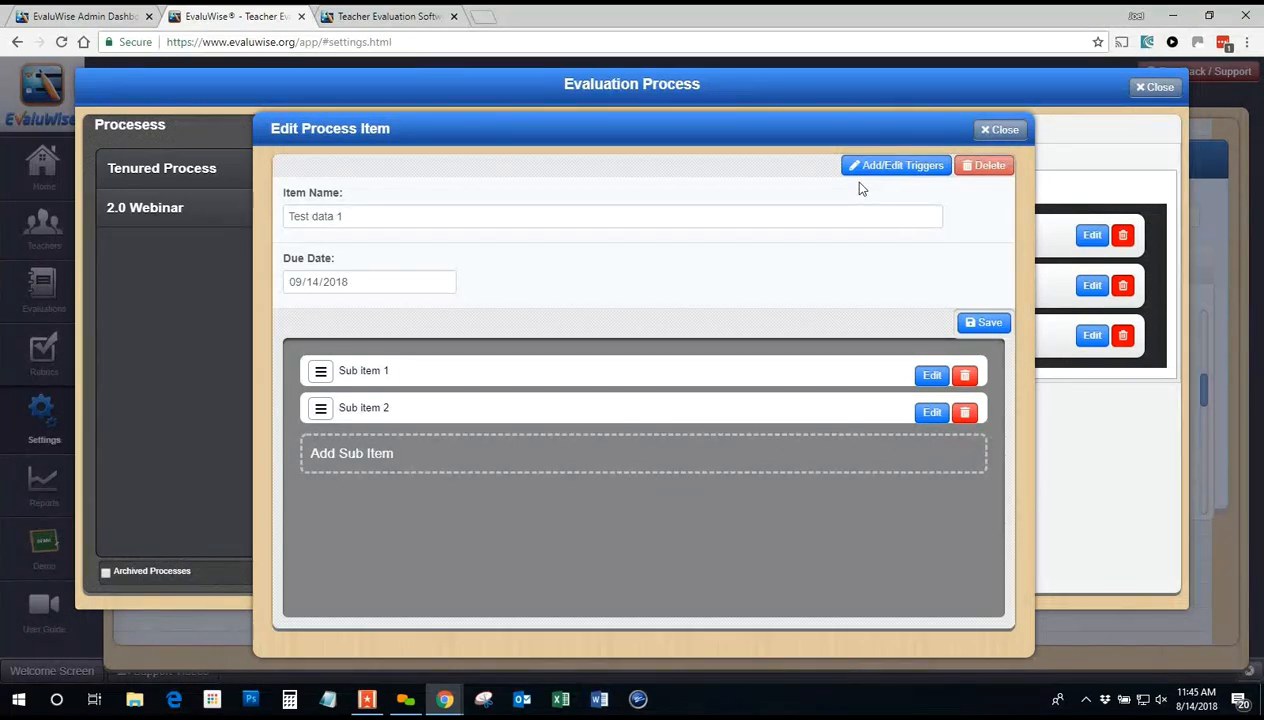
left_click(1001, 130)
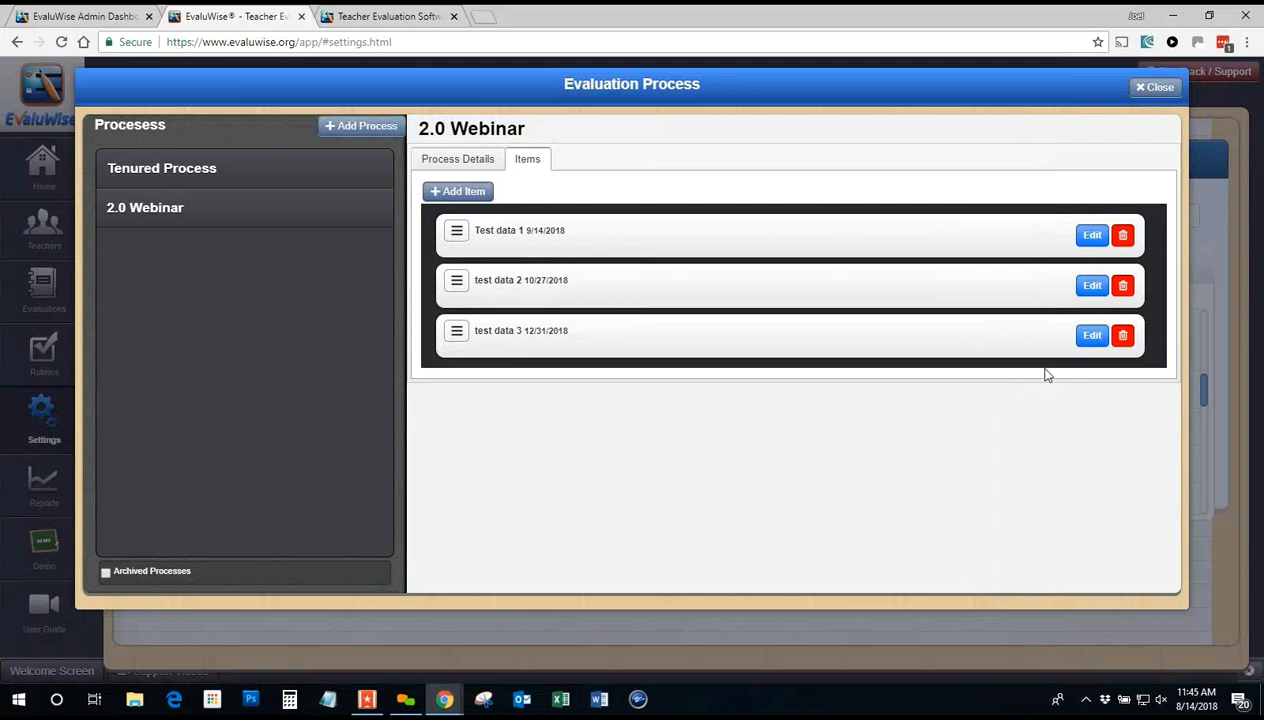
Step: Leave the evaluation processes and review the organization's list of form codes in the settings options
left_click(1154, 87)
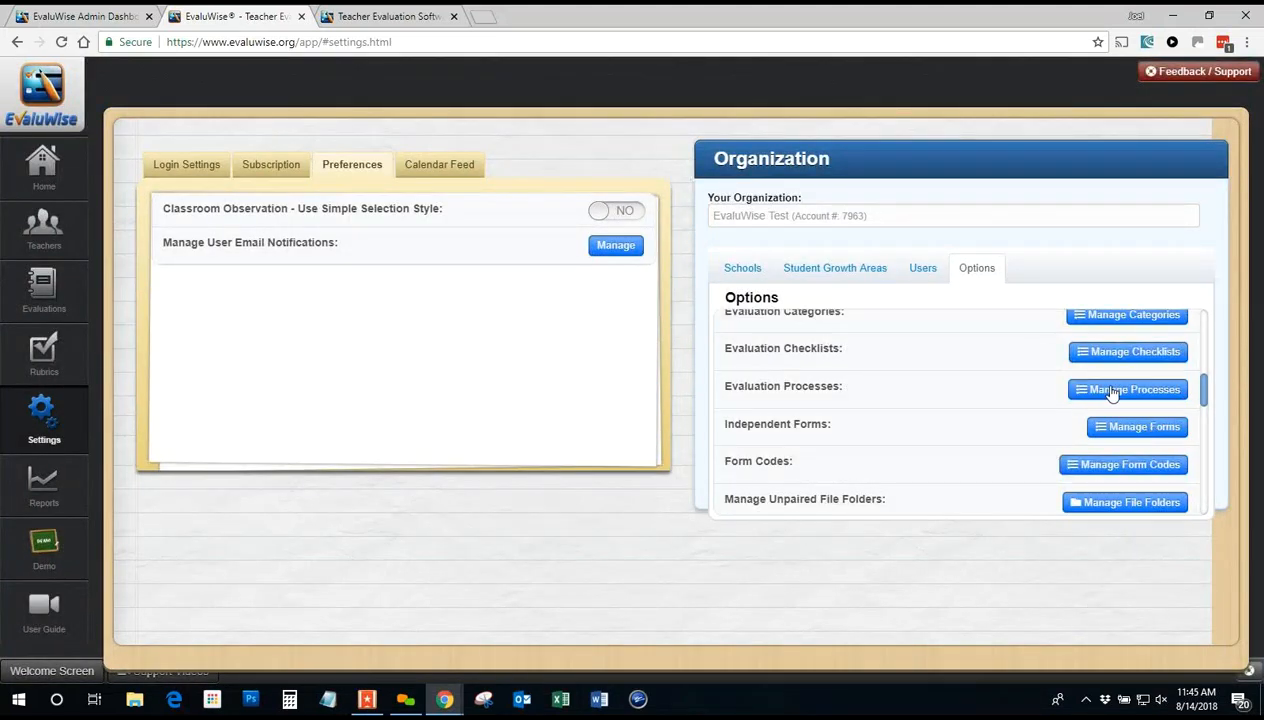
scroll(1110, 390, "down", 1)
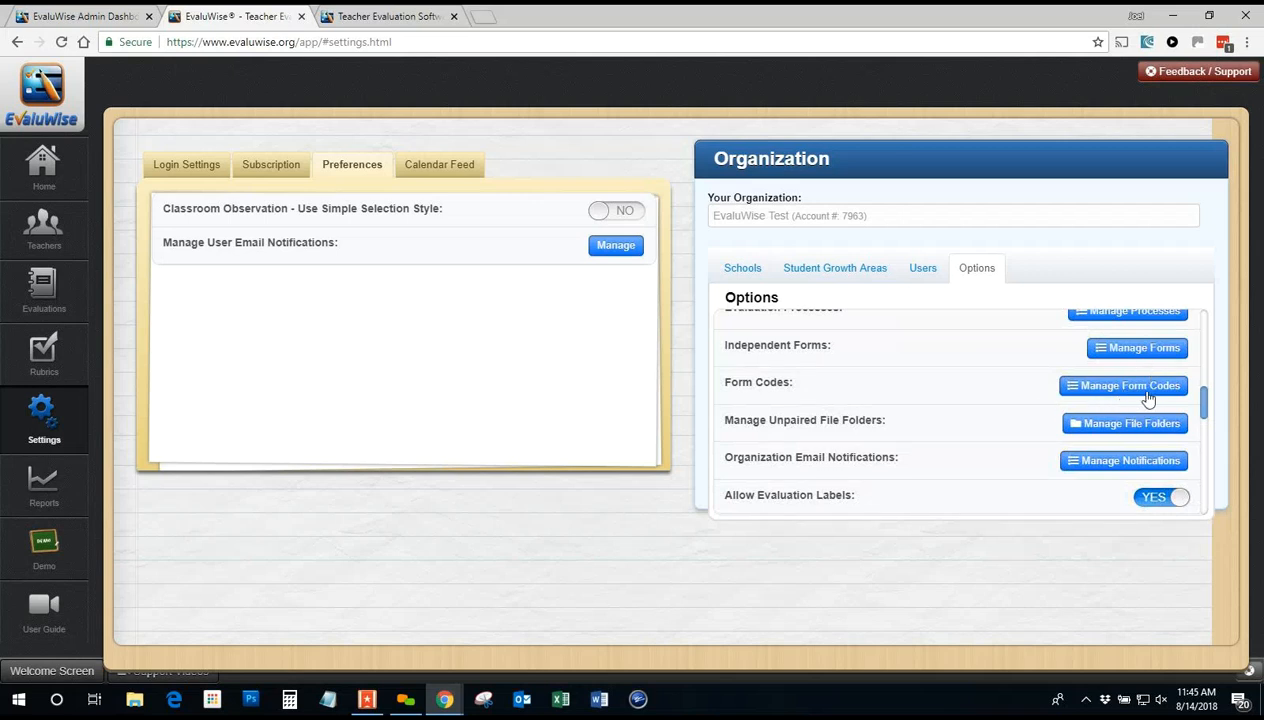
left_click(1112, 392)
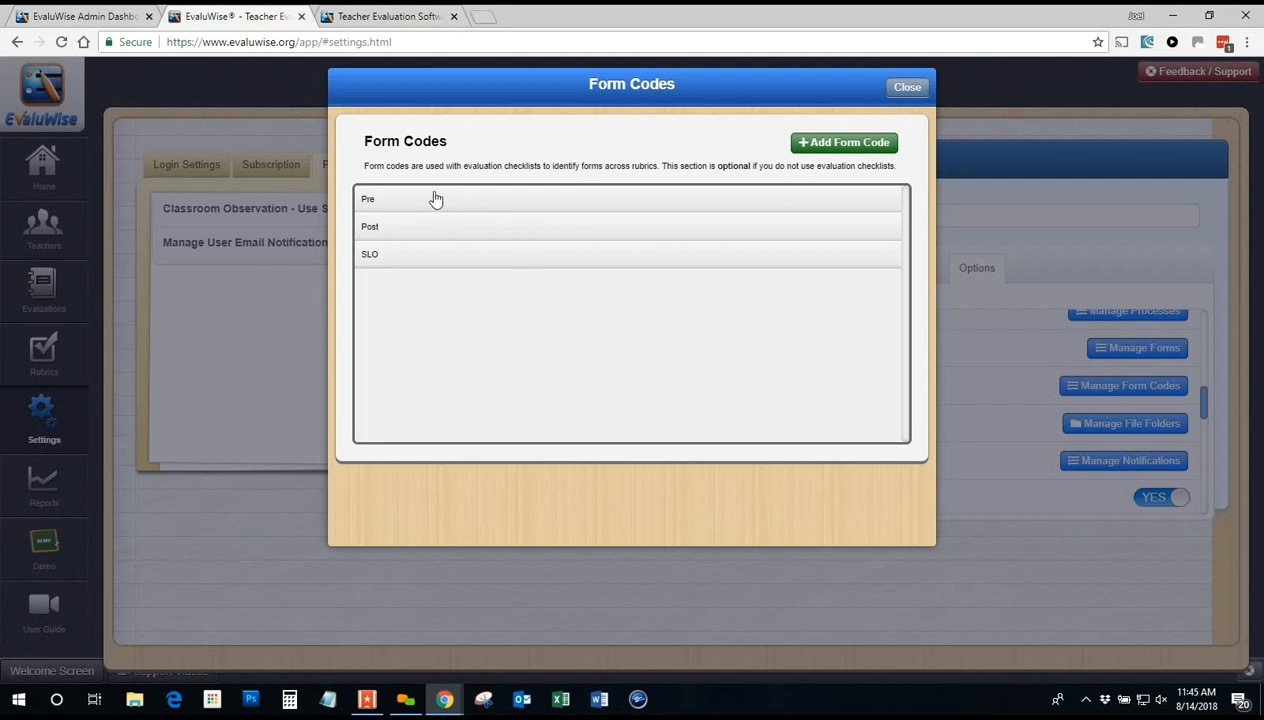
left_click(912, 88)
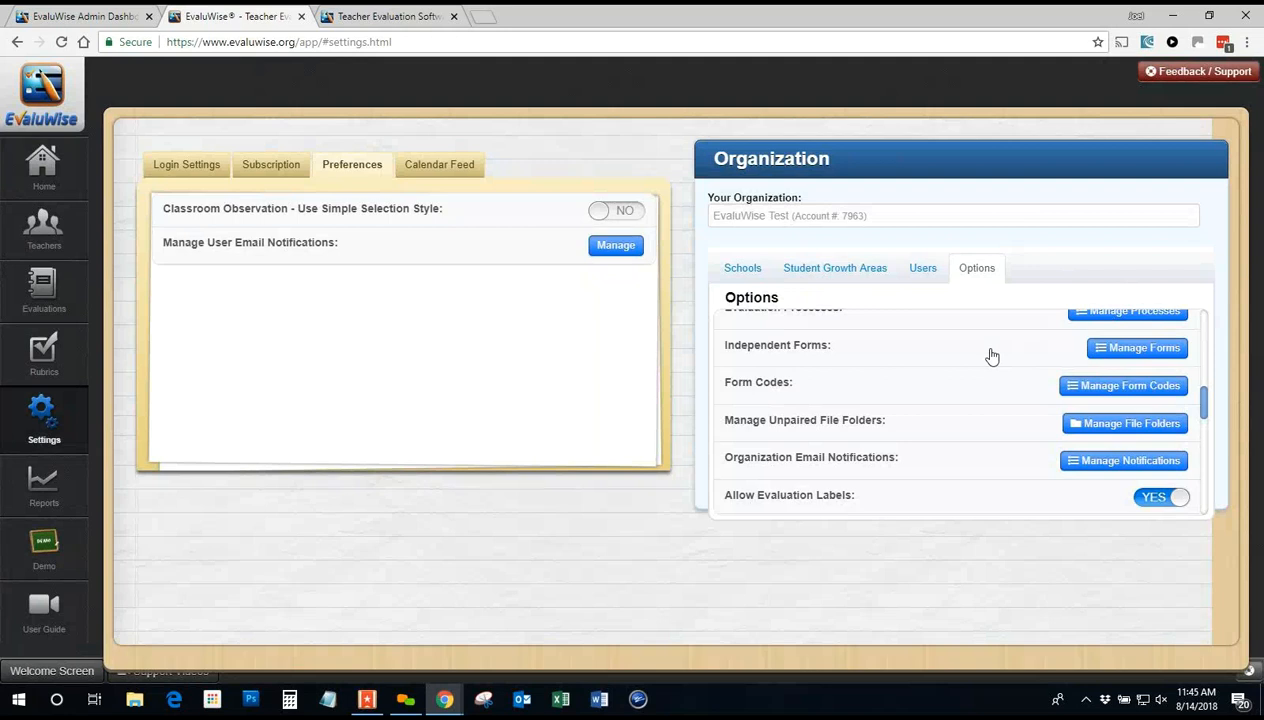
Step: Choose SLO as the form code of the SLO Form in the Tenured Odd category, and close the independent forms without saving
left_click(1137, 348)
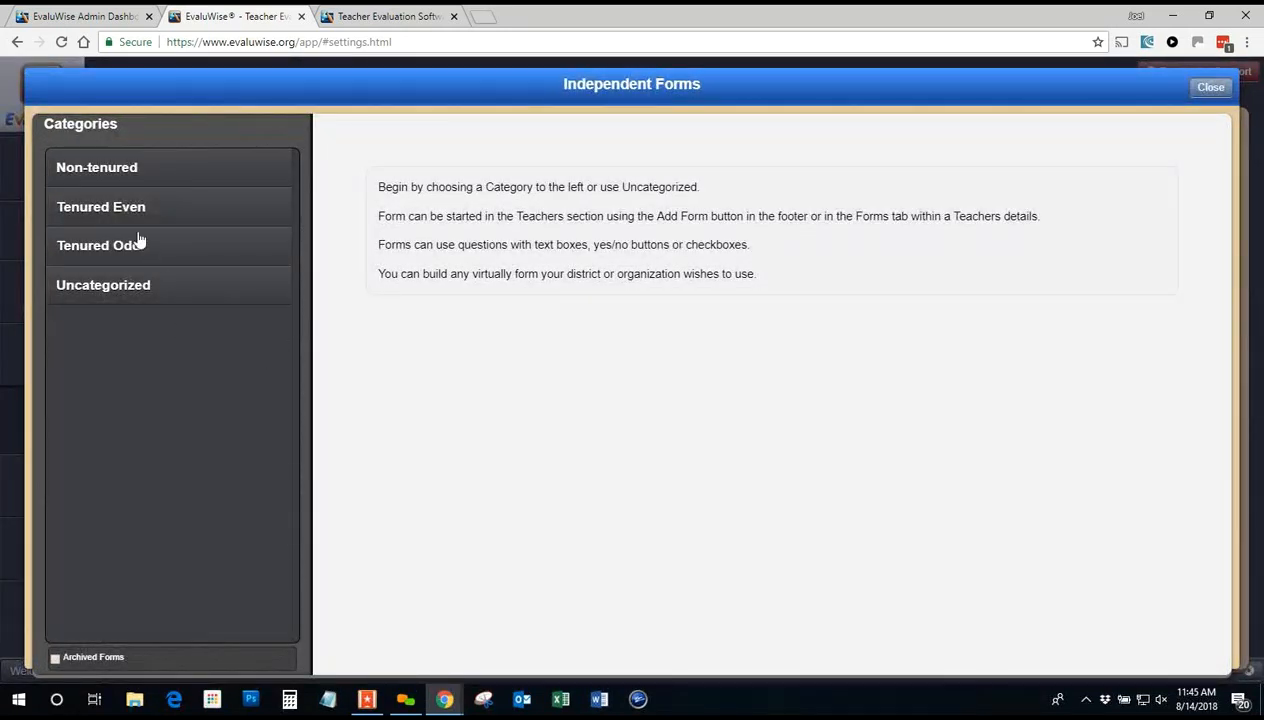
left_click(113, 212)
left_click(66, 169)
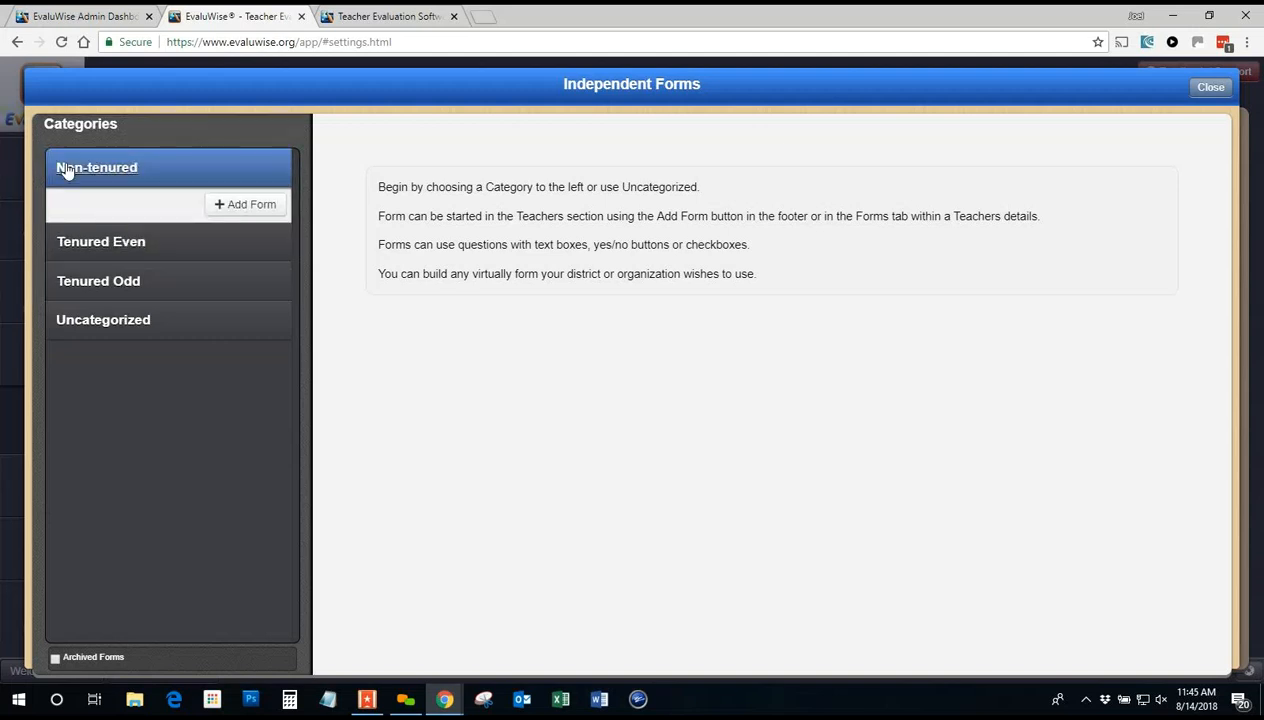
left_click(83, 283)
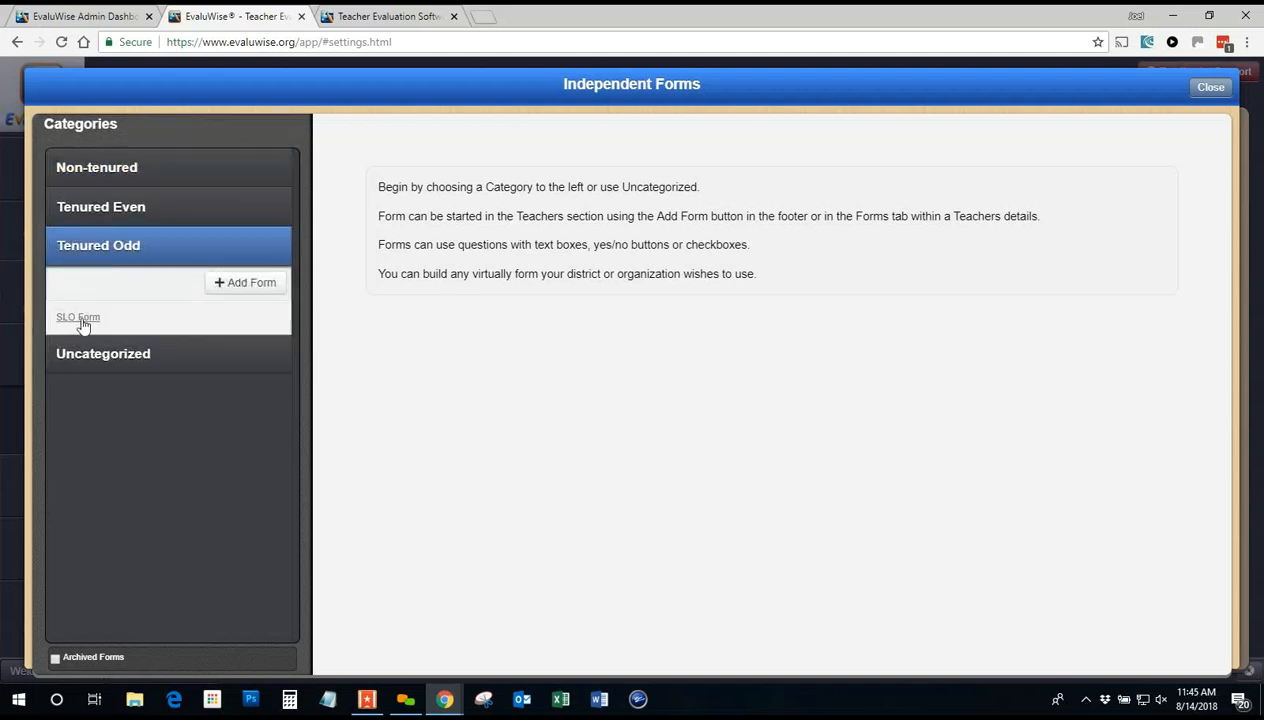
left_click(80, 318)
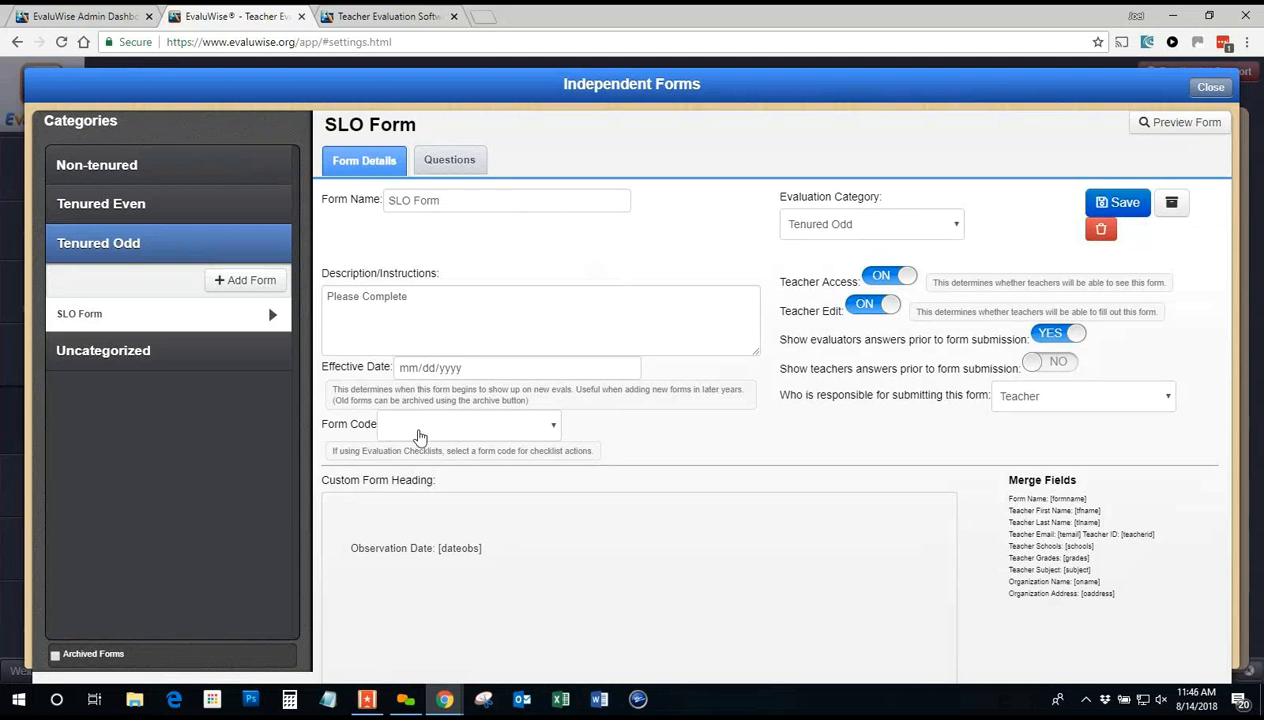
left_click(556, 430)
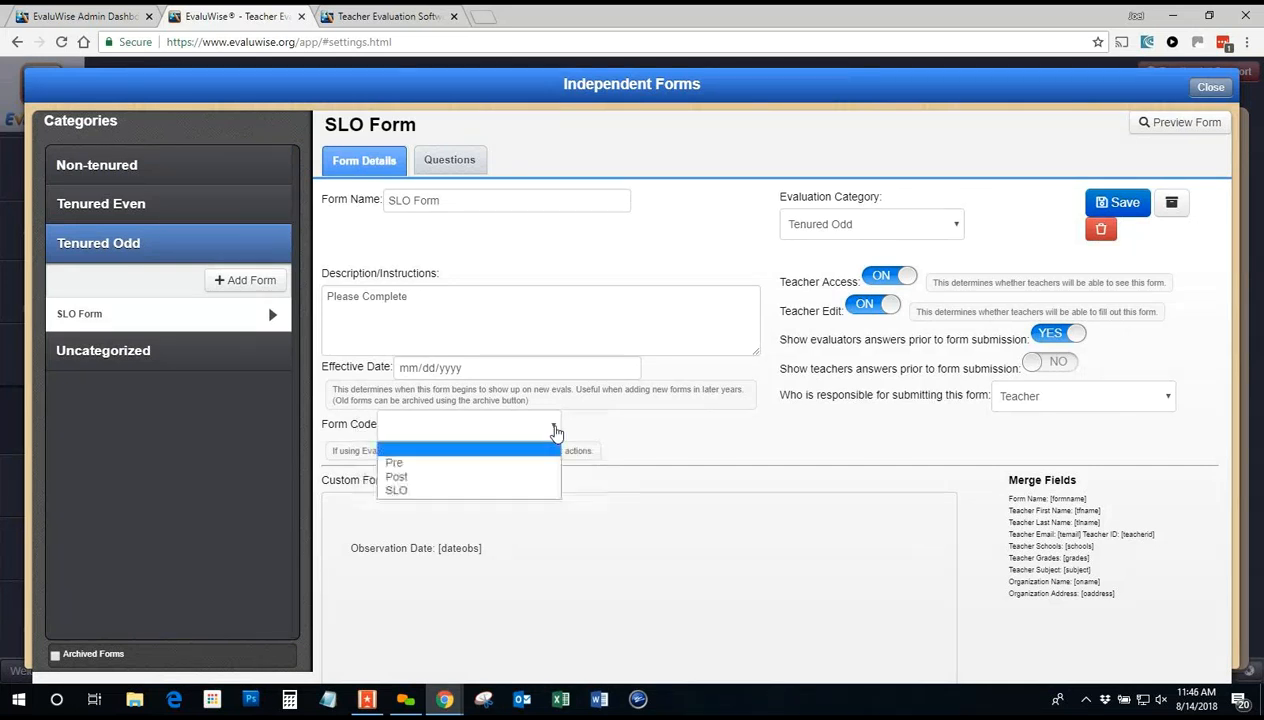
left_click(418, 491)
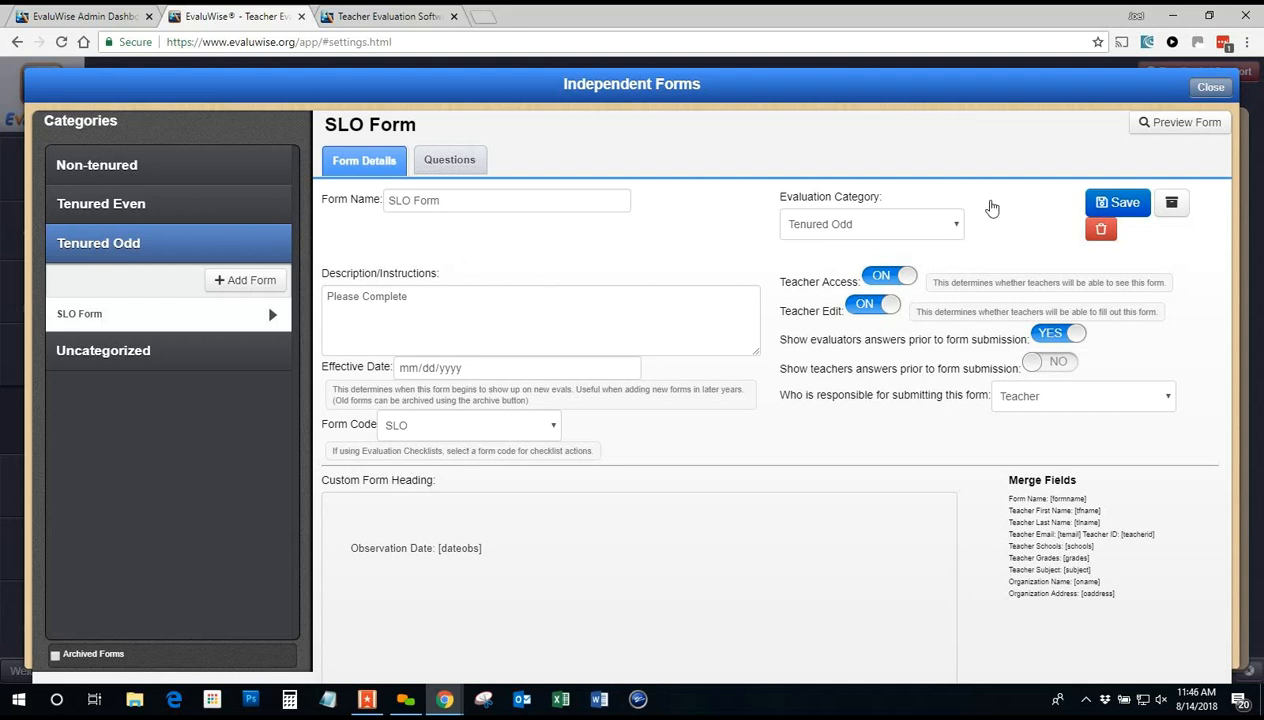
left_click(1207, 88)
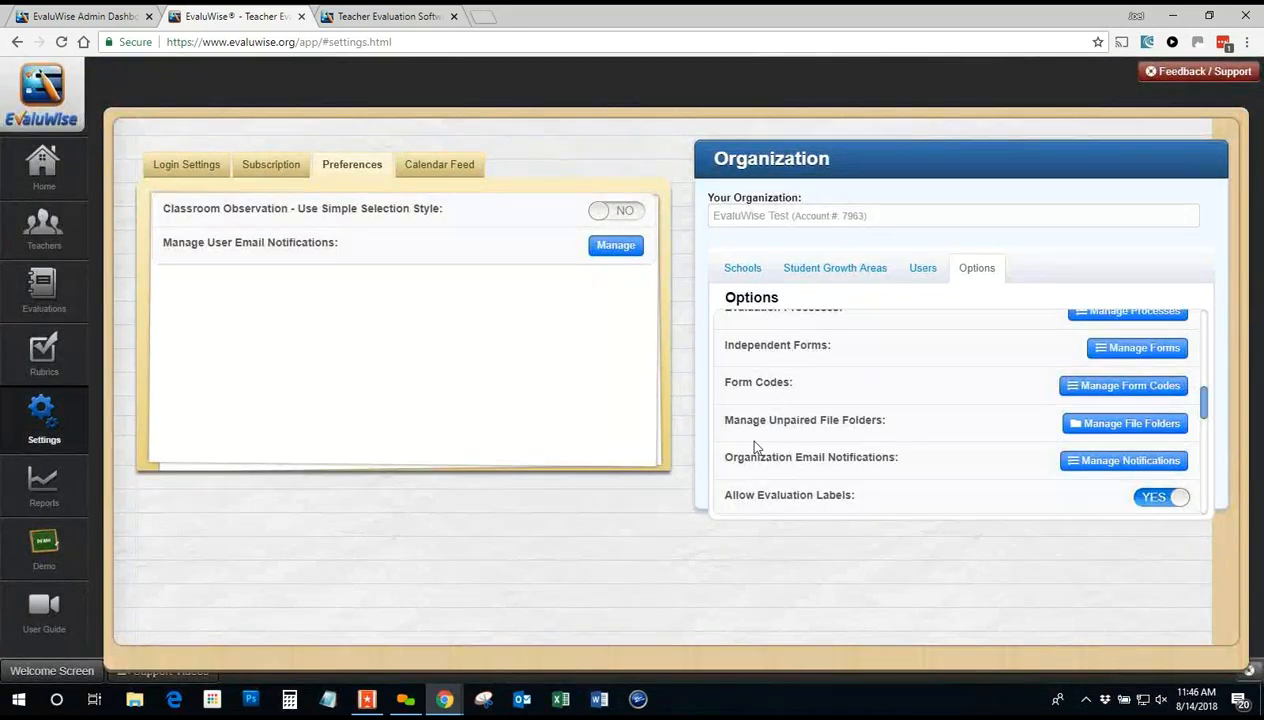
Step: Examine the form code setting of the Pre Observations Form in the Teacher Rubric's test form group
left_click(54, 364)
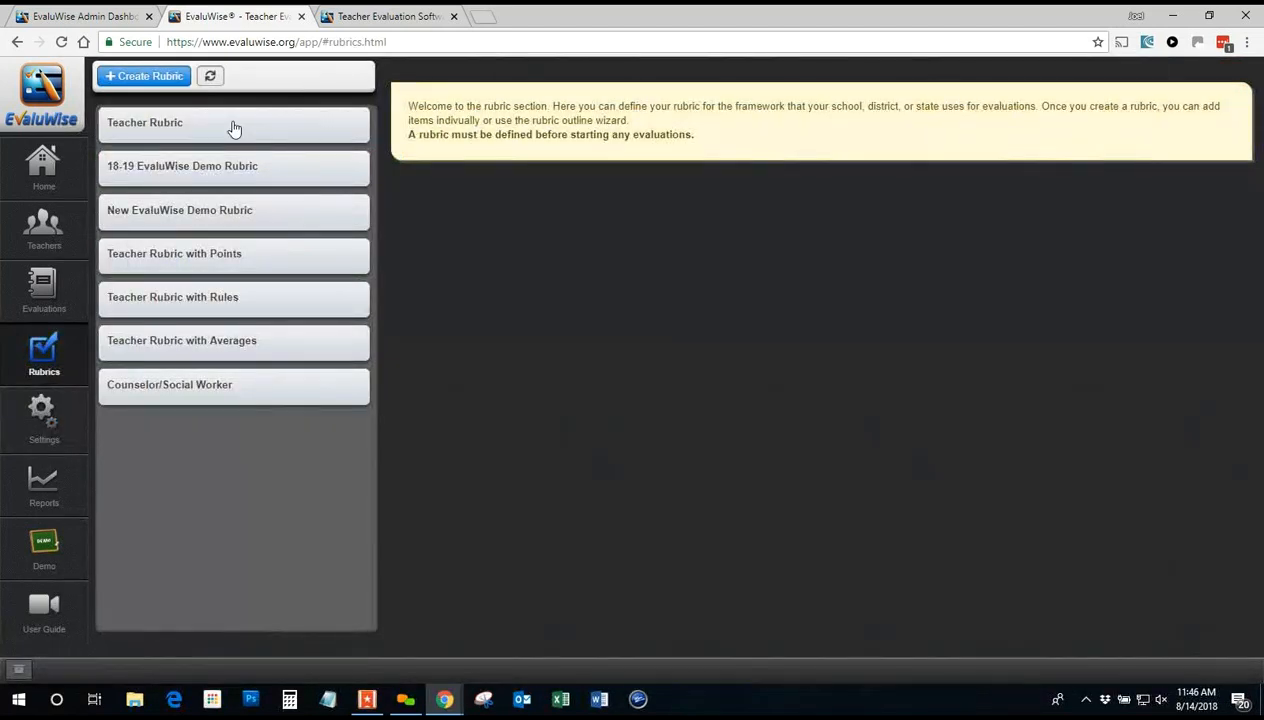
left_click(232, 124)
left_click(750, 197)
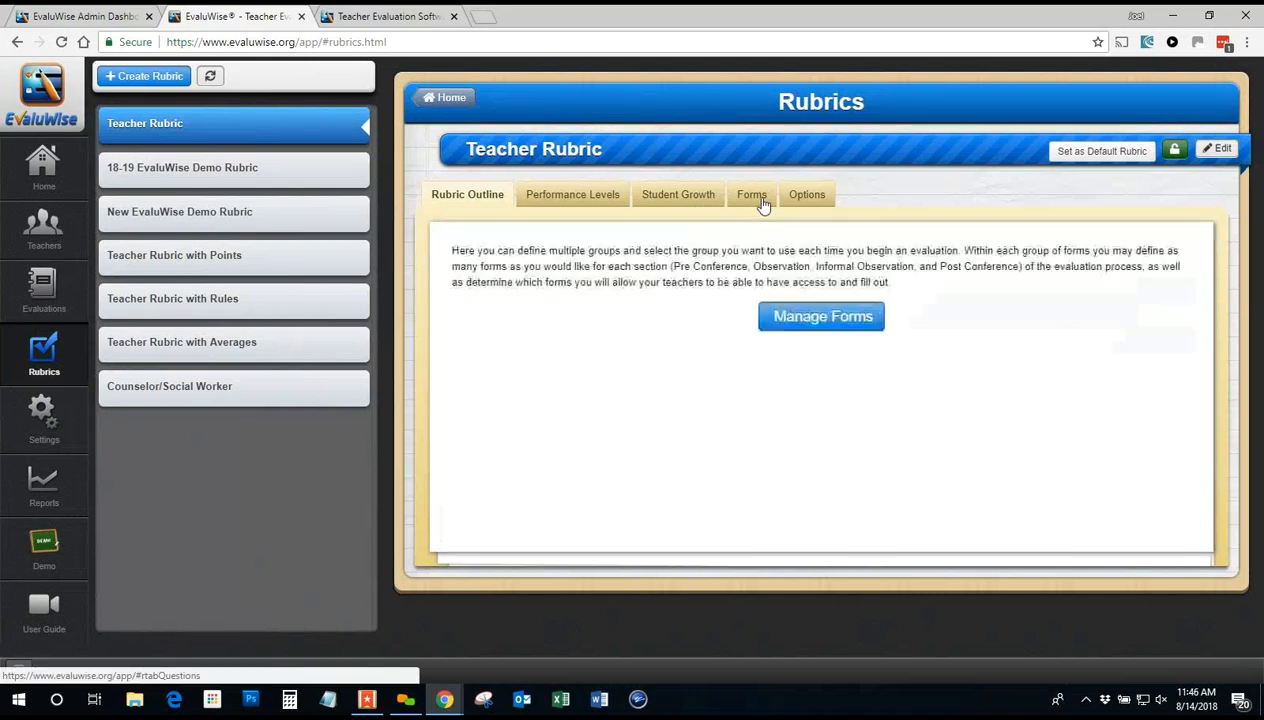
left_click(811, 320)
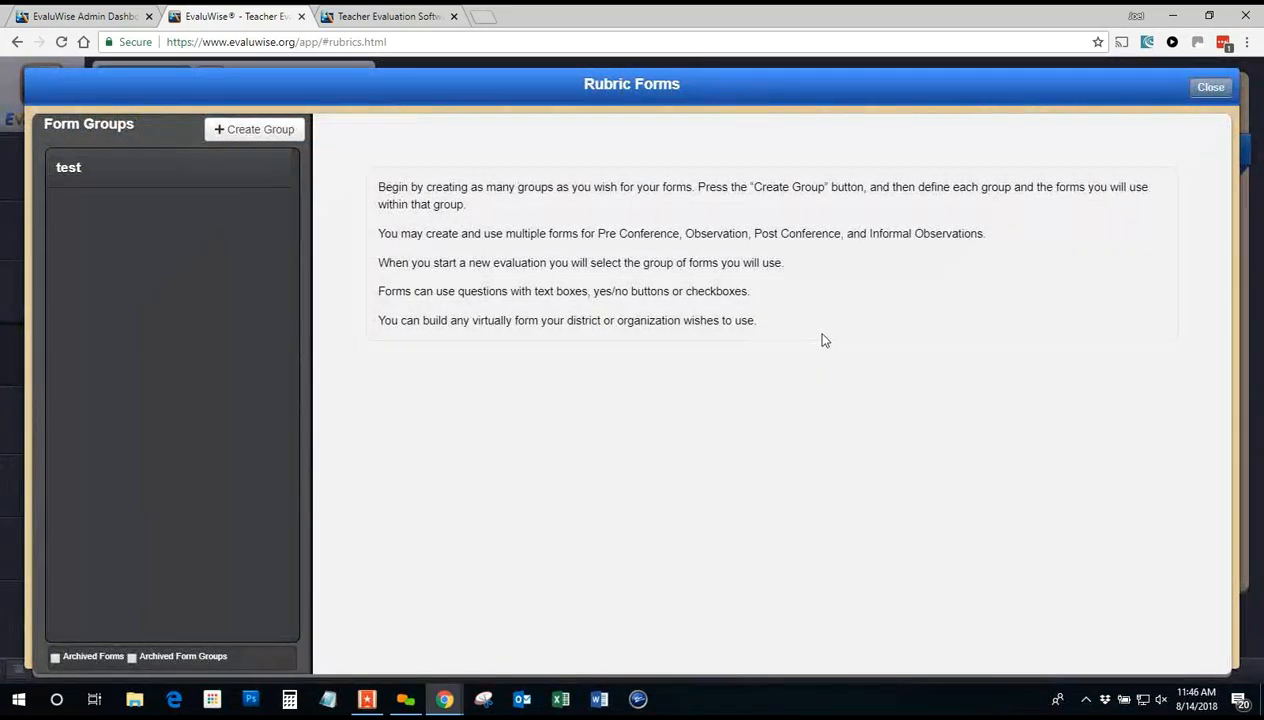
left_click(82, 184)
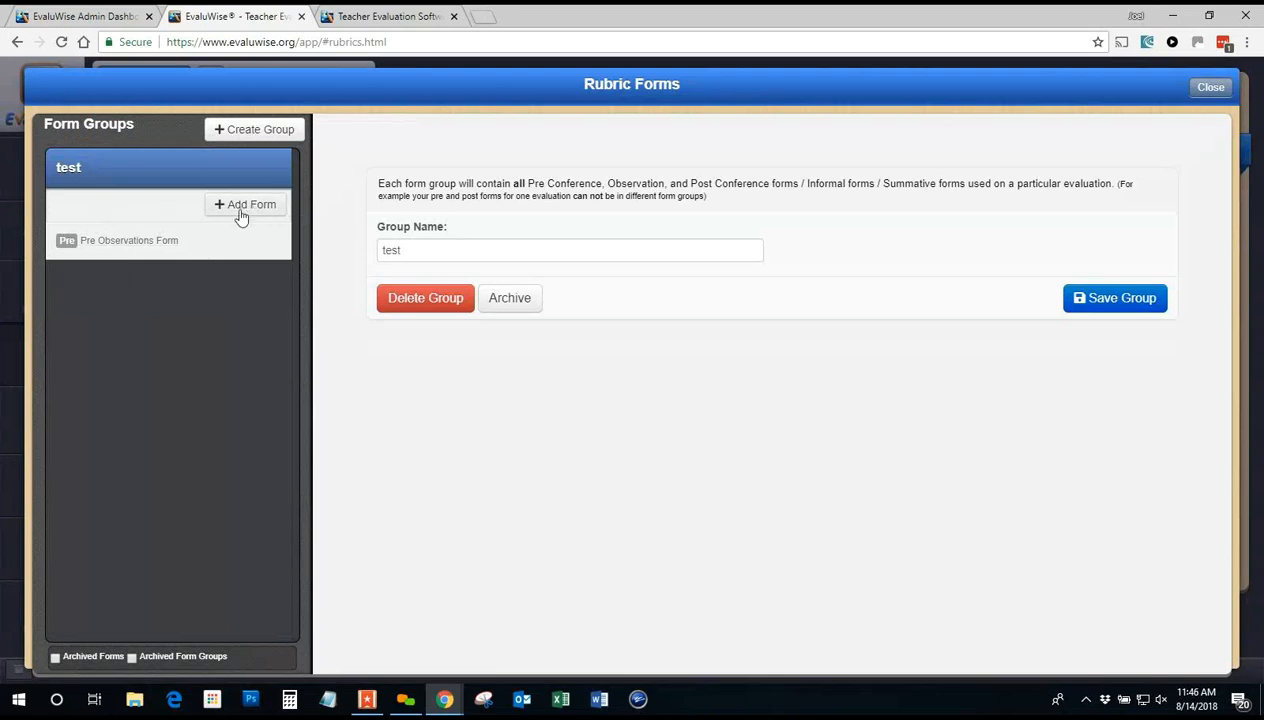
left_click(156, 242)
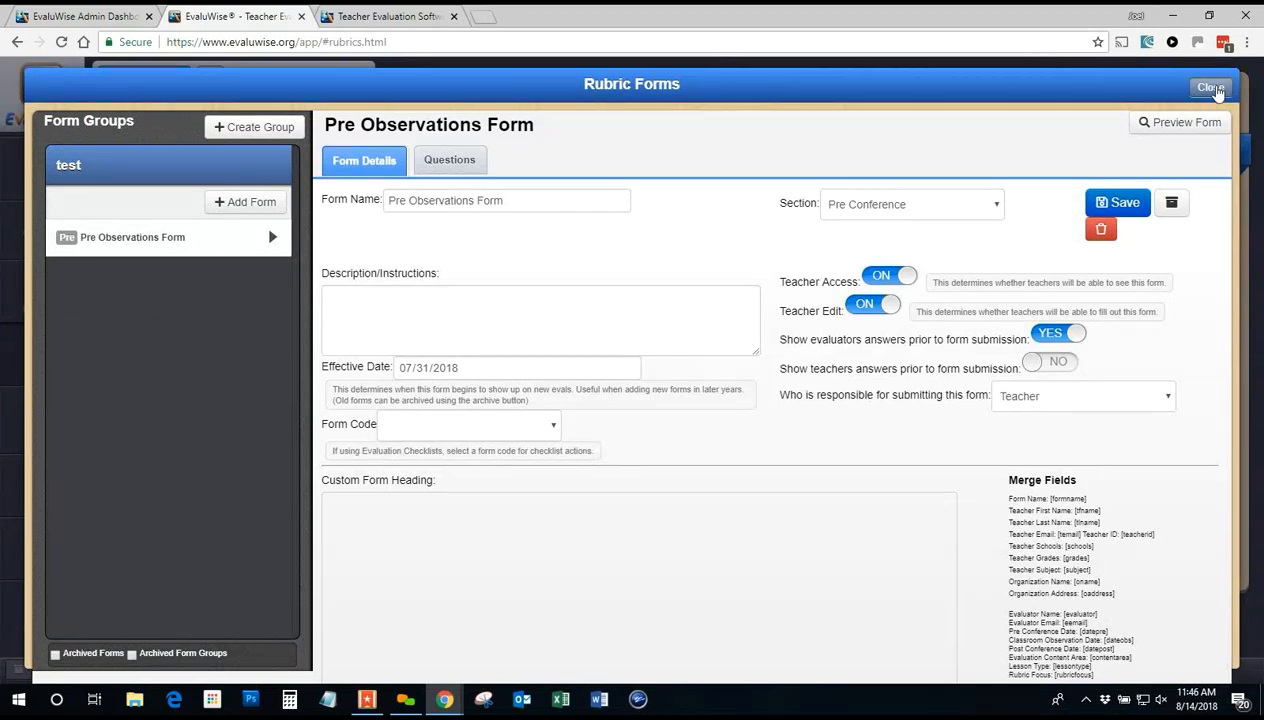
left_click(1212, 87)
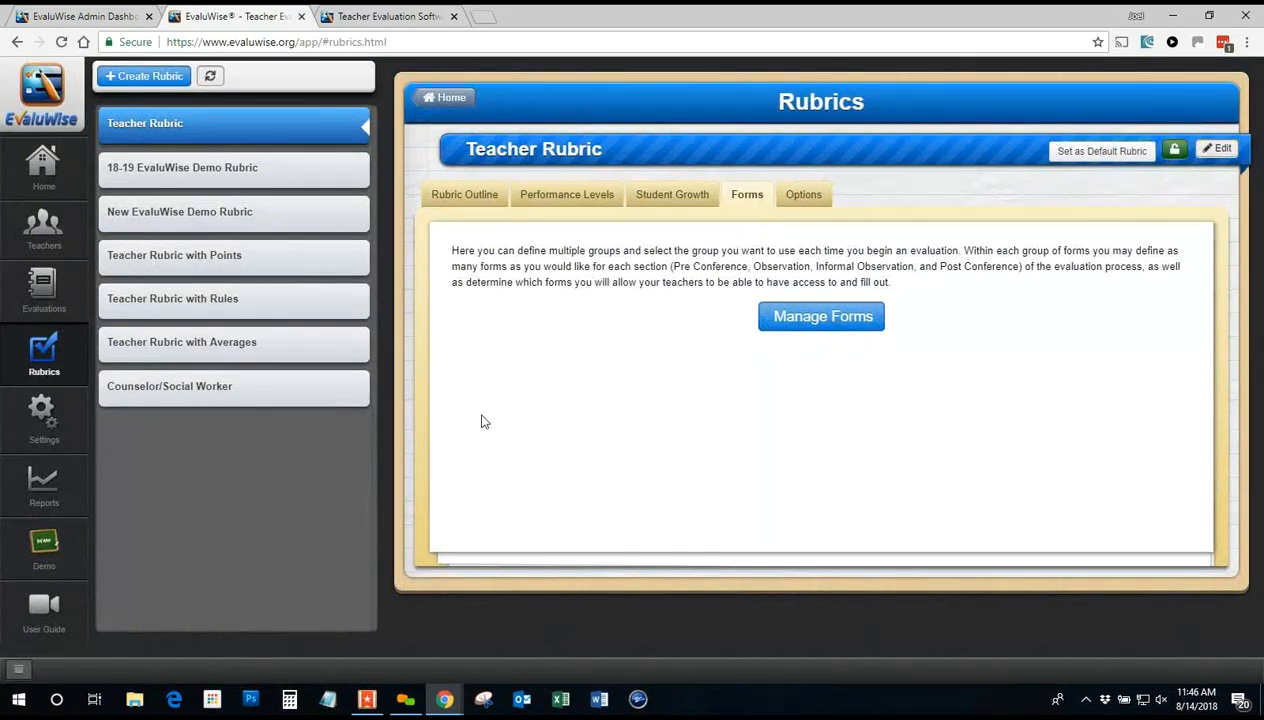
Step: Return to the organization's evaluation processes and review the process details of 2.0 Webinar
left_click(60, 432)
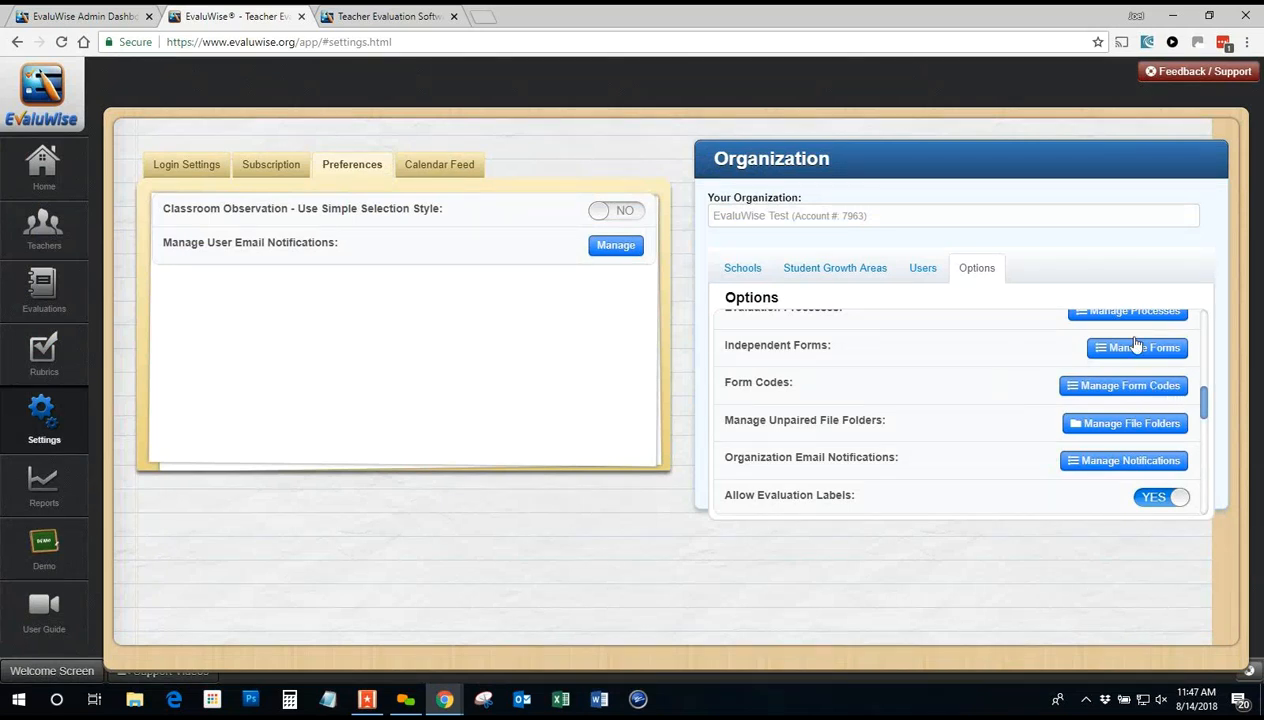
scroll(1110, 355, "up", 1)
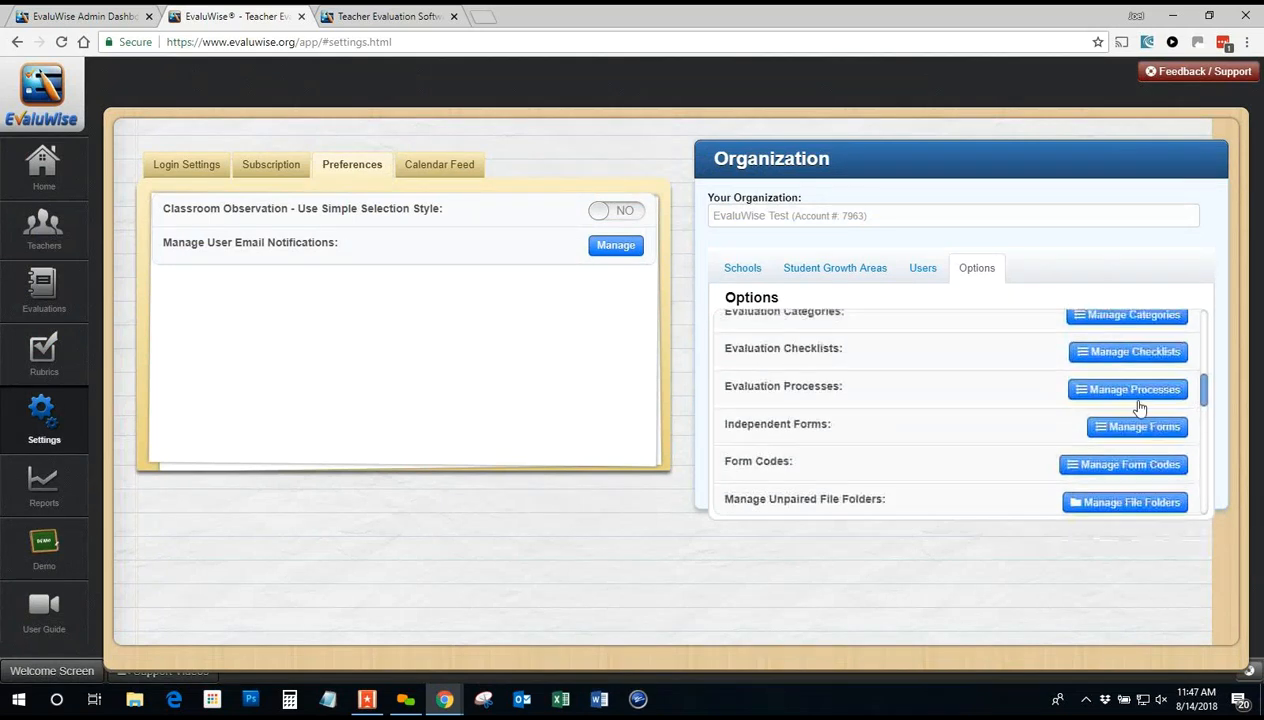
left_click(1132, 391)
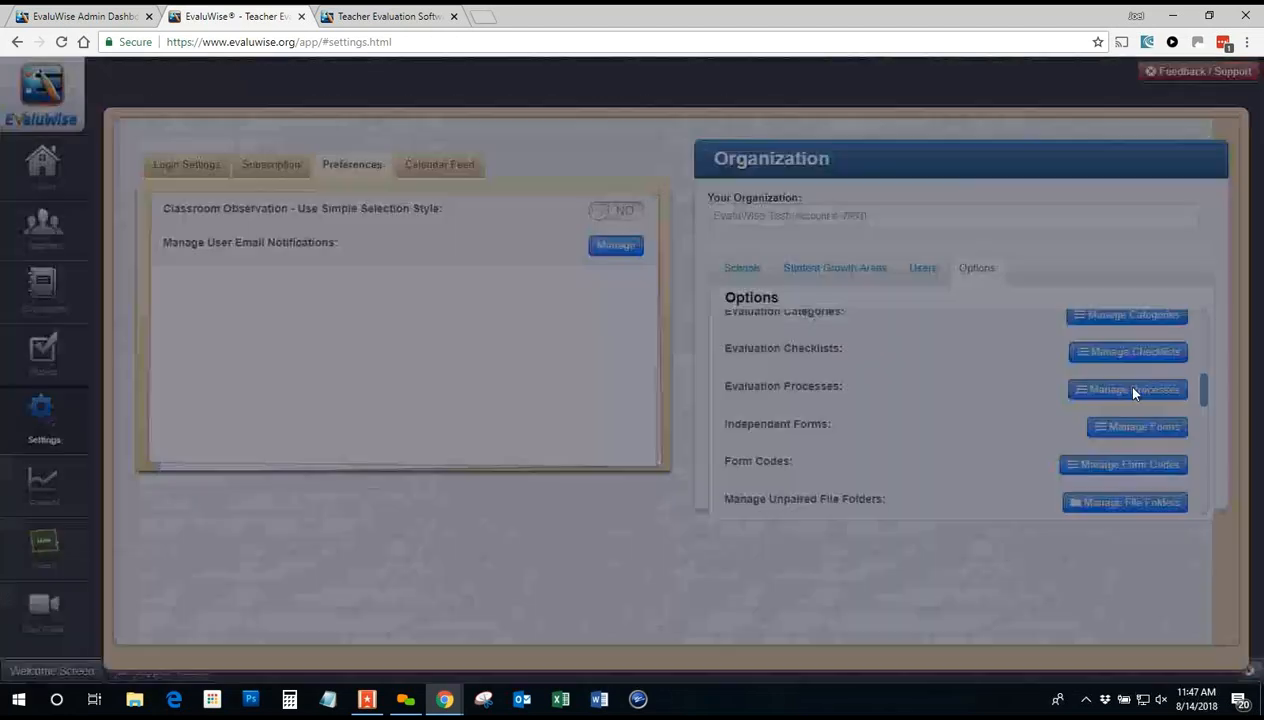
left_click(136, 214)
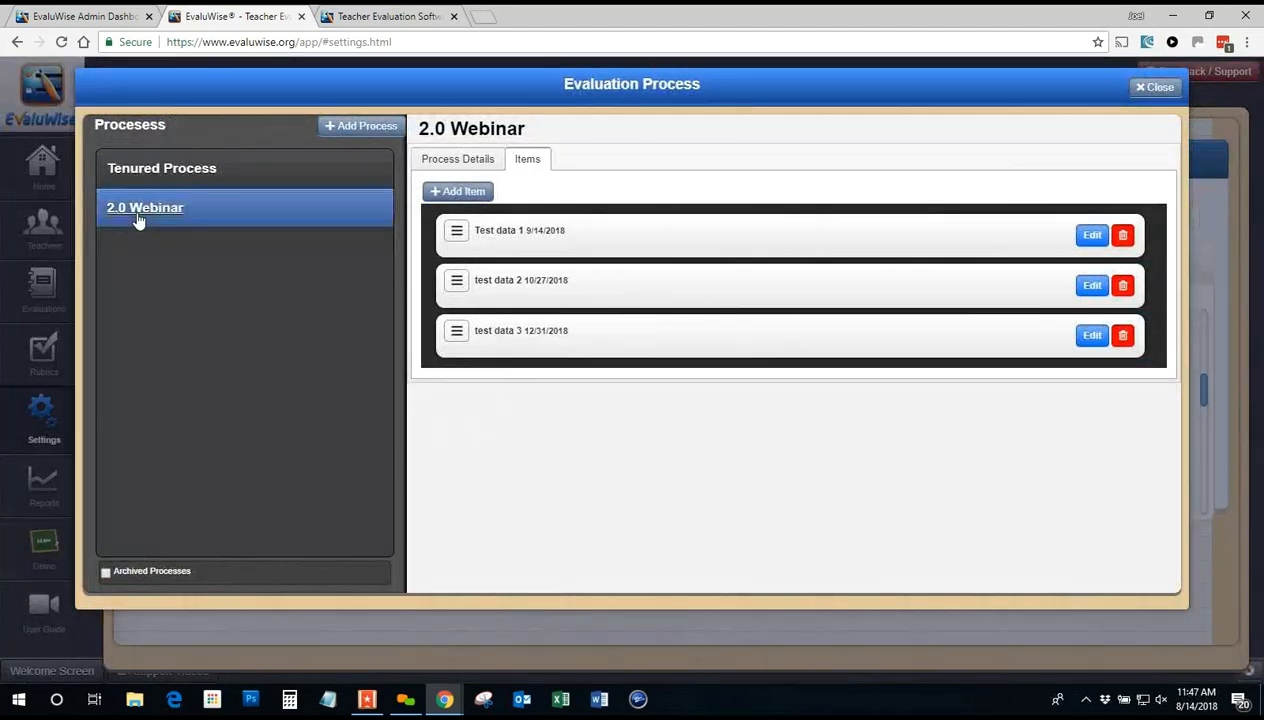
left_click(480, 166)
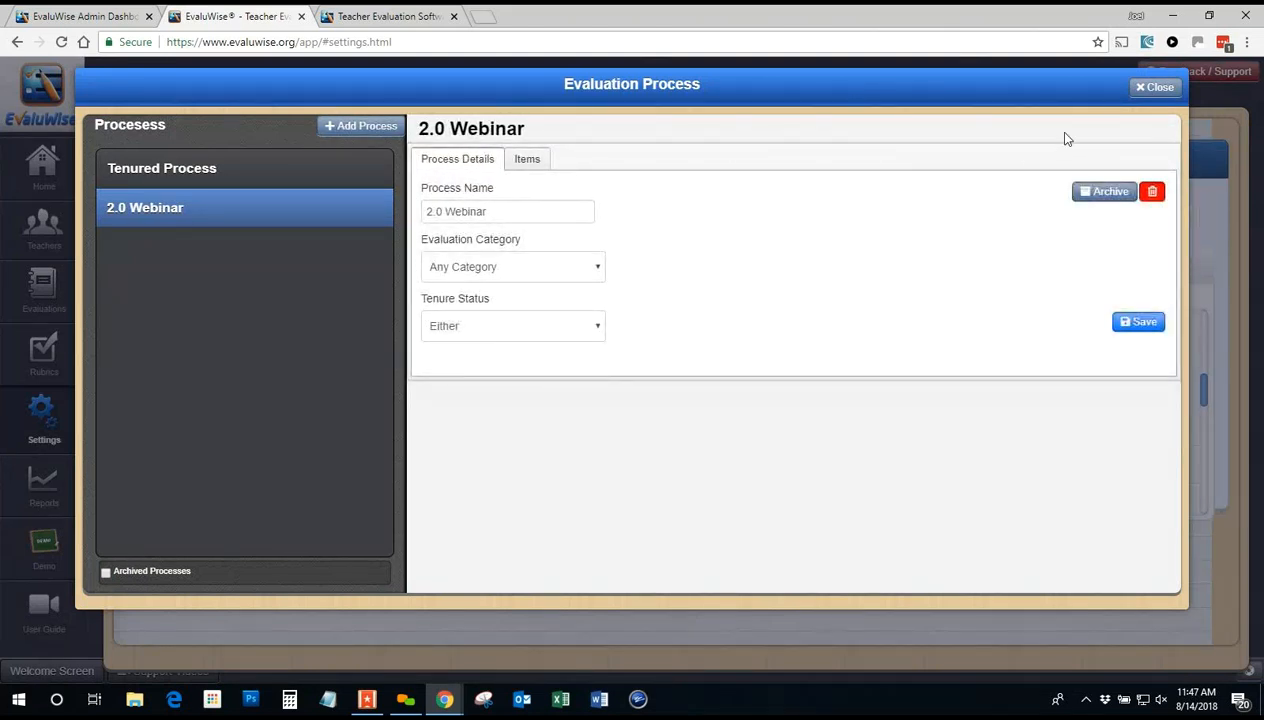
left_click(1150, 87)
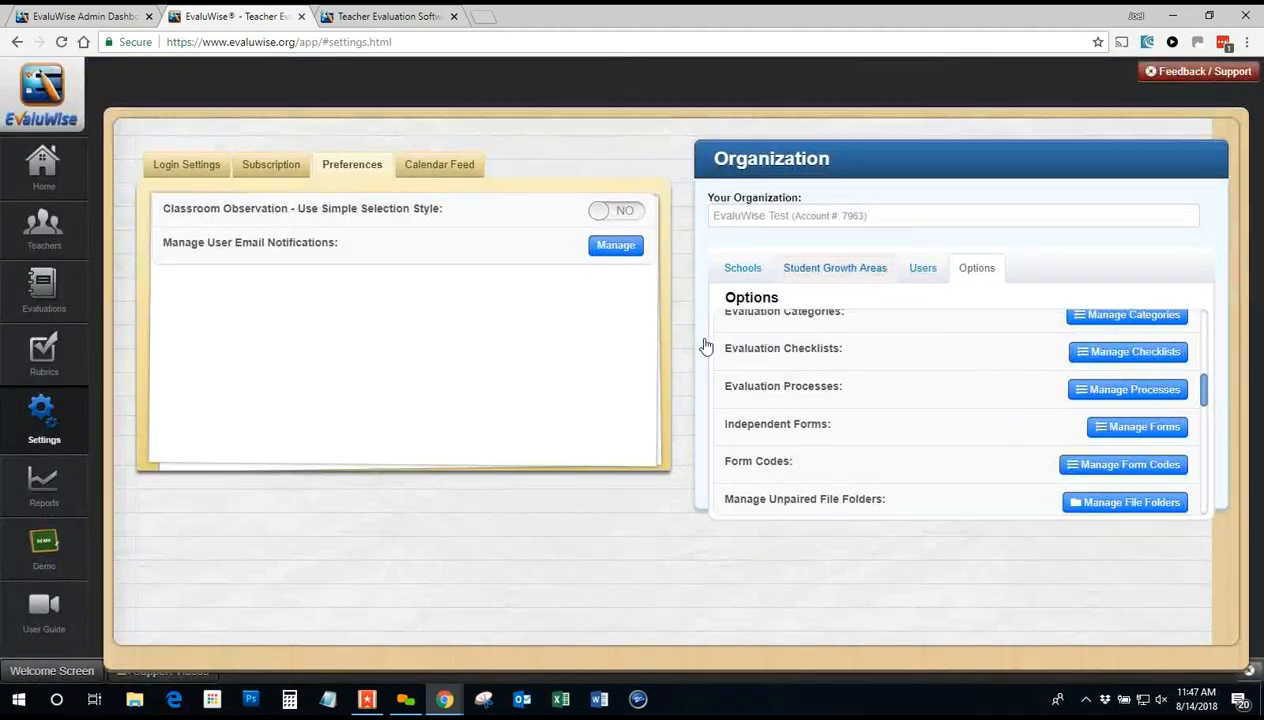
Step: Return to the home page, review the due dates required to start the 2.0 Webinar process, and close without starting it
left_click(41, 170)
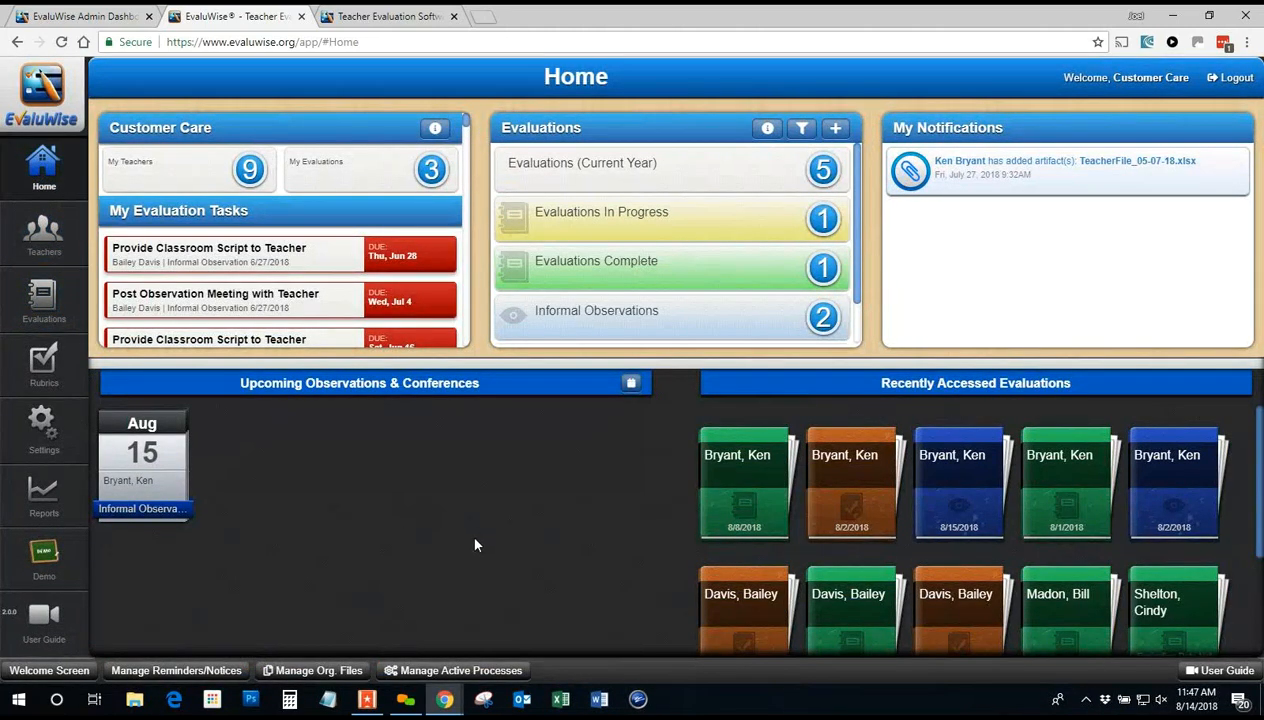
left_click(477, 671)
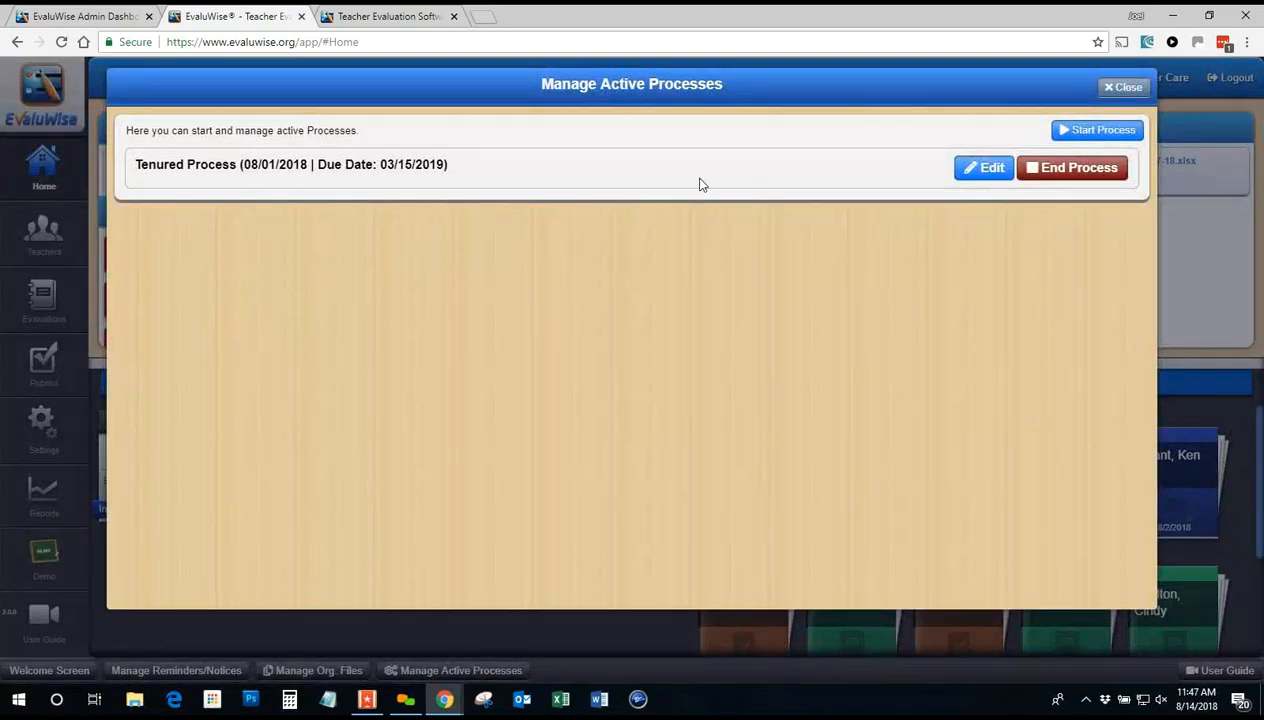
left_click(1107, 135)
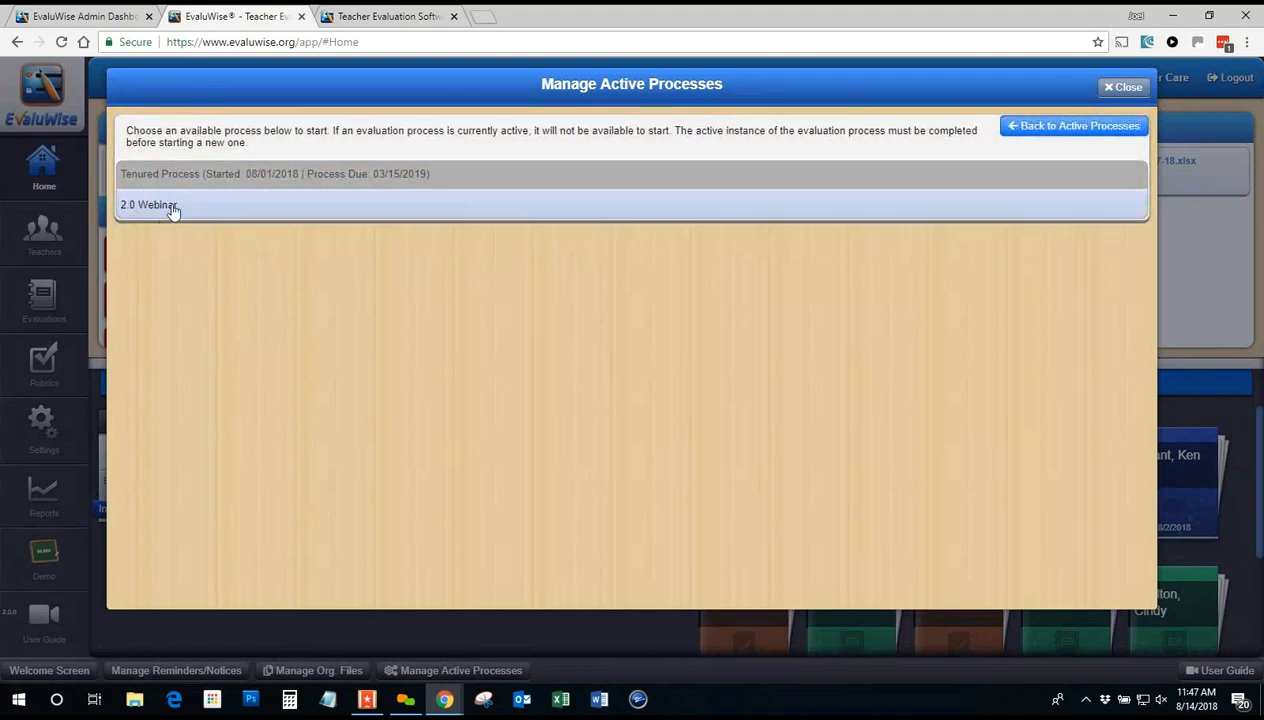
left_click(178, 211)
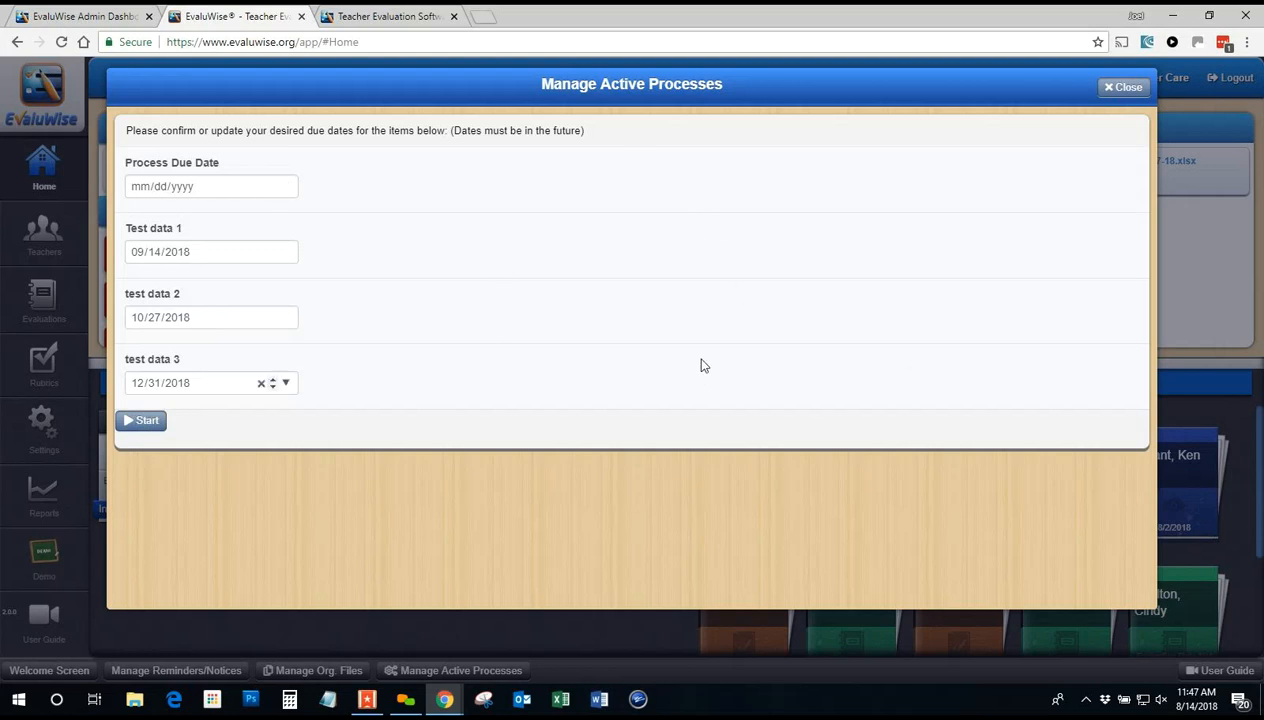
left_click(1127, 93)
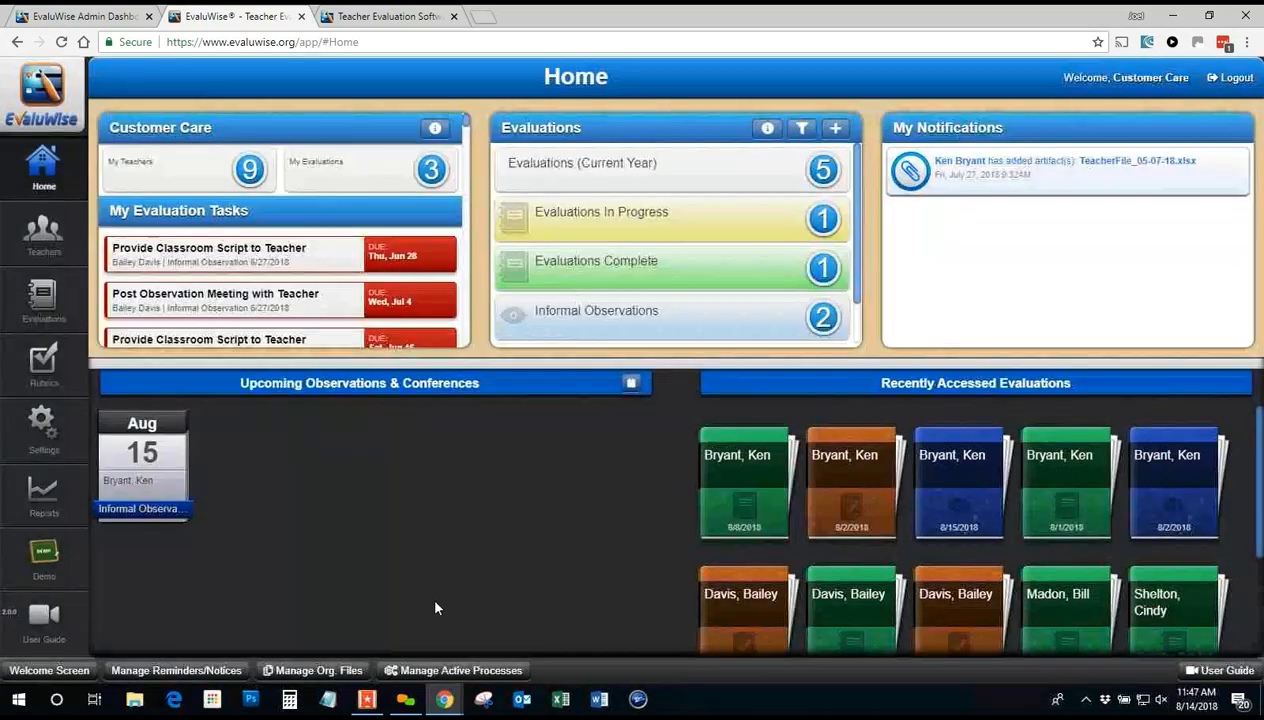
Step: Reopen the active processes, examine which evaluation processes can be started, and close the window
left_click(457, 674)
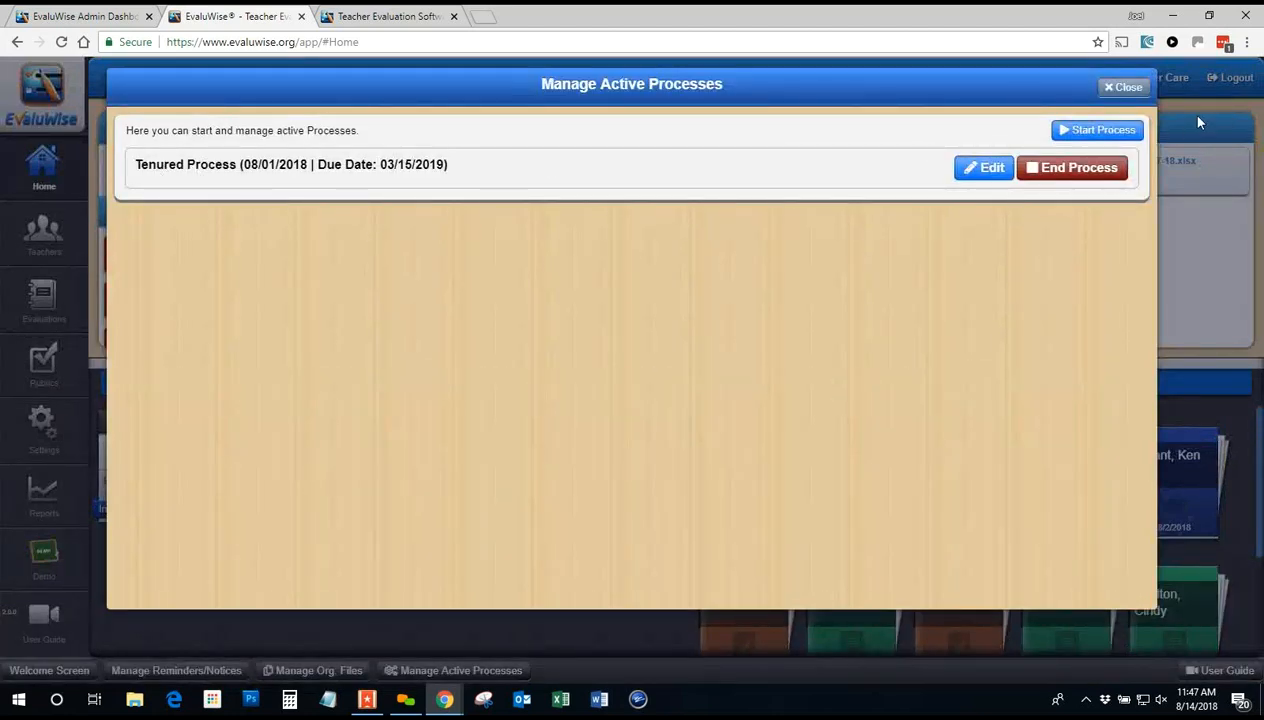
left_click(1100, 131)
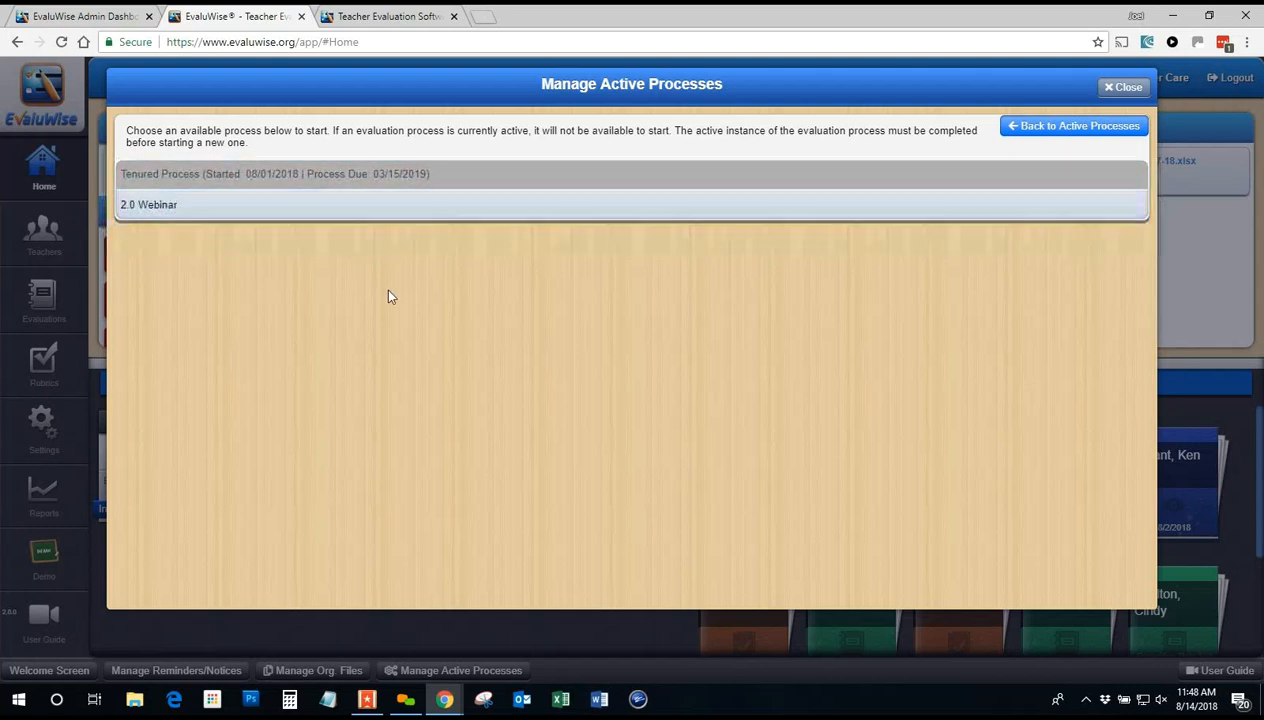
left_click(1121, 88)
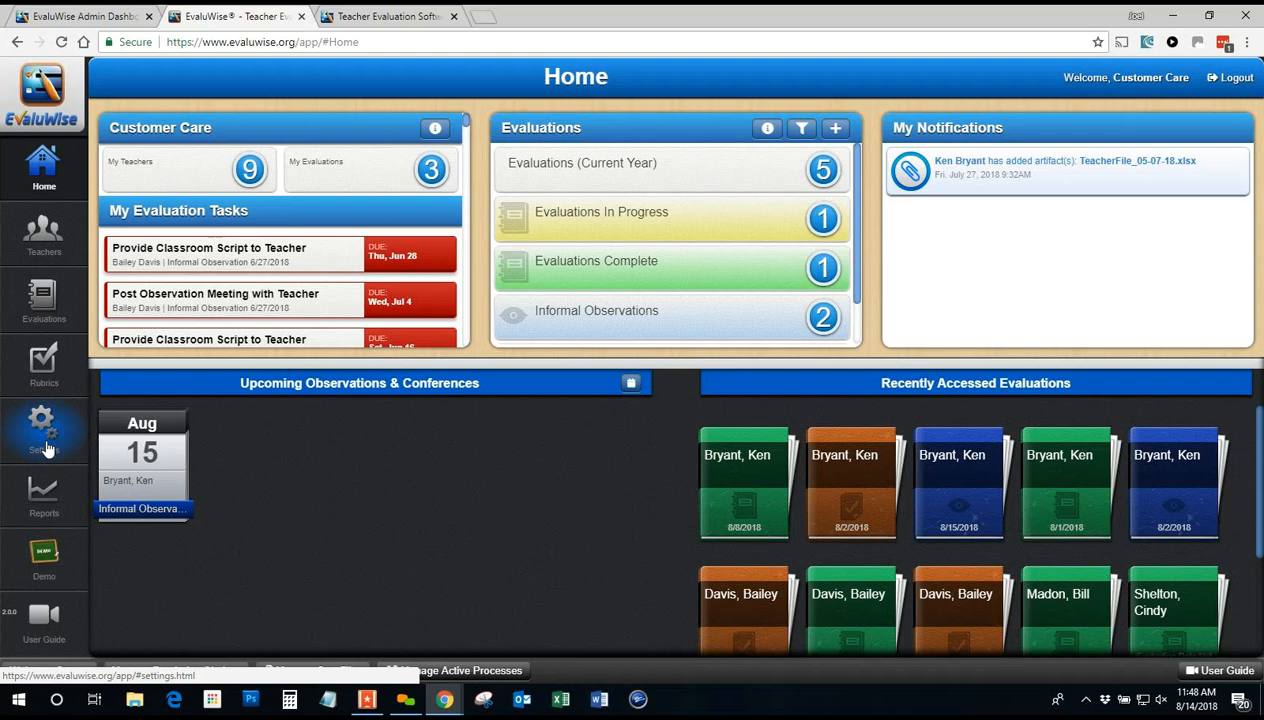
Step: Open the first teacher's profile in the teacher list to view their evaluations
left_click(42, 240)
left_click(169, 130)
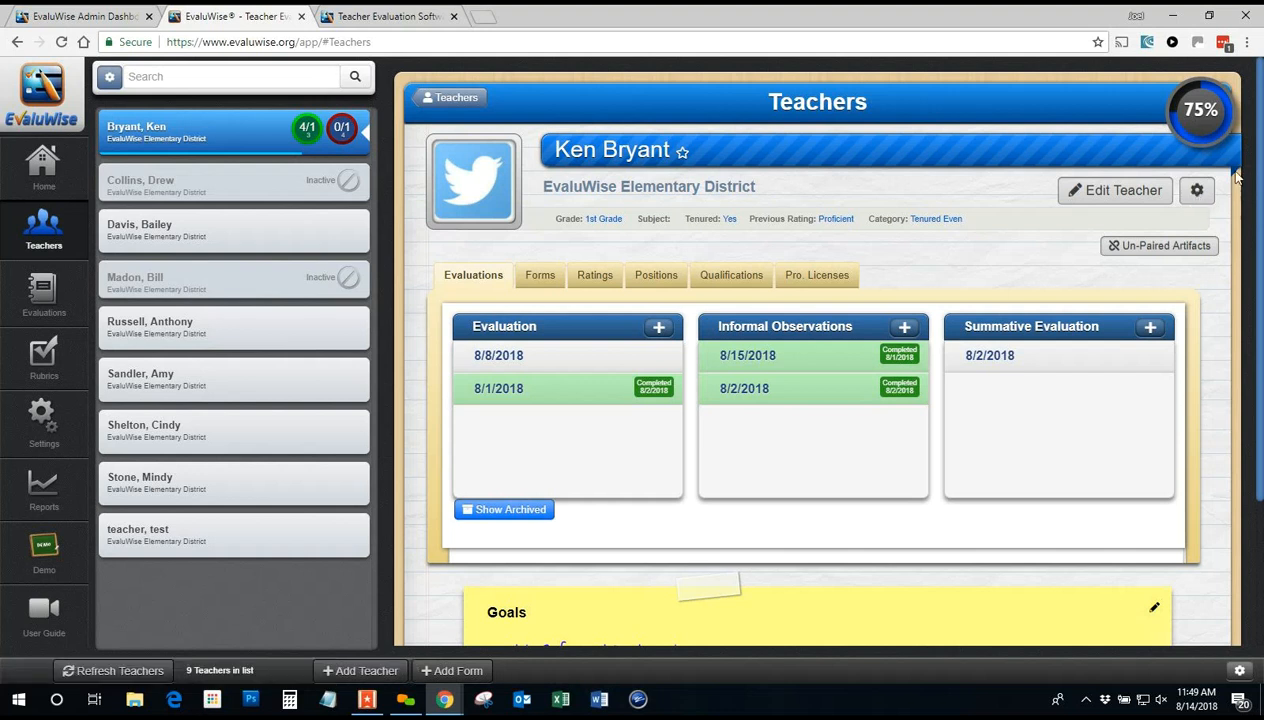
Step: Open the Pre Observations Form in the Teacher Rubric's test form group
left_click(63, 368)
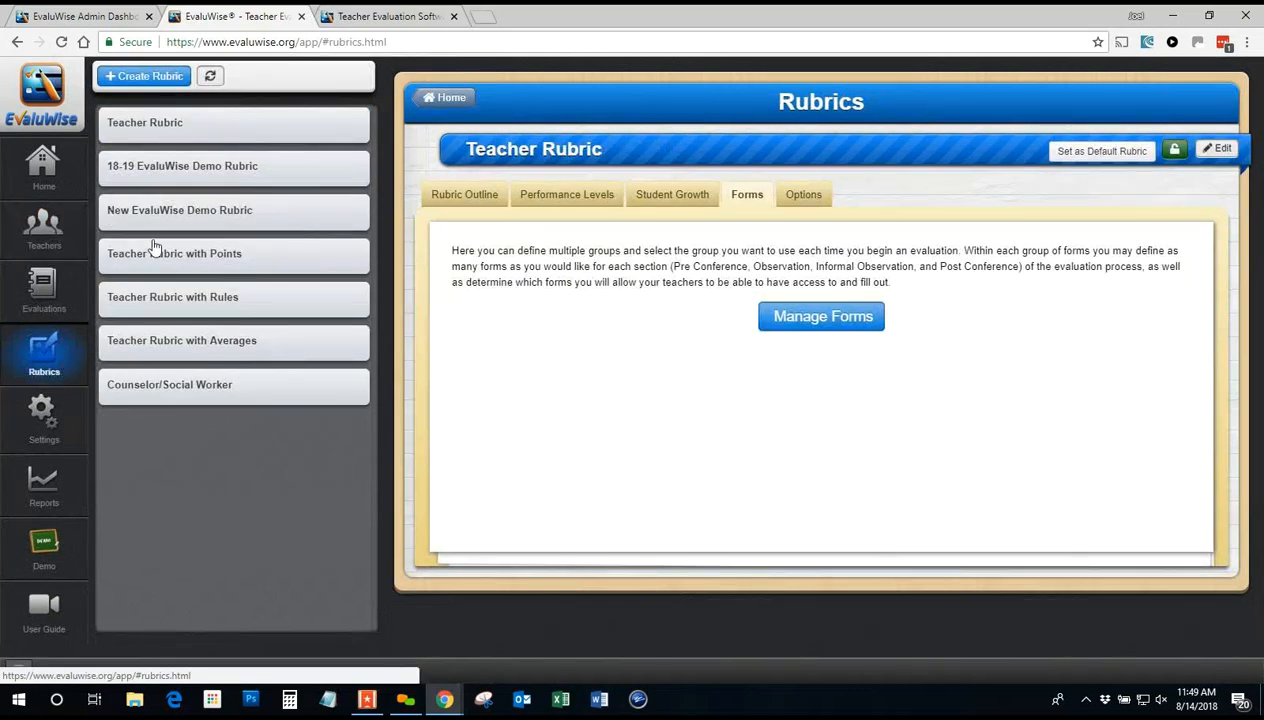
left_click(277, 128)
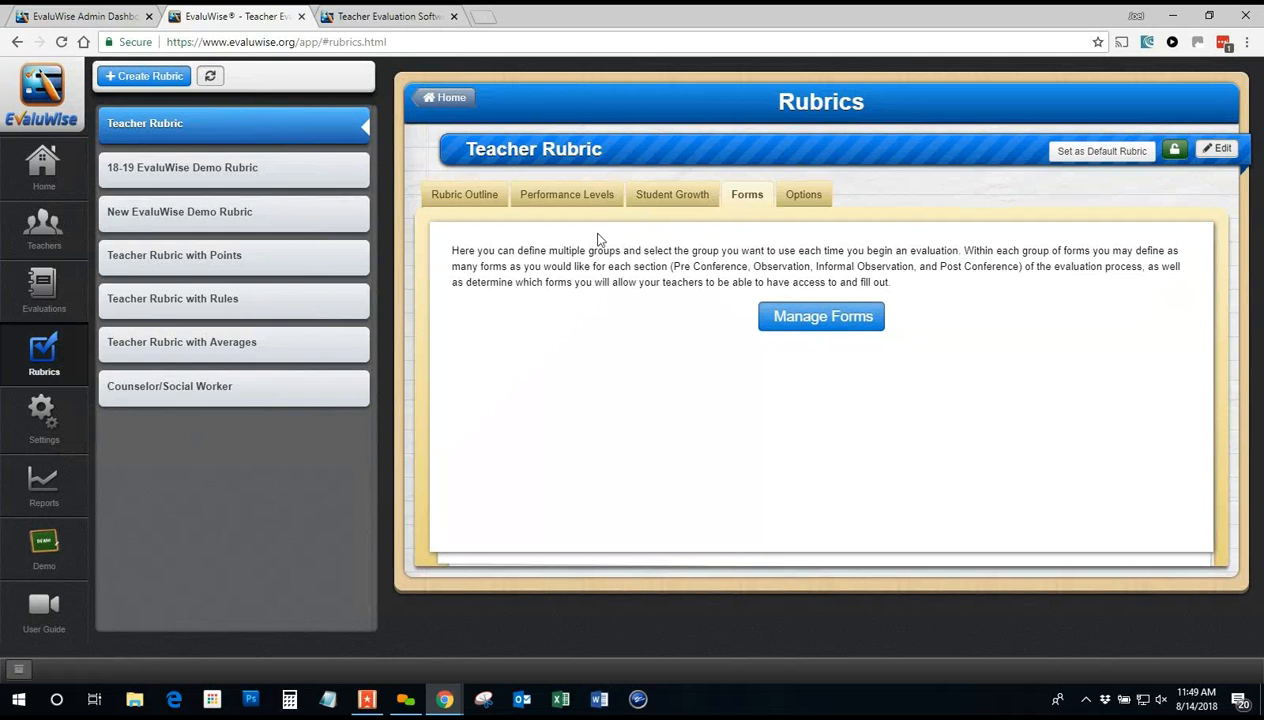
left_click(812, 318)
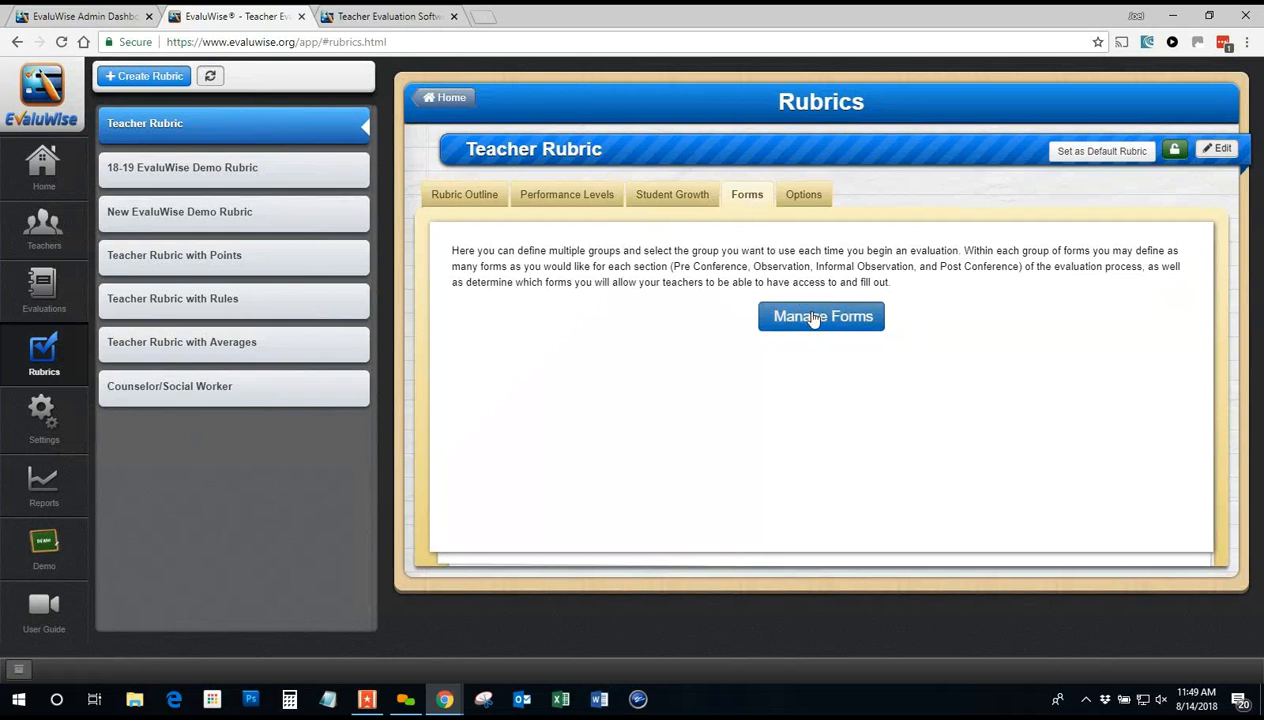
left_click(88, 170)
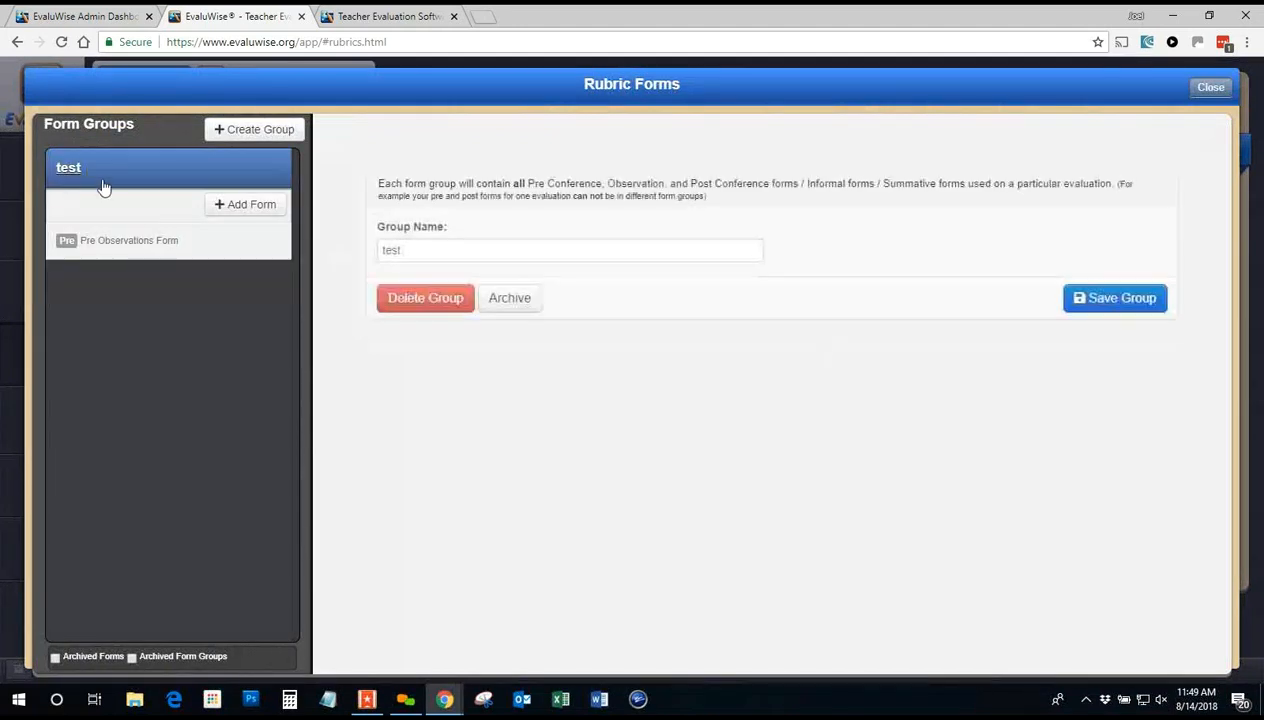
left_click(135, 240)
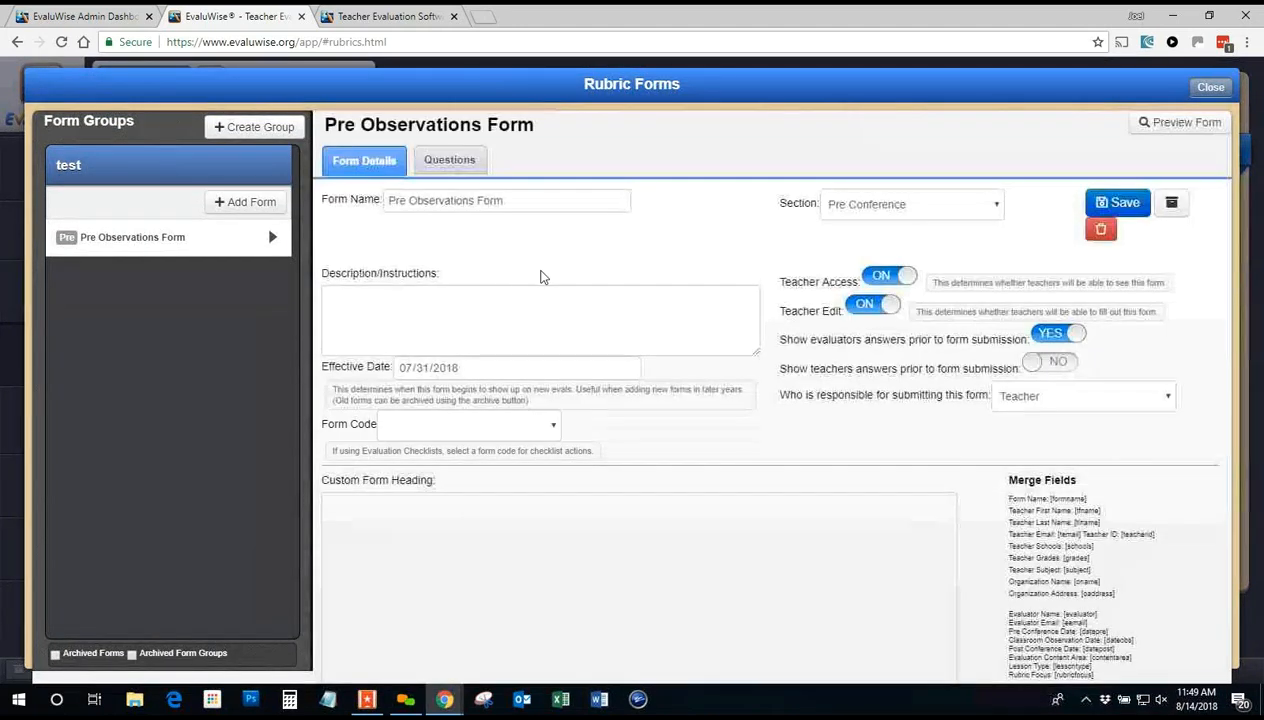
Step: Add the 1b repository question on students' strengths and weaknesses to the Pre Observations Form, with Auto Pair enabled, and save it
left_click(450, 161)
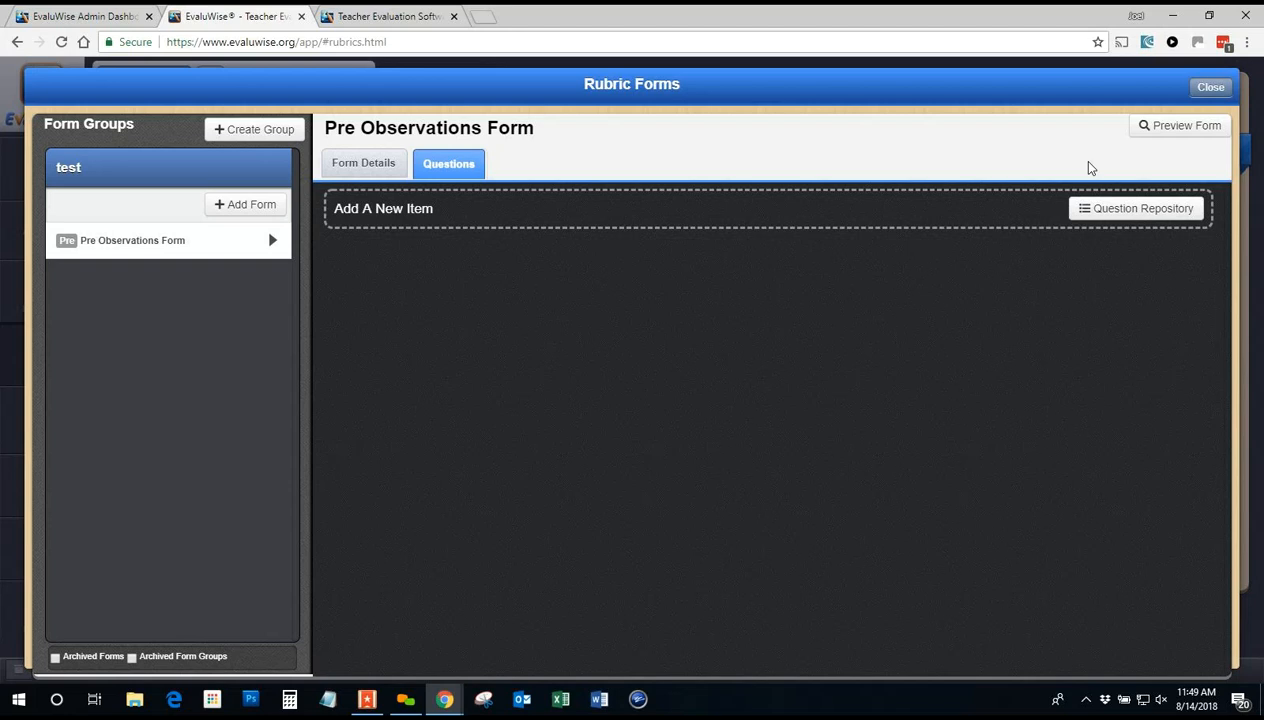
left_click(1106, 214)
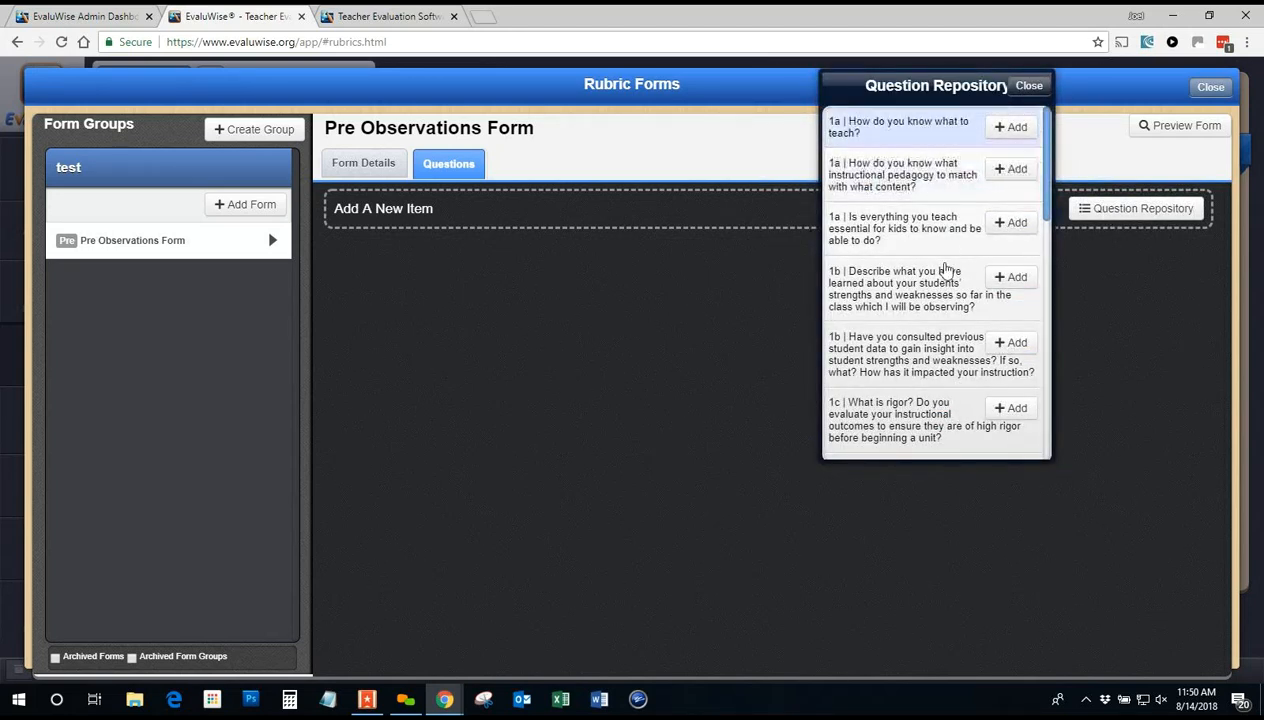
scroll(940, 316, "down", 3)
scroll(939, 232, "down", 2)
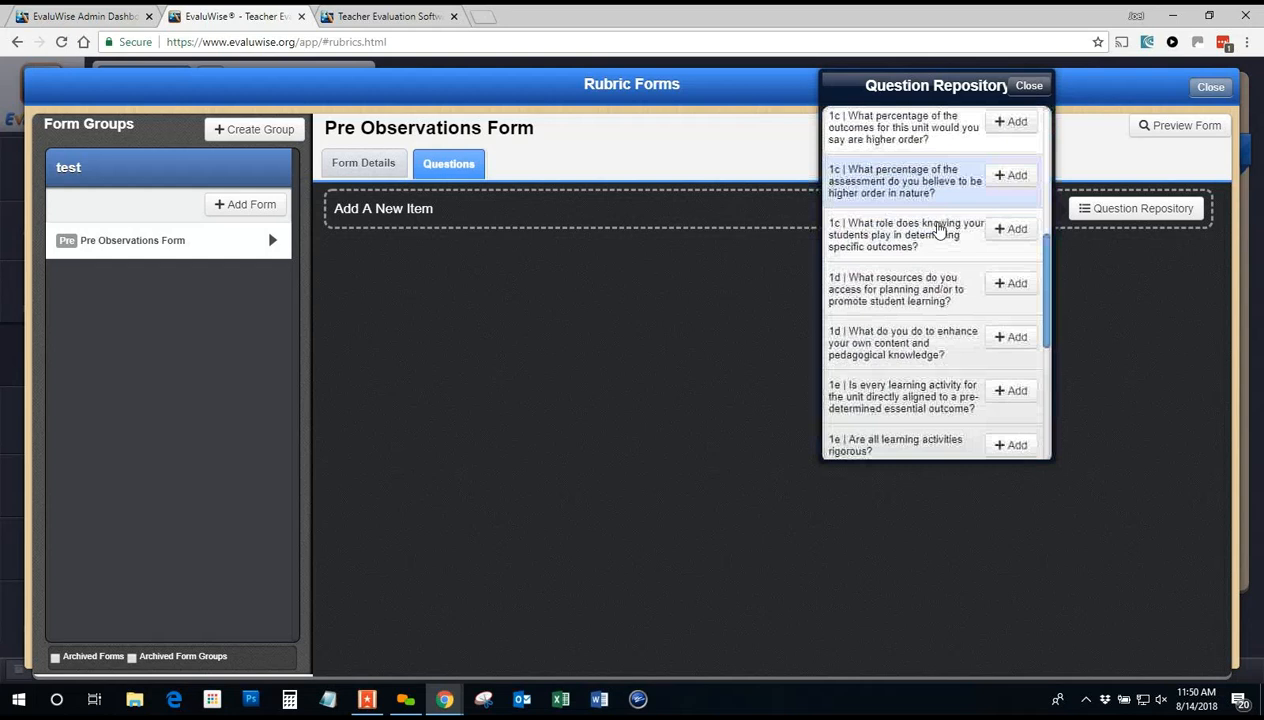
scroll(938, 230, "down", 2)
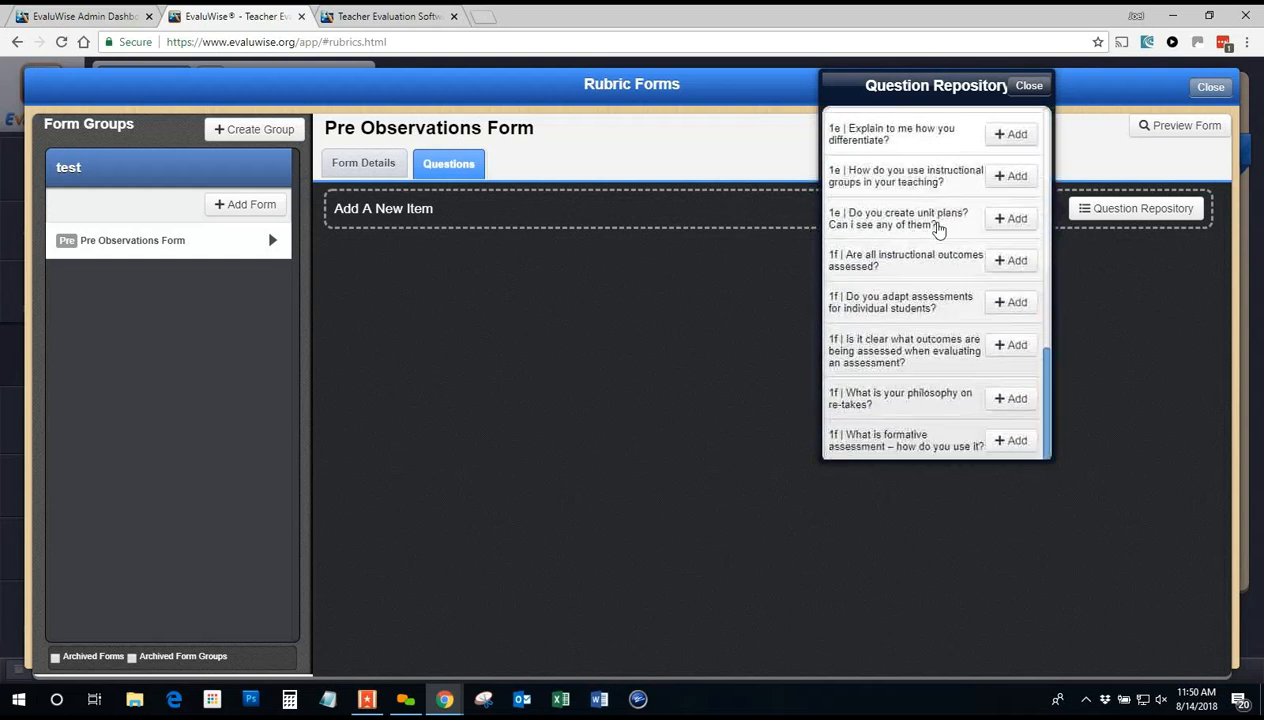
scroll(924, 413, "up", 7)
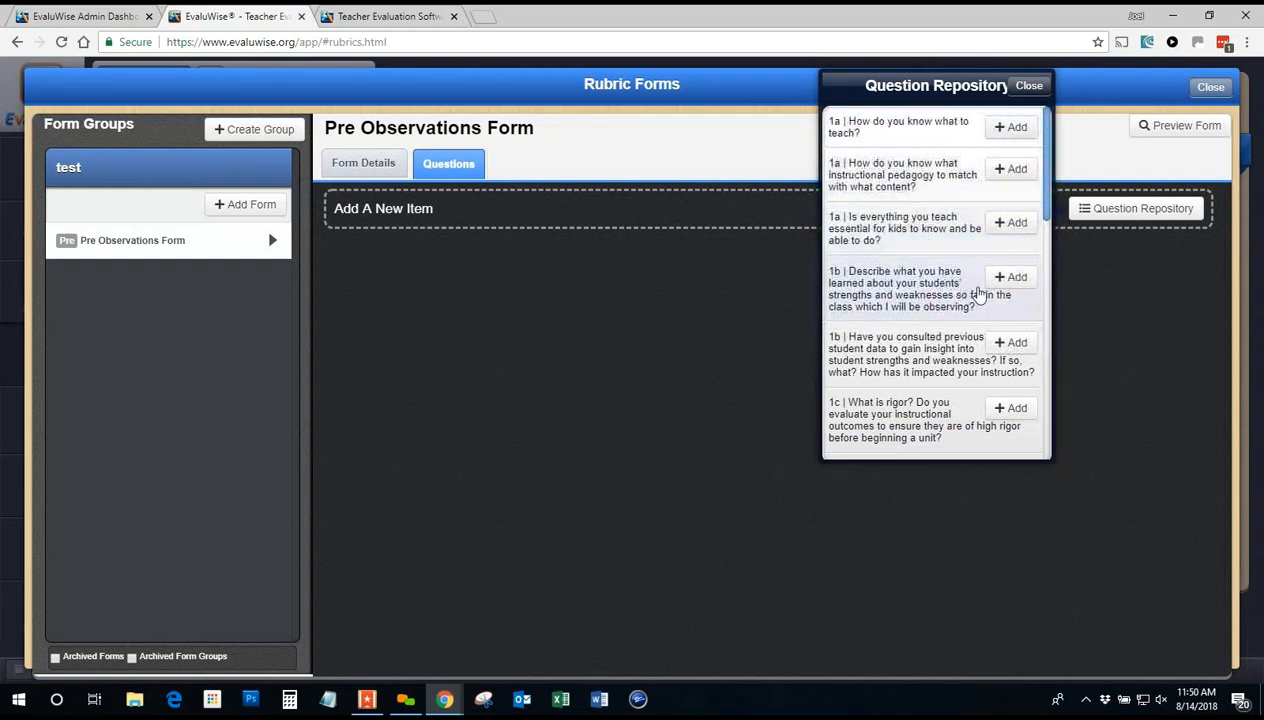
left_click(1010, 277)
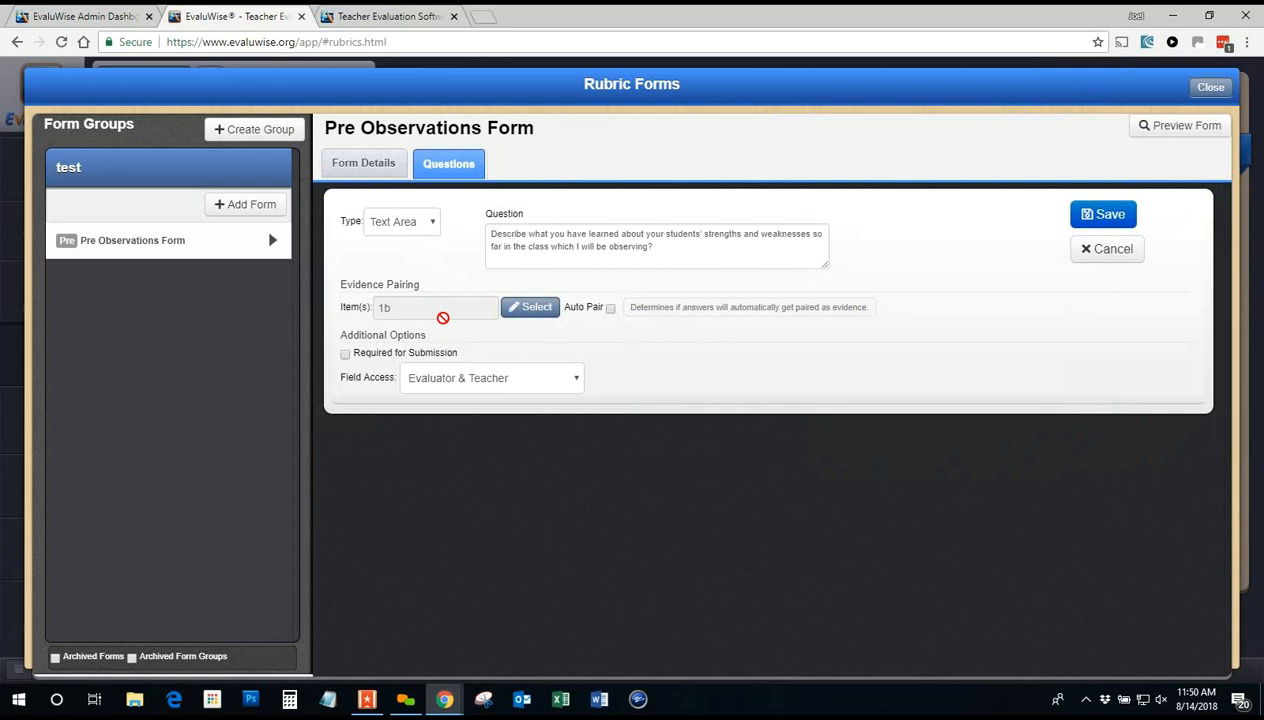
left_click(609, 309)
left_click(1097, 217)
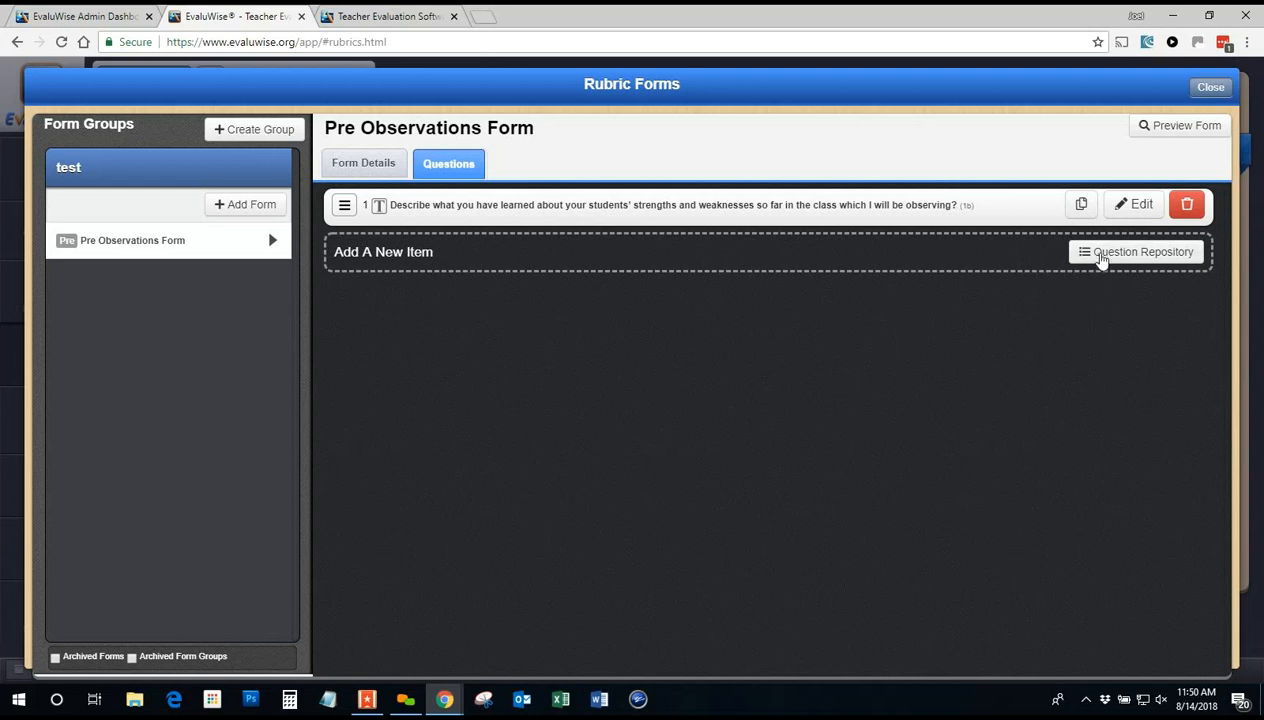
Step: Browse the remaining questions in the Question Repository and close it without adding another
left_click(1100, 255)
scroll(932, 254, "down", 2)
scroll(932, 256, "down", 15)
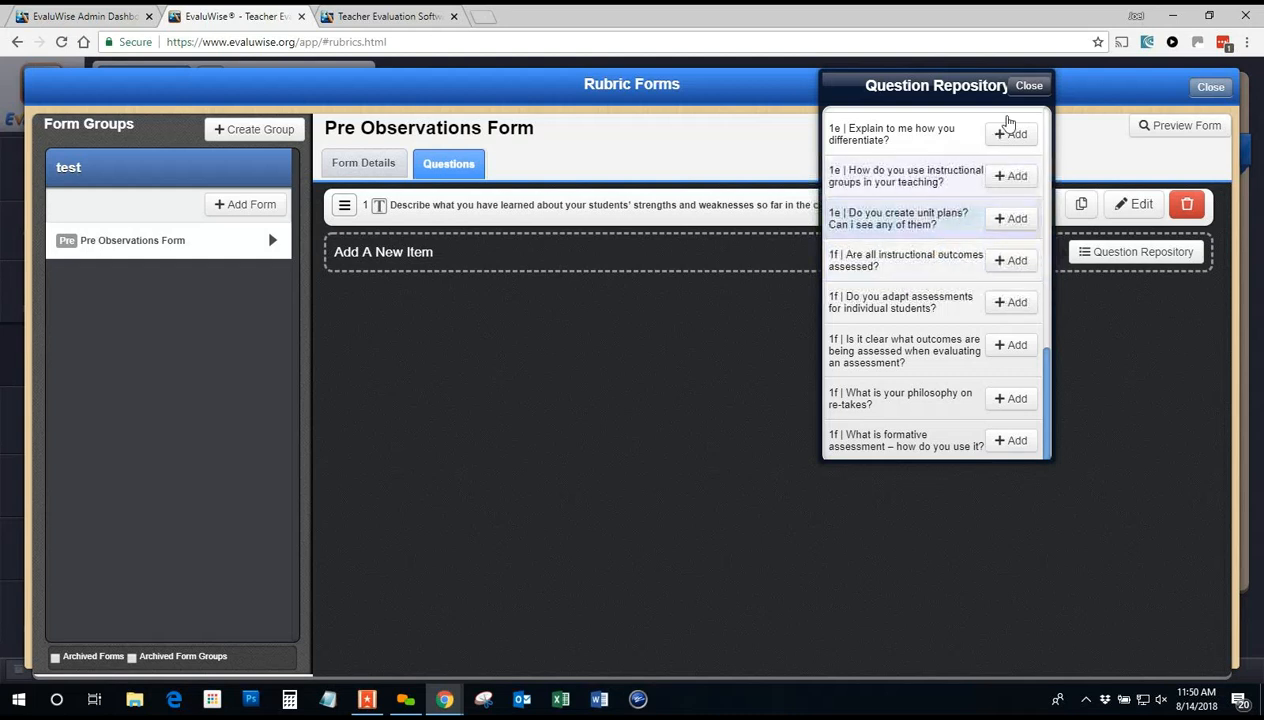
left_click(1027, 86)
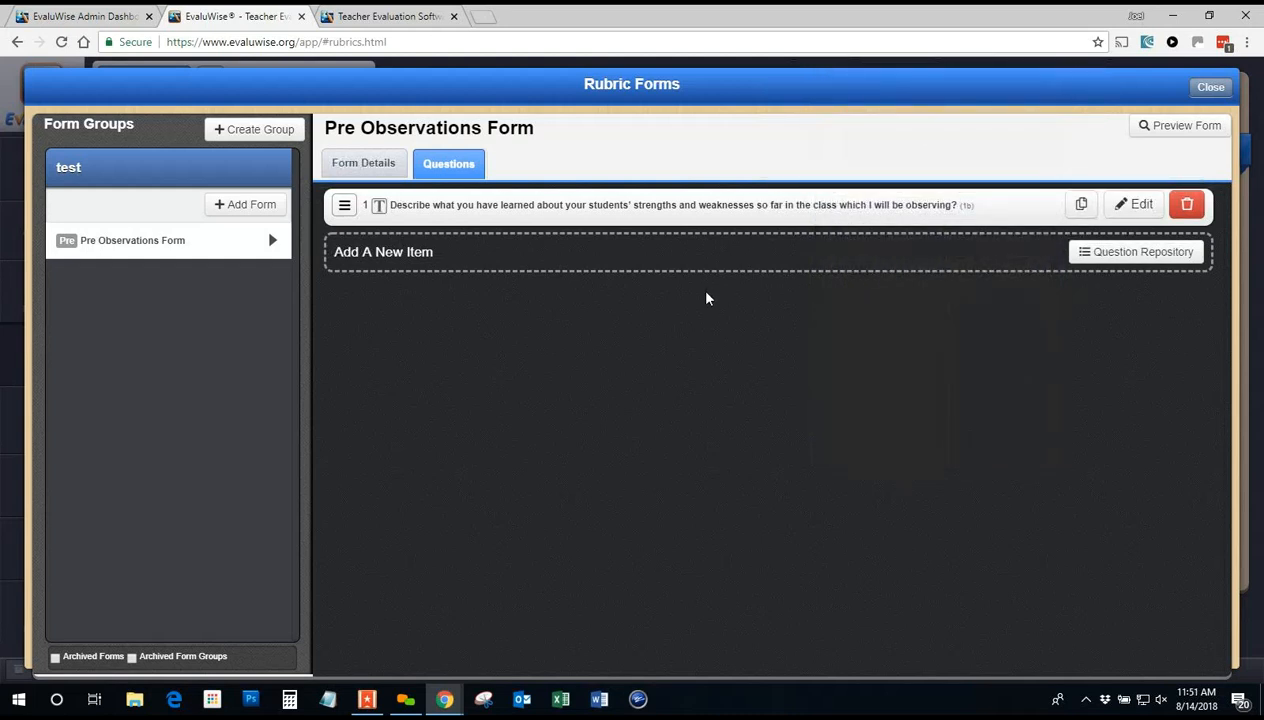
Step: Review the form details of the Pre Observations Form and close the rubric forms
left_click(140, 241)
left_click(360, 163)
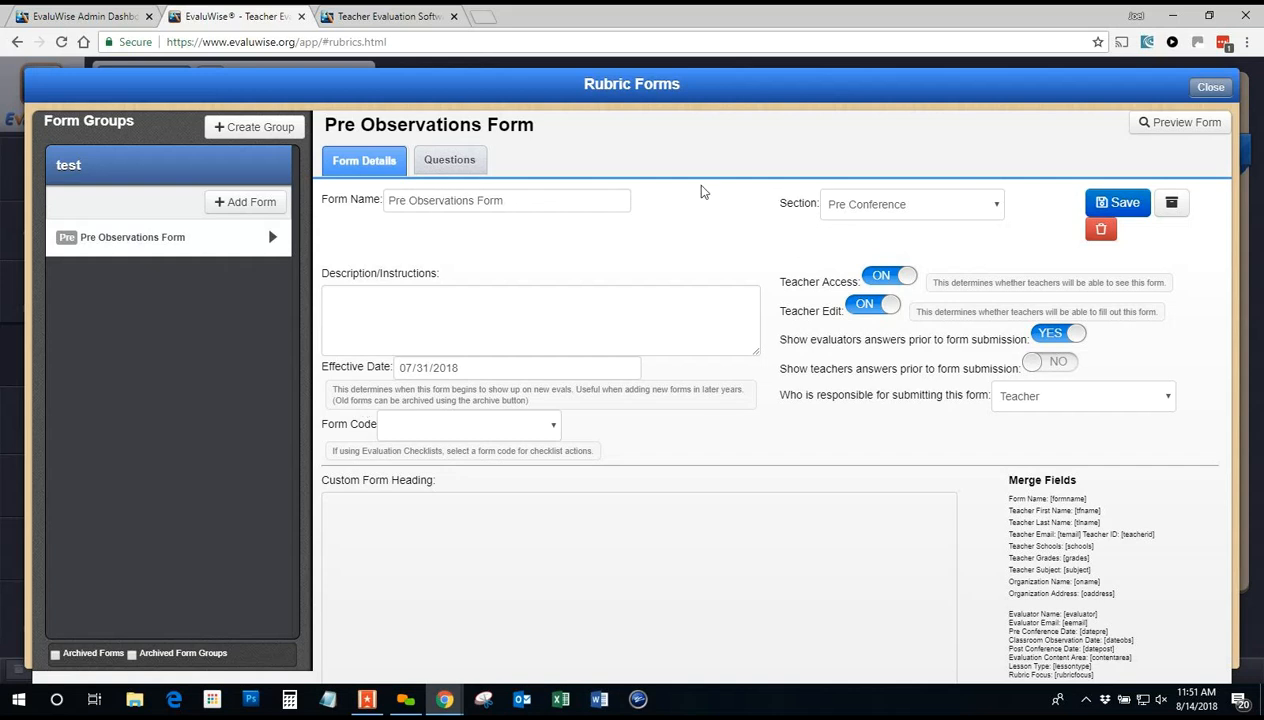
left_click(1209, 87)
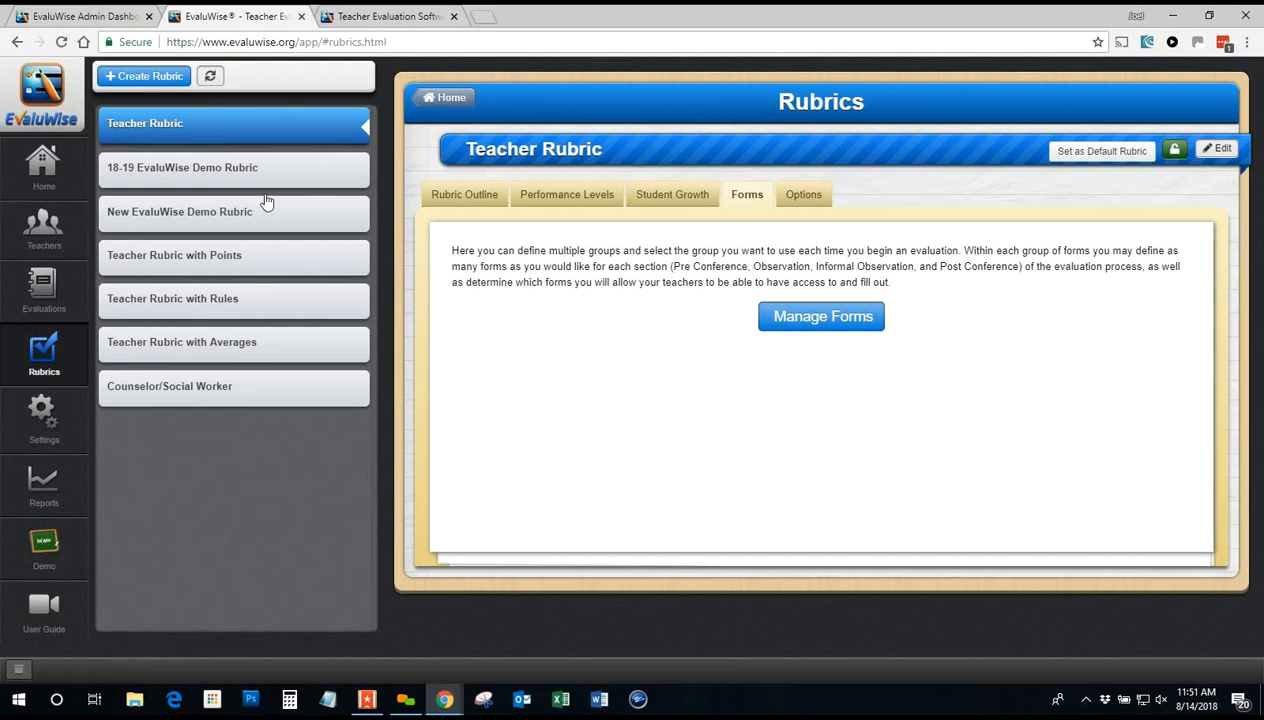
Step: Duplicate the Teacher Rubric from its rubric outline and open the resulting copy
left_click(478, 197)
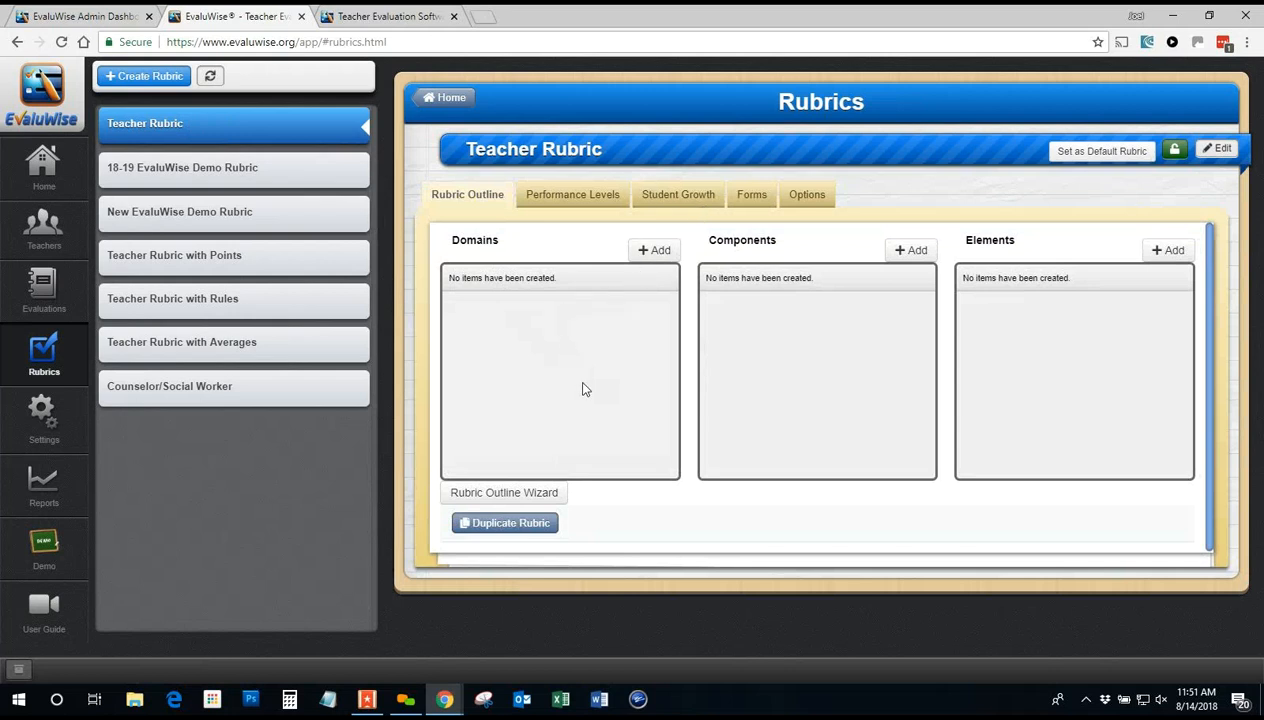
left_click(233, 136)
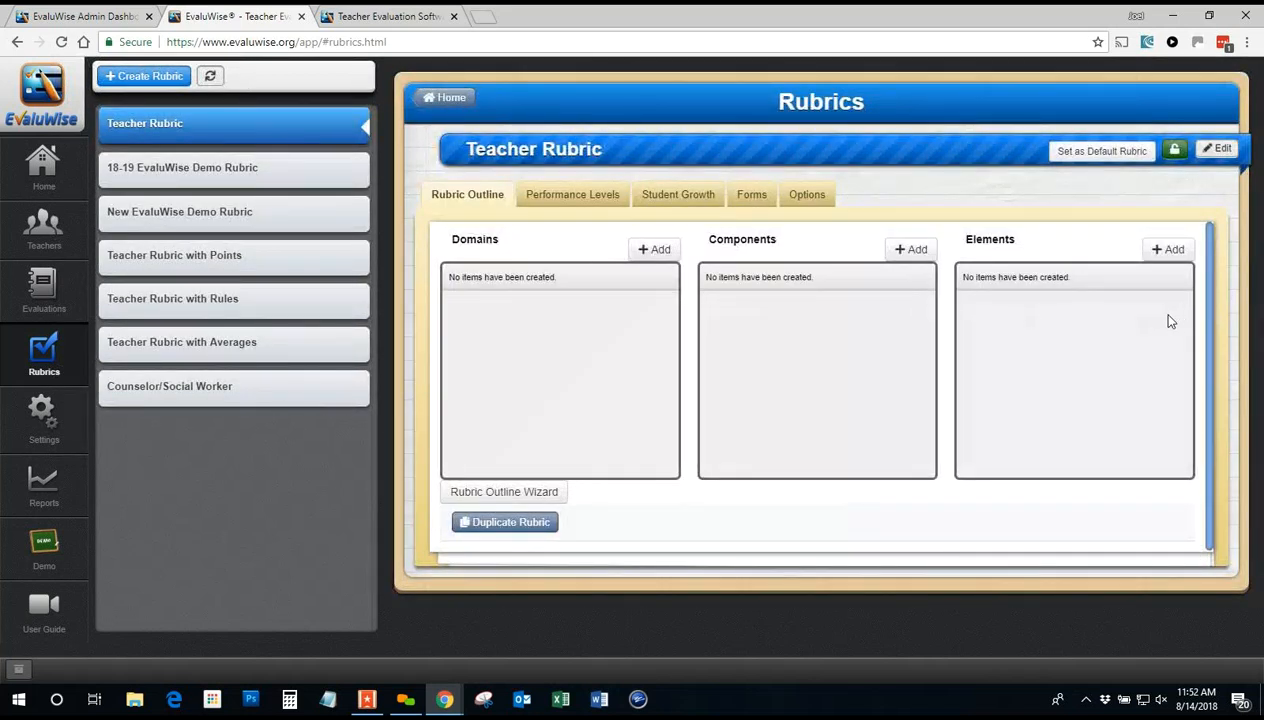
left_click(507, 524)
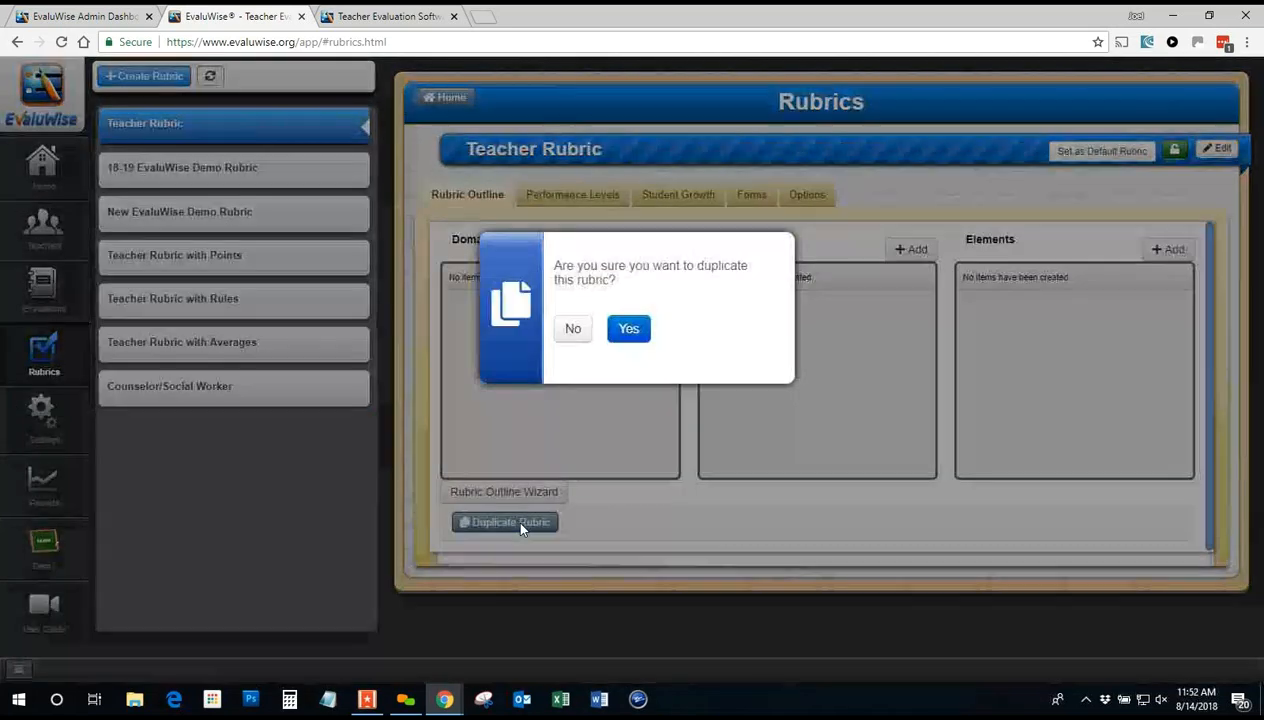
left_click(628, 330)
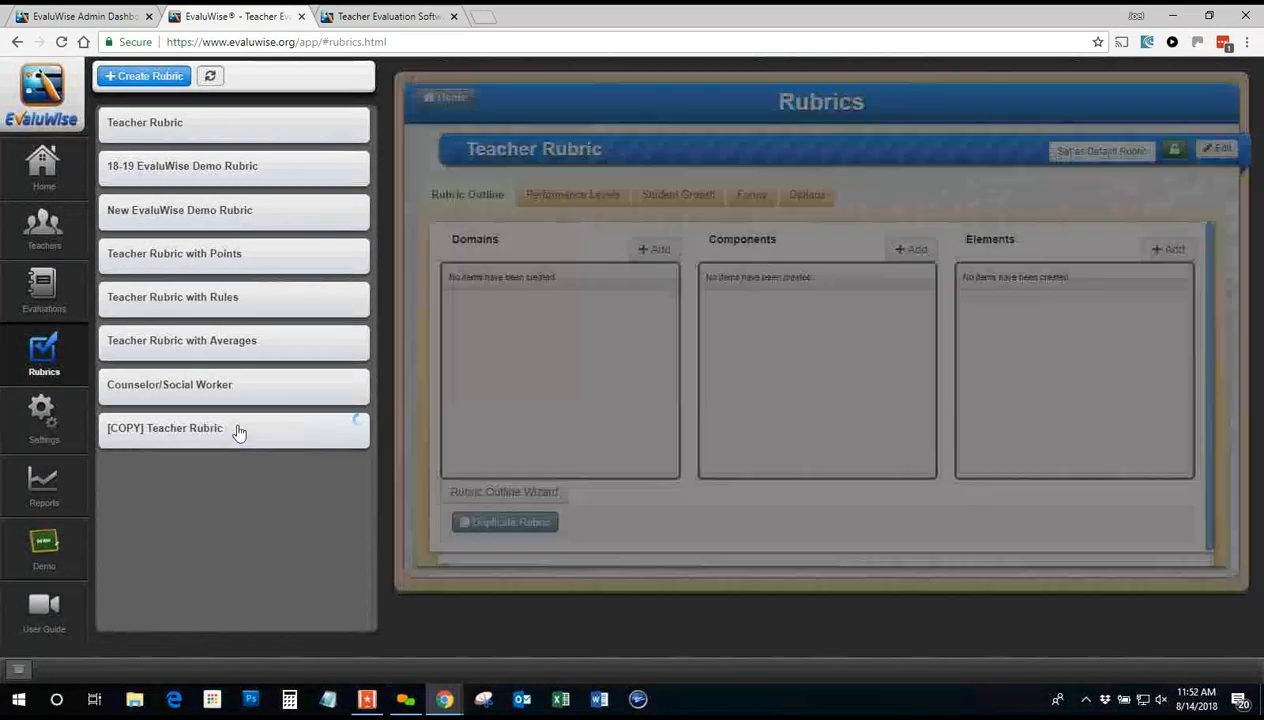
left_click(237, 430)
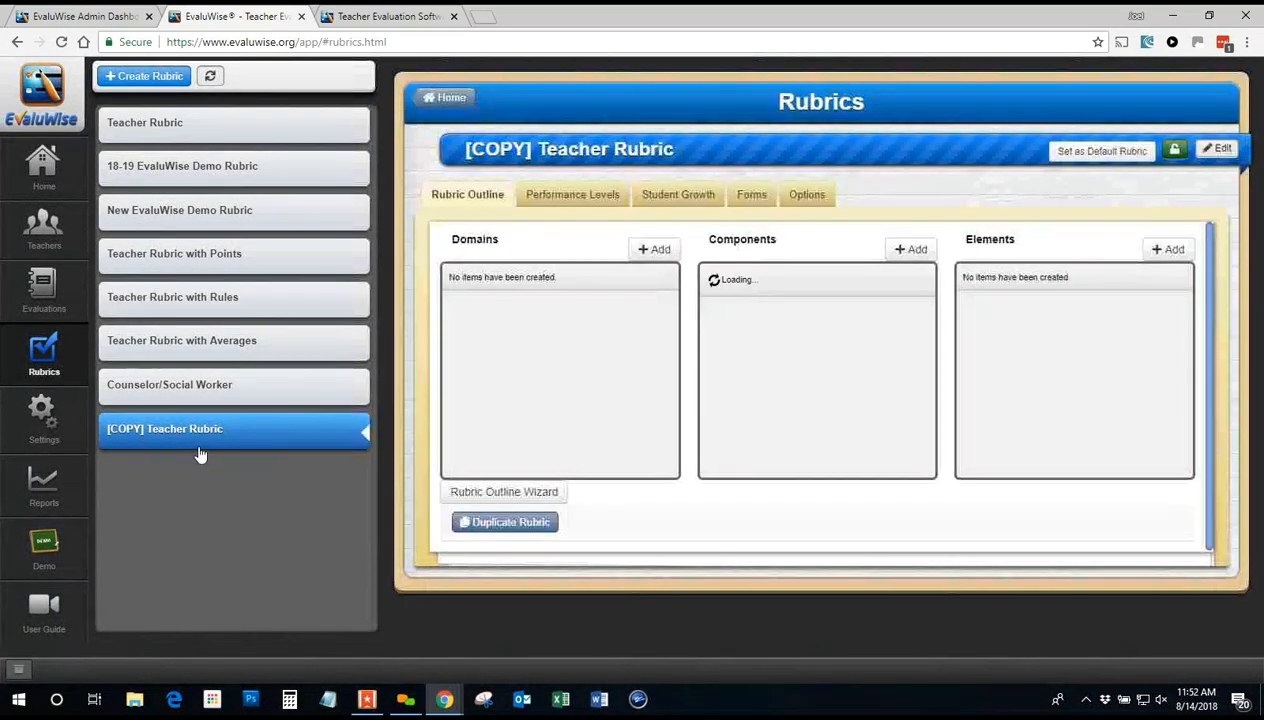
Step: Rename the original Teacher Rubric as Old Teacher Rubric and update it
left_click(192, 124)
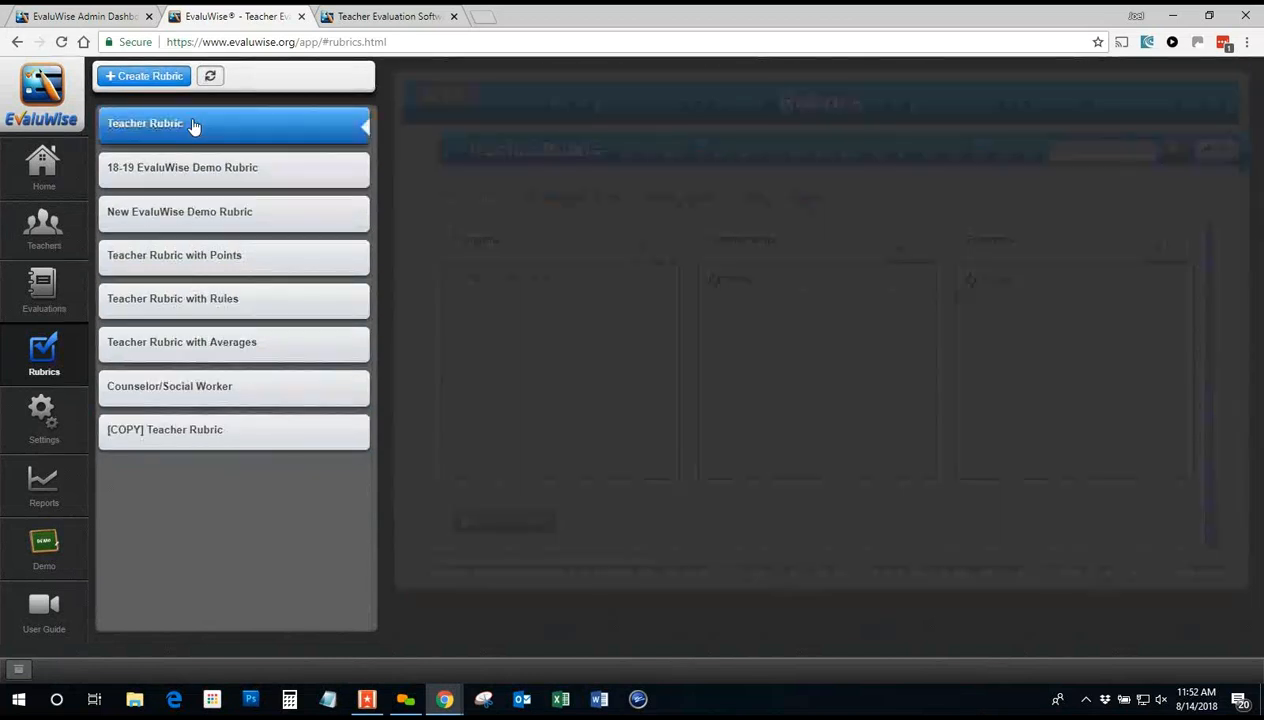
left_click(1217, 150)
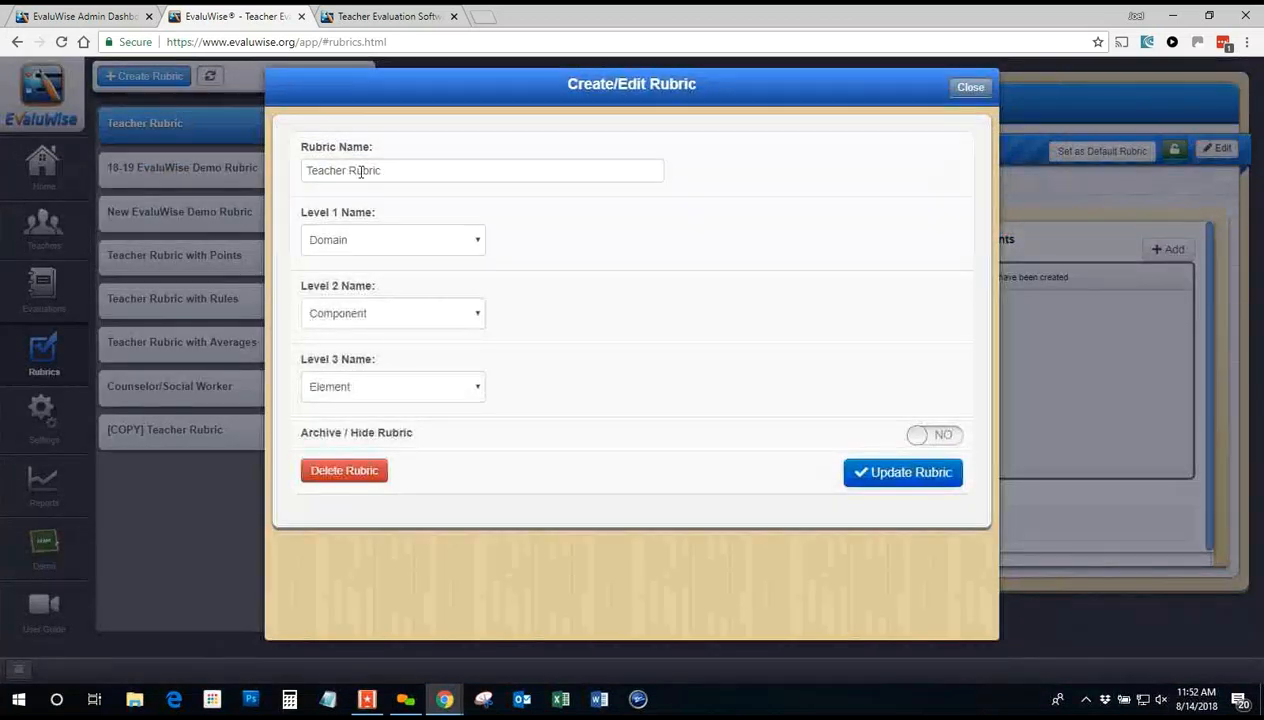
type("Old")
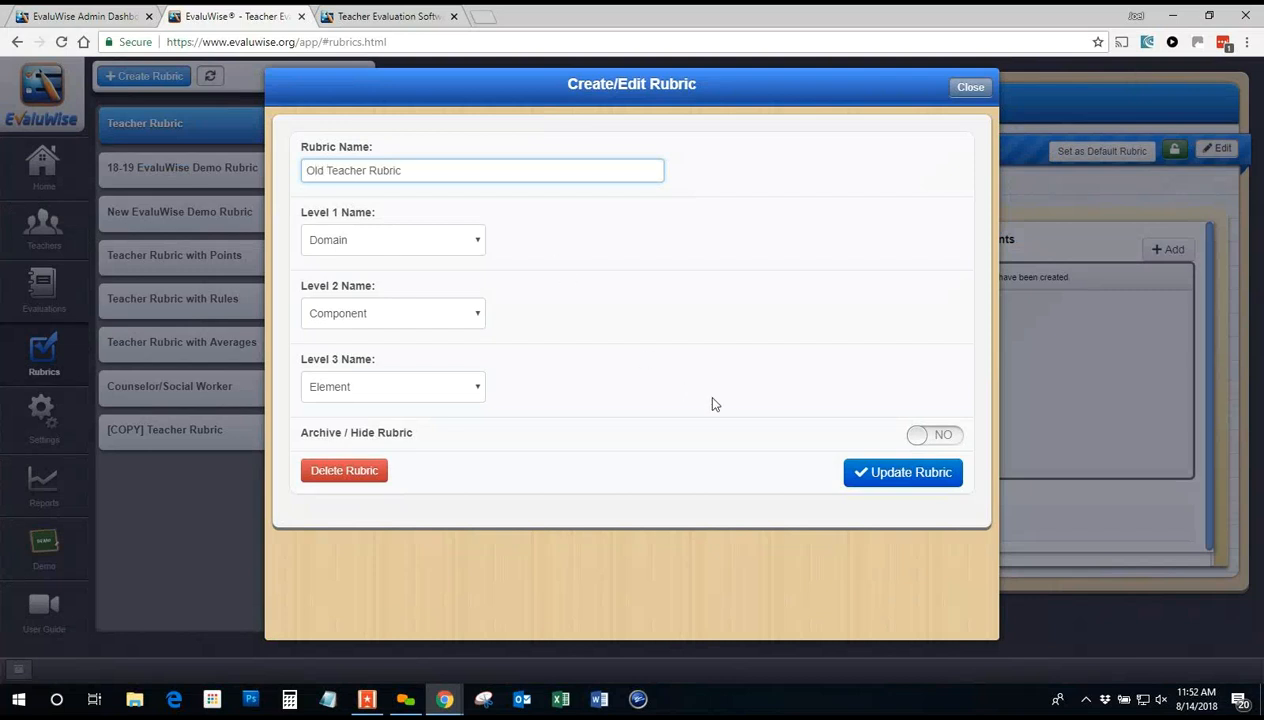
left_click(915, 472)
Step: View the outline of the copied Teacher Rubric and return to Old Teacher Rubric
left_click(174, 436)
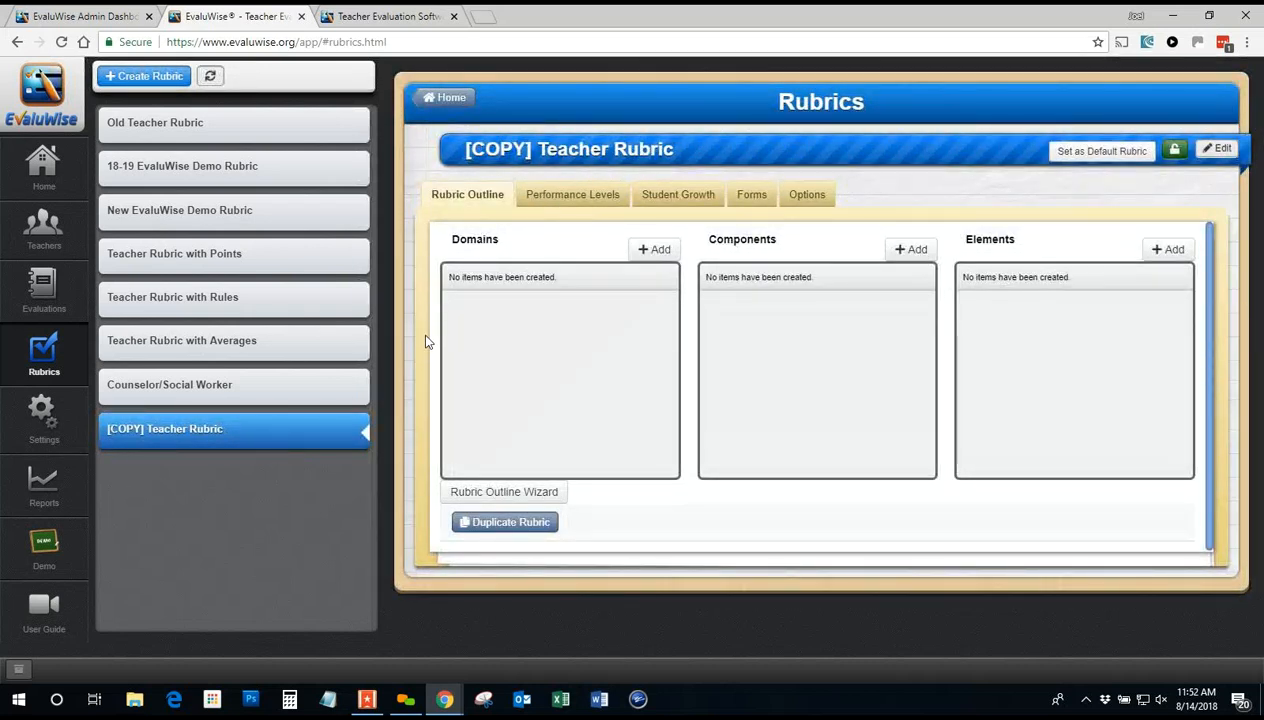
left_click(237, 125)
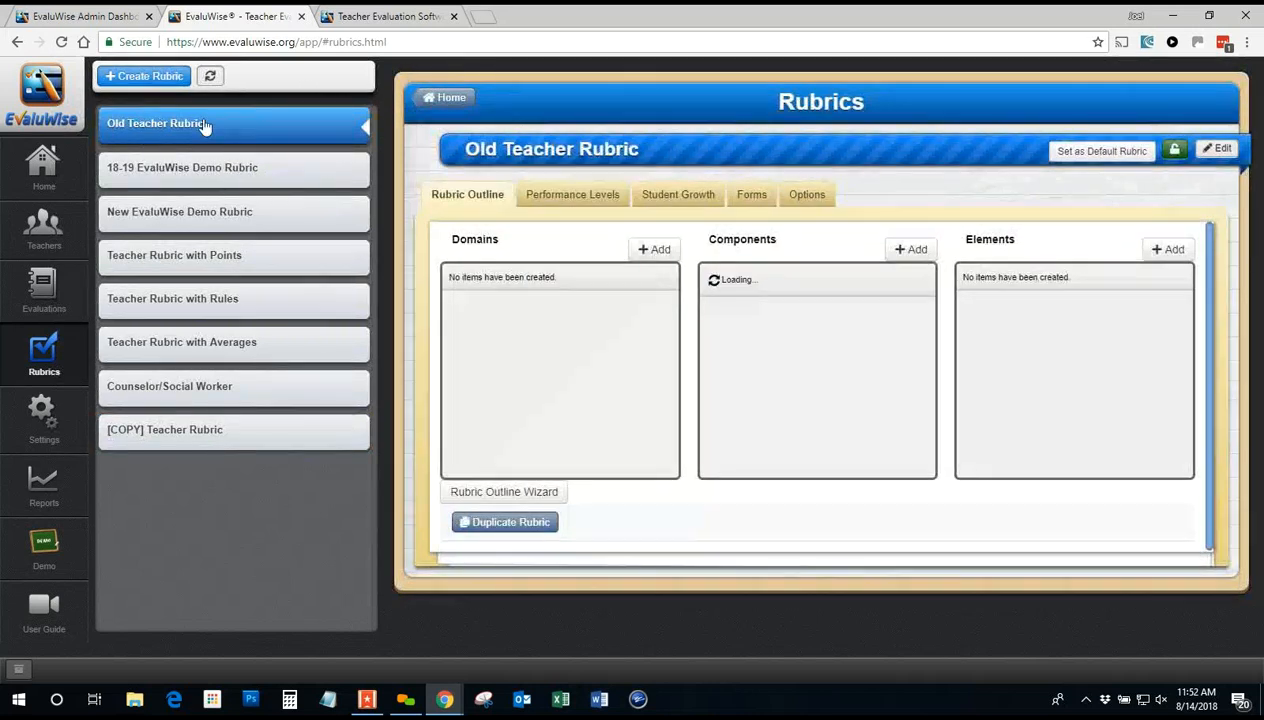
Step: Archive Old Teacher Rubric in its rubric settings and update it
left_click(1219, 150)
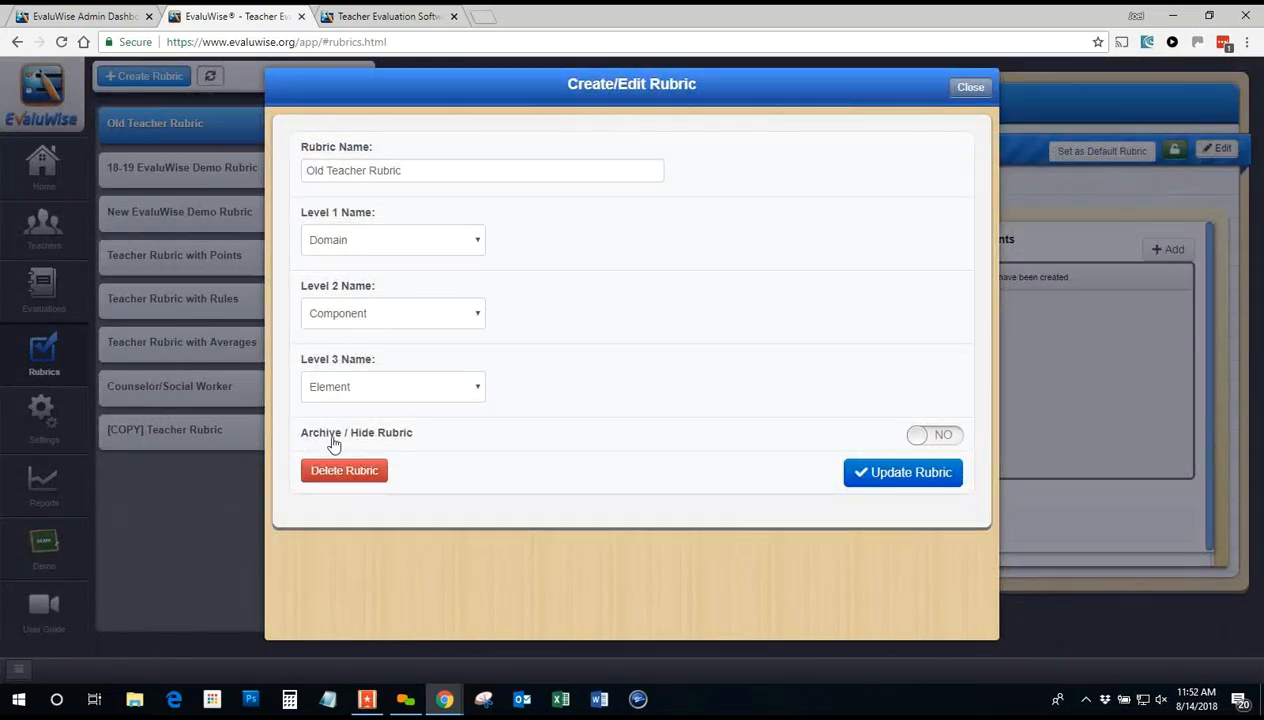
left_click(915, 437)
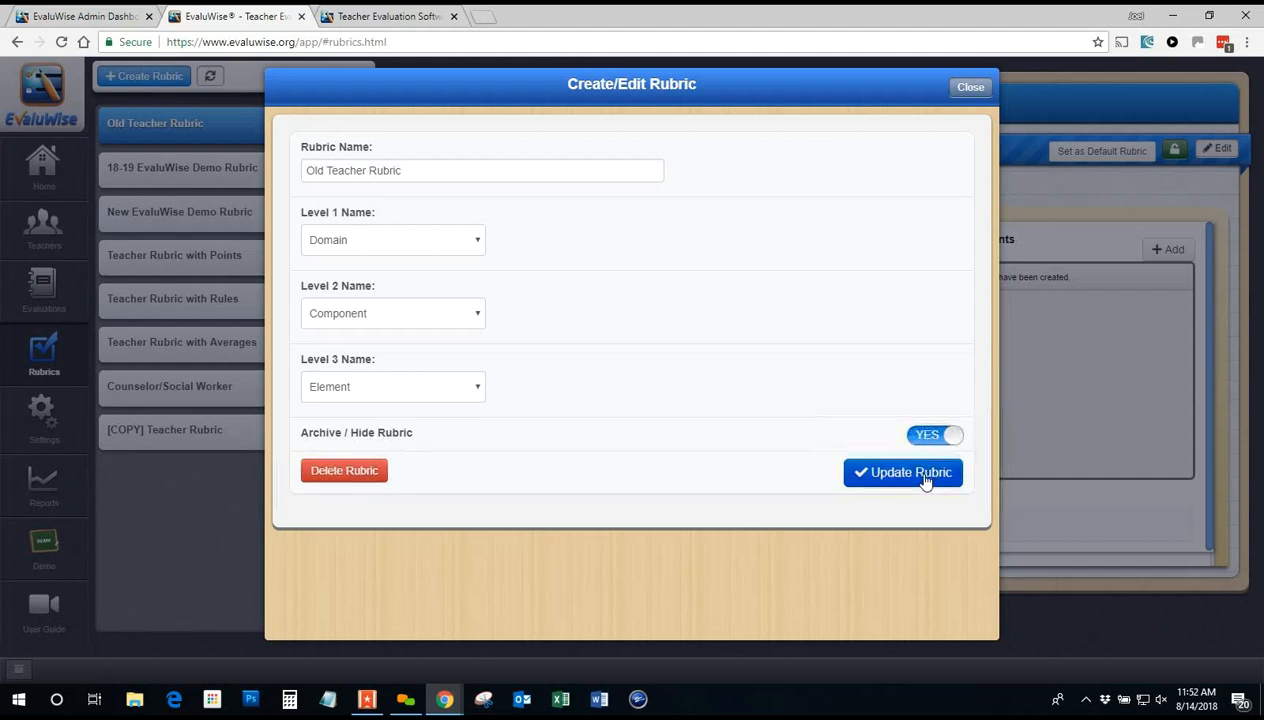
left_click(877, 477)
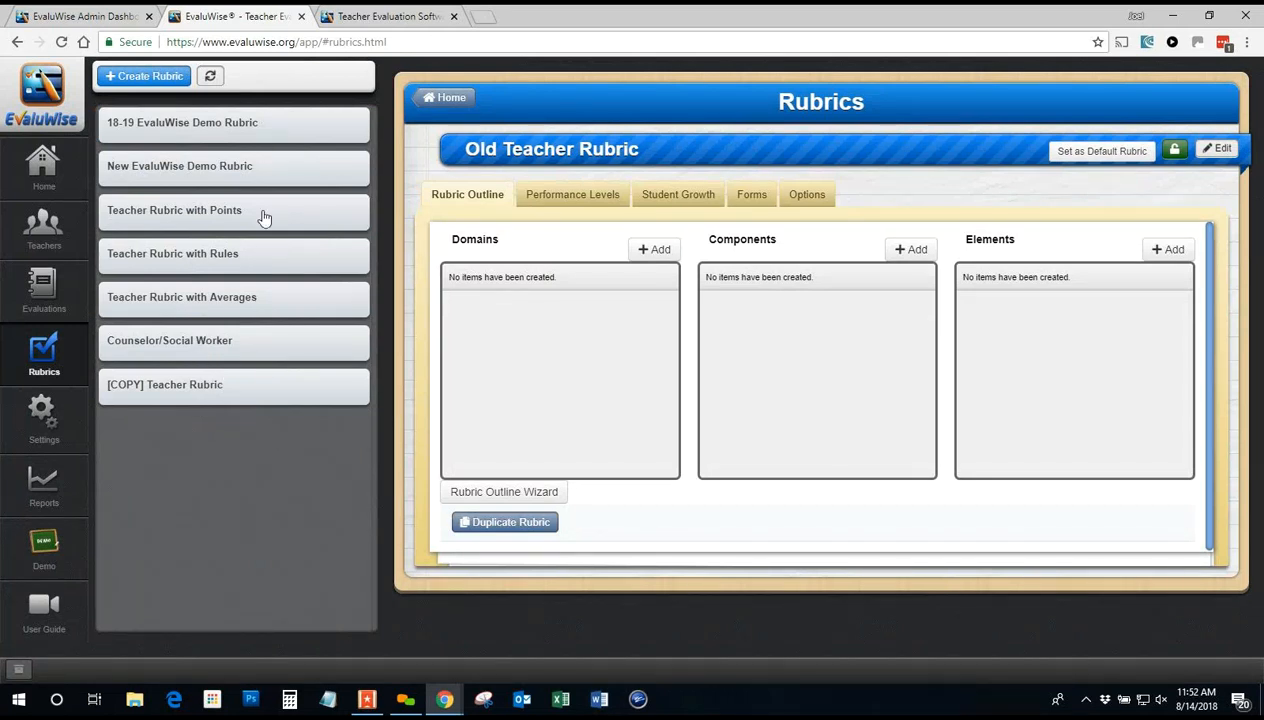
Step: Show the archived rubrics, unarchive Old Teacher Rubric and rename it Teacher Rubric
left_click(18, 669)
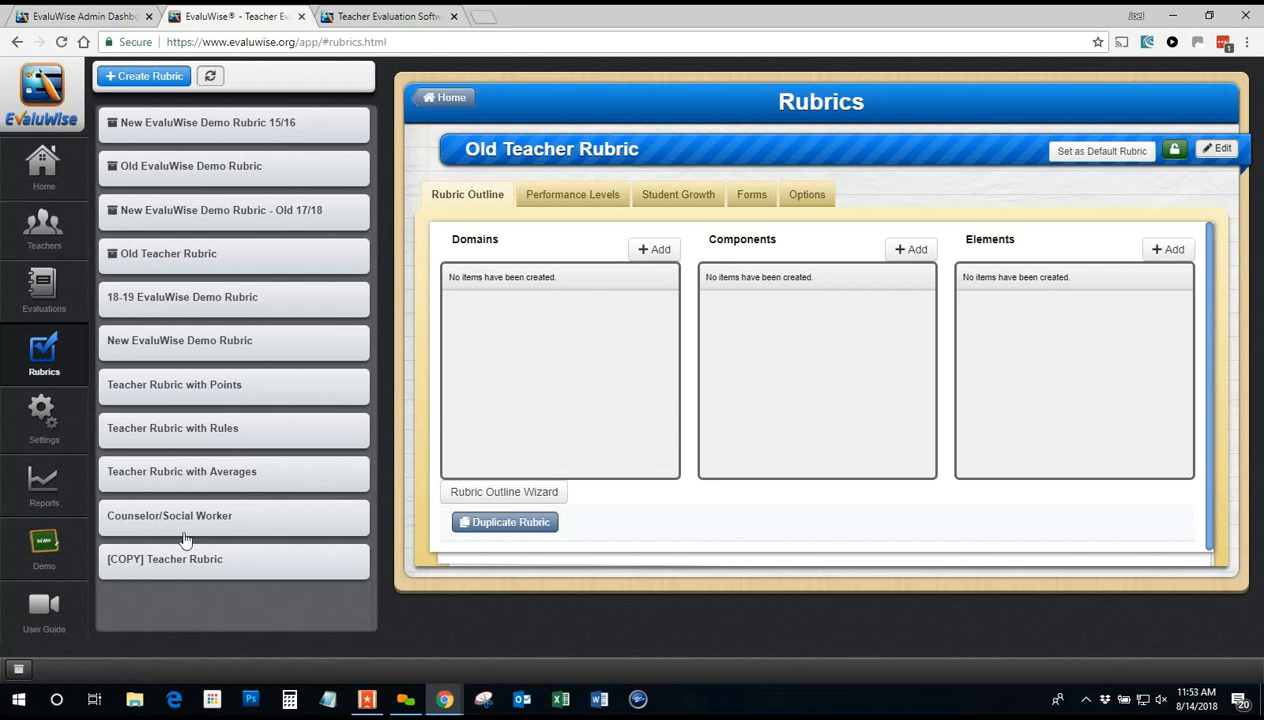
left_click(200, 256)
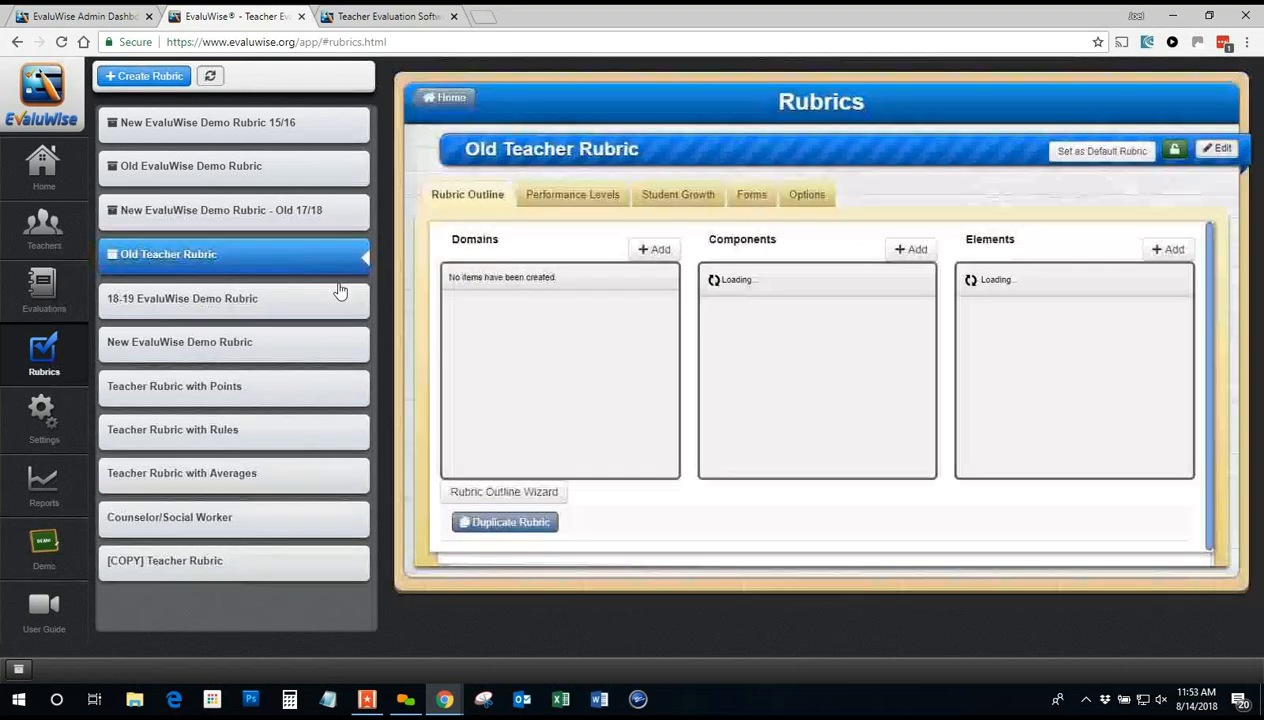
left_click(1212, 150)
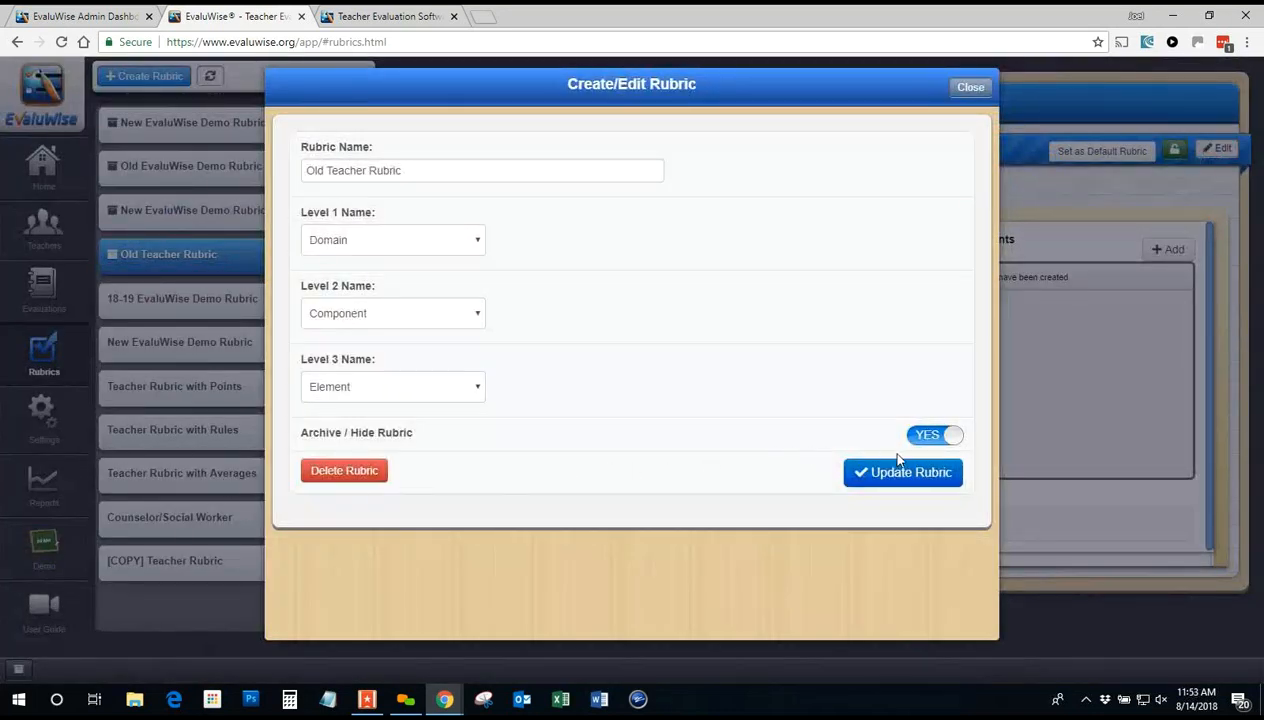
left_click(930, 434)
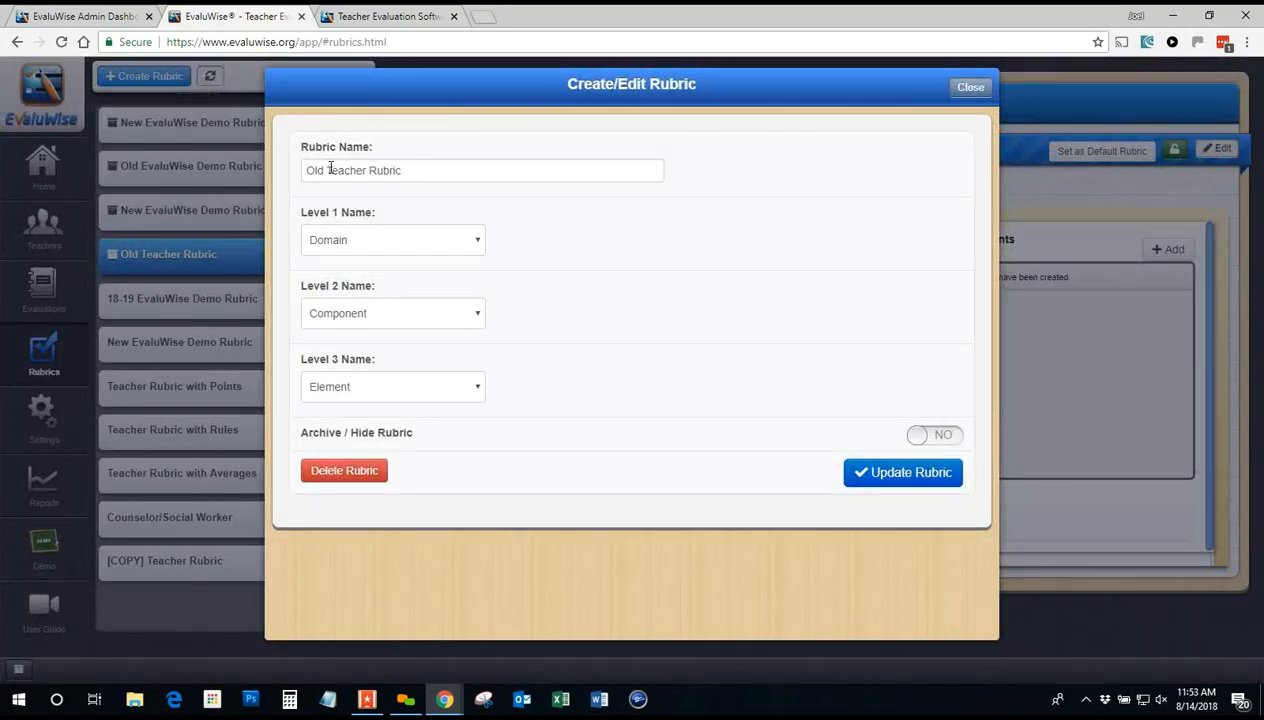
left_click_drag(326, 170, 267, 177)
key("BackSpace")
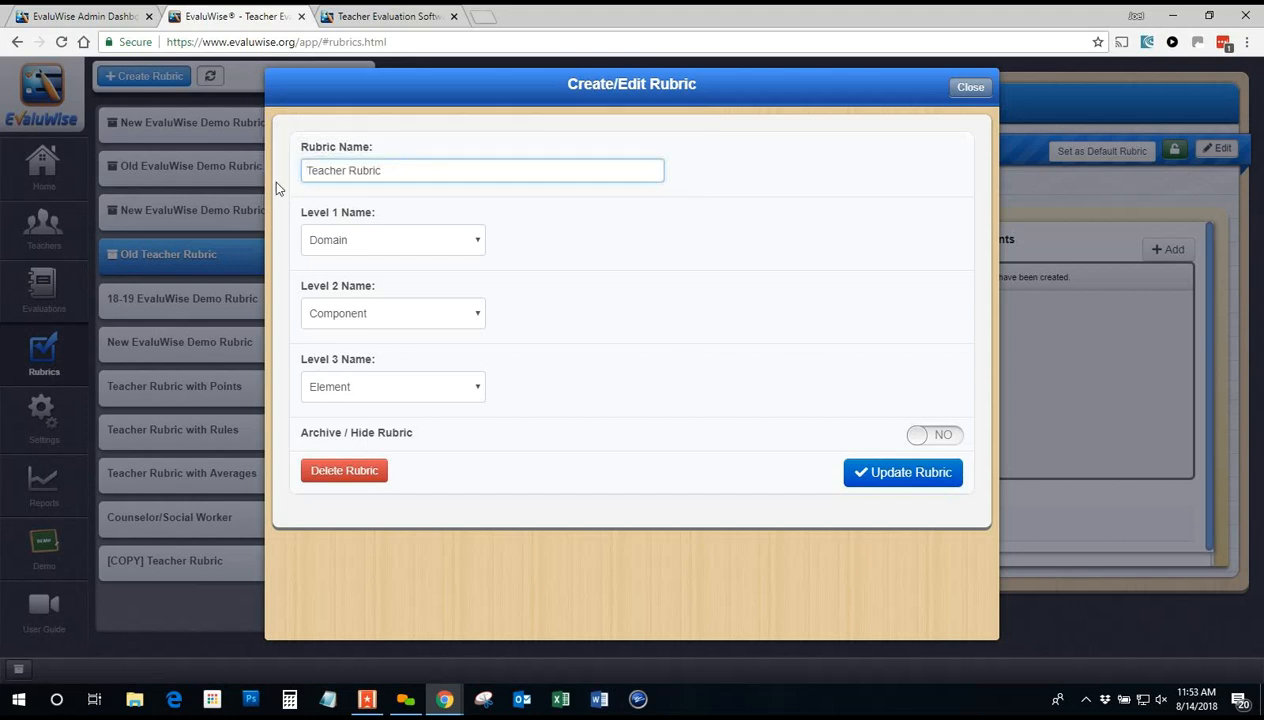
left_click(889, 473)
Step: Delete the [COPY] Teacher Rubric and confirm the deletion
left_click(203, 566)
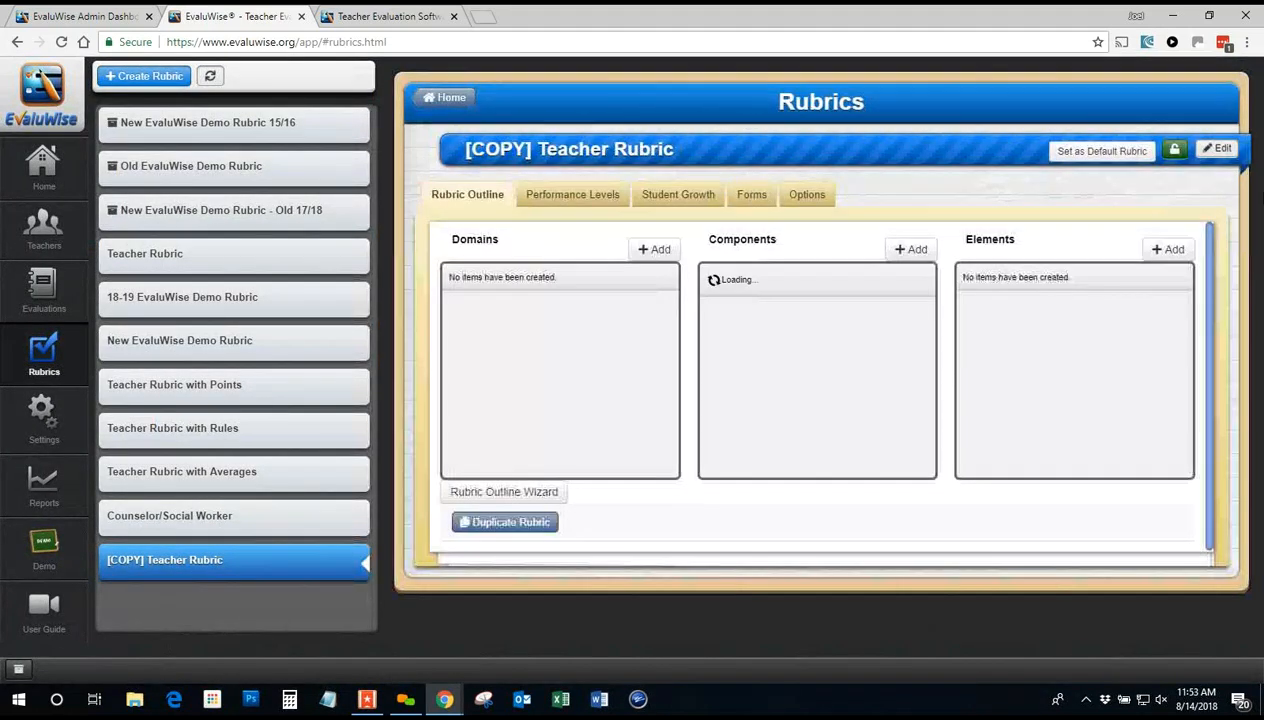
left_click(1232, 153)
left_click(356, 473)
left_click(627, 344)
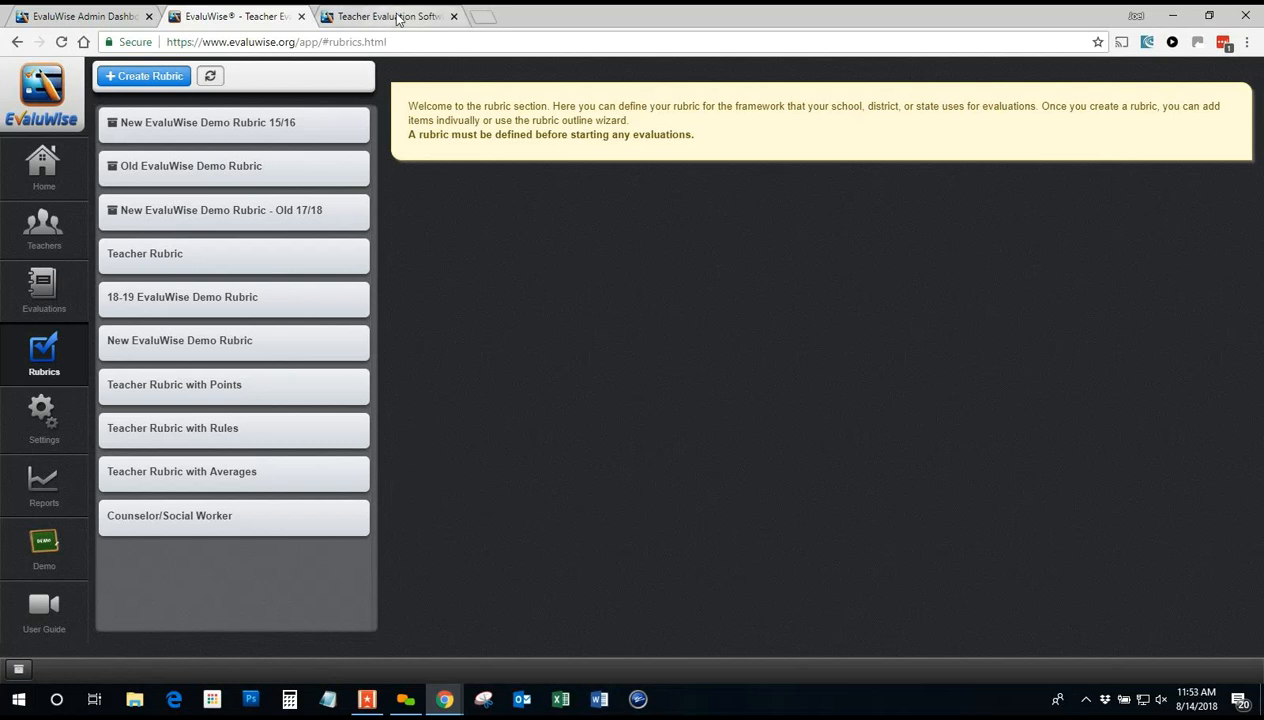
Step: Look at the User Guide options on the public EvaluWise website and return to the rubrics page
key("ctrl+Tab")
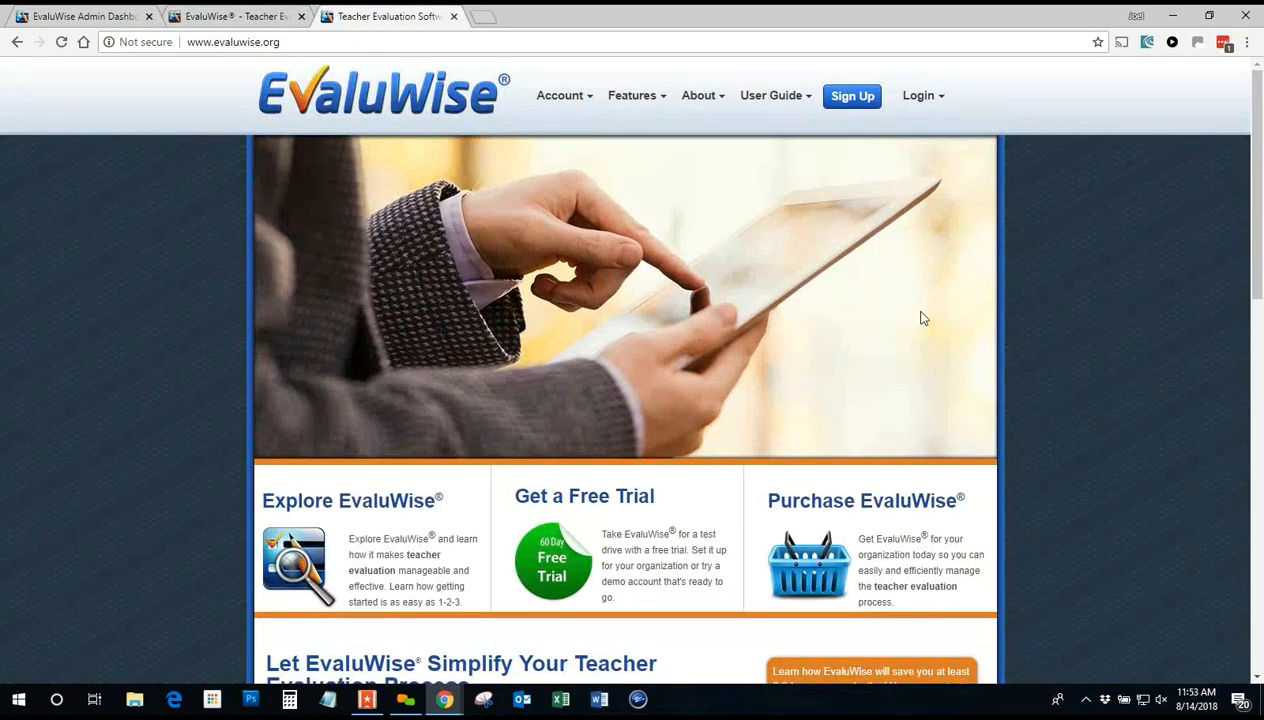
mouse_move(785, 98)
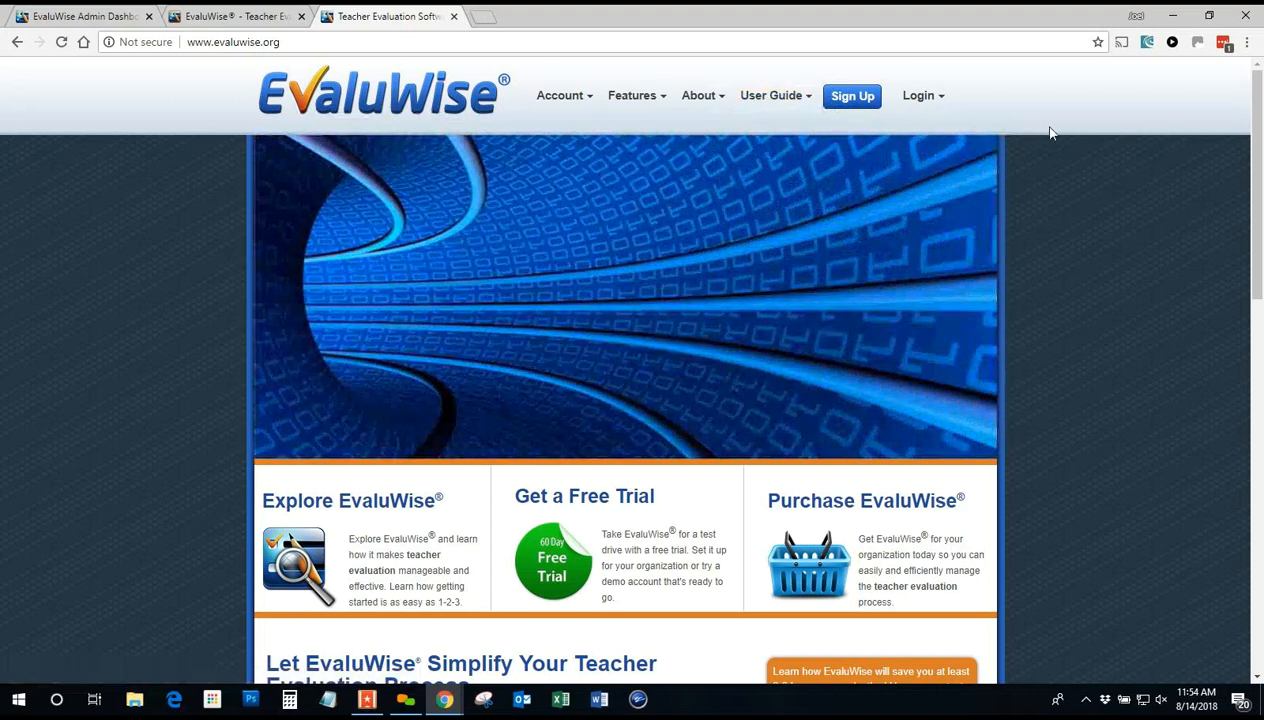
left_click(237, 22)
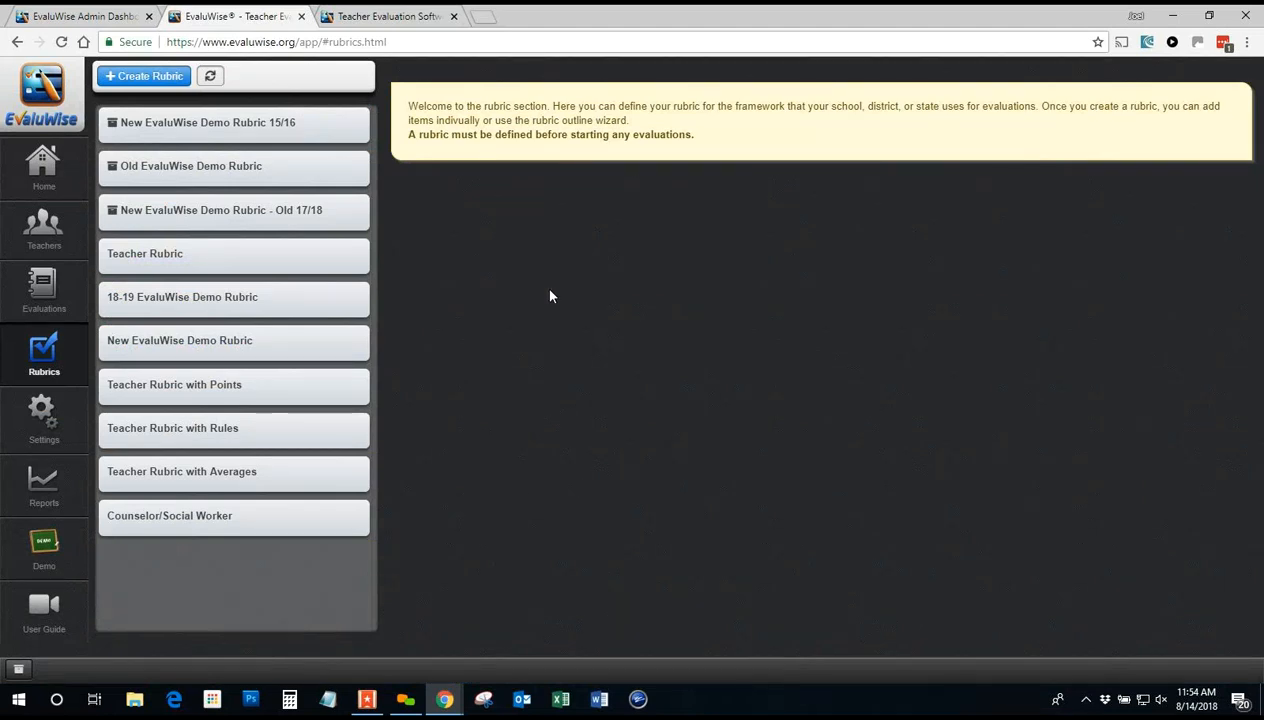
Step: Open the user guide's support videos from the Home screen, browse the Home Tab topics and close the window
left_click(43, 165)
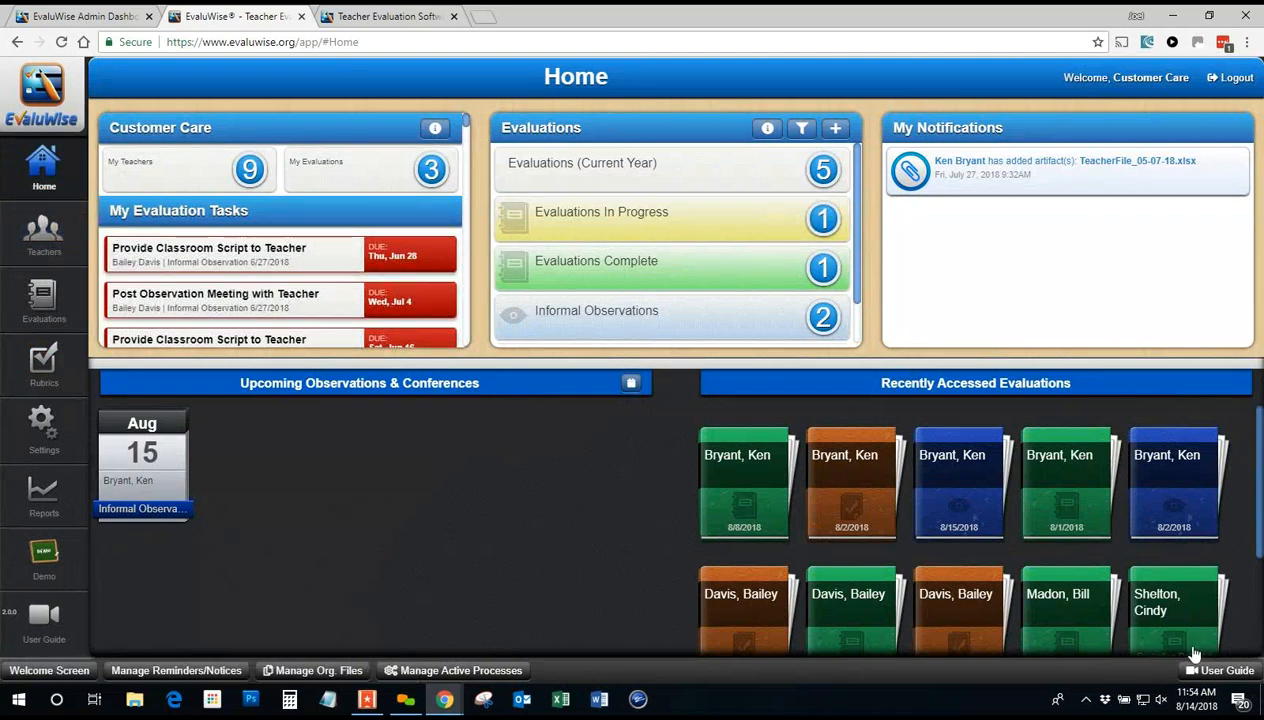
left_click(1234, 678)
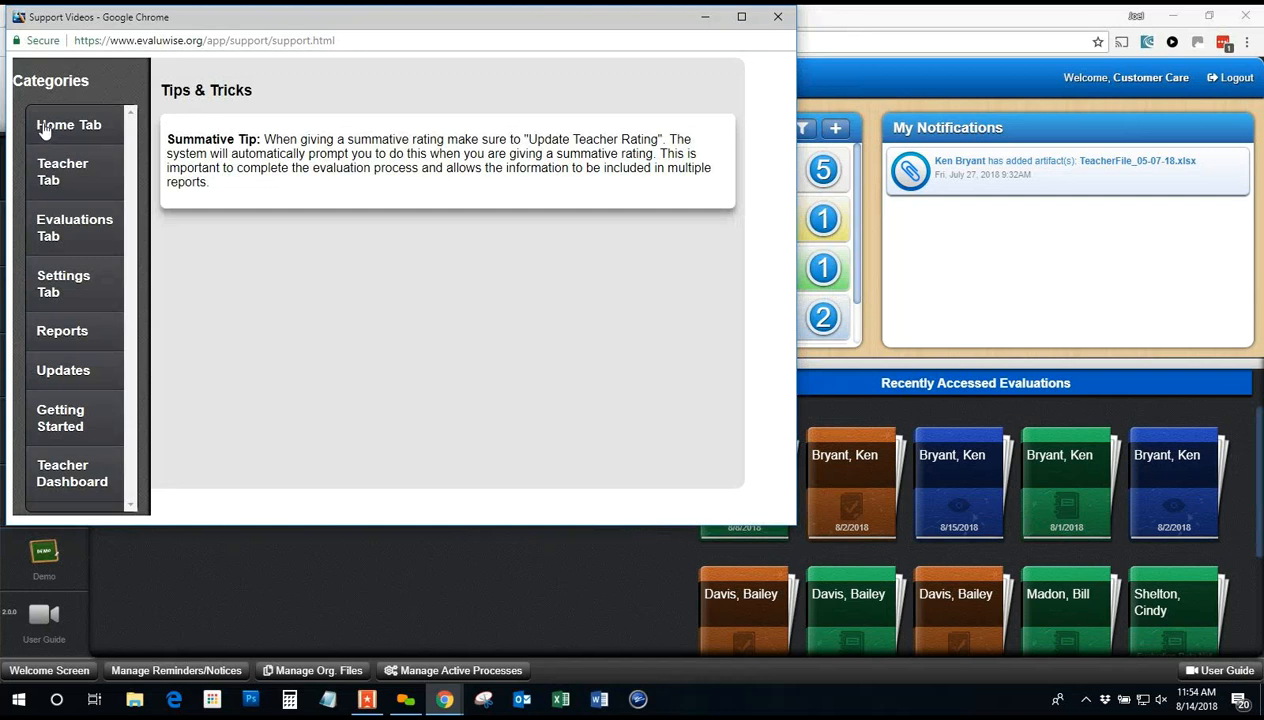
left_click(68, 128)
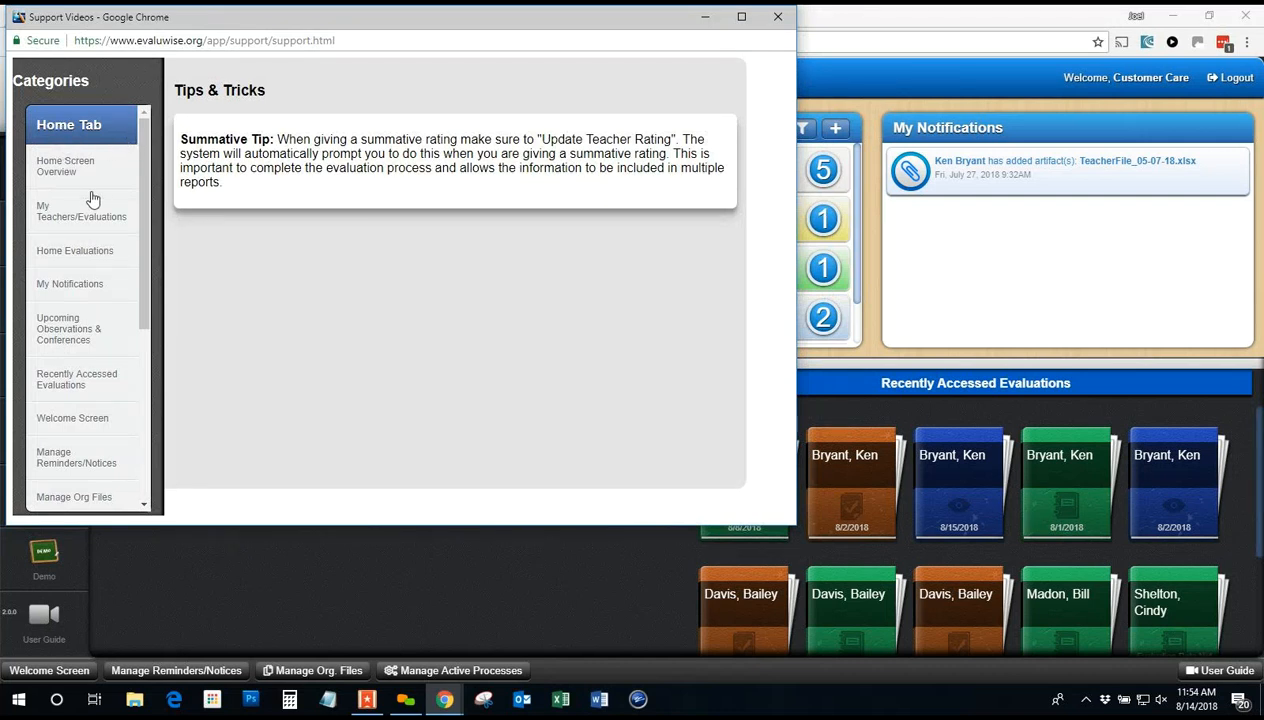
scroll(97, 330, "down", 3)
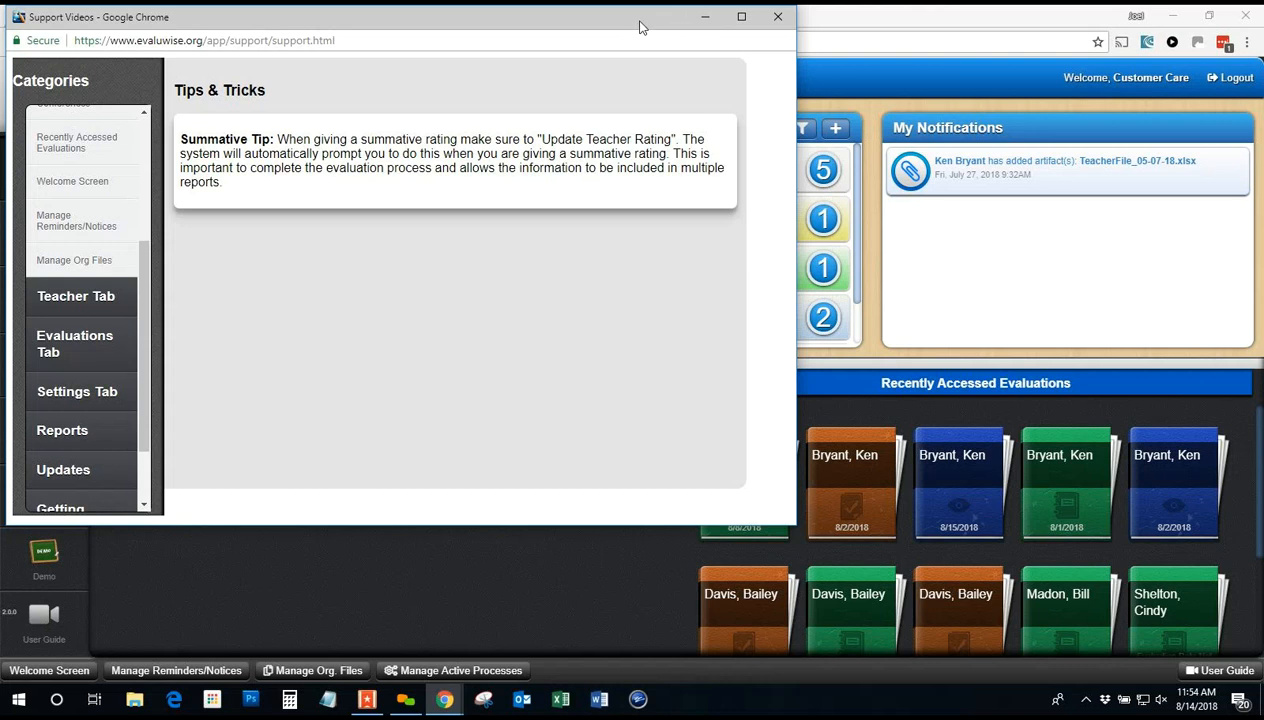
left_click(775, 20)
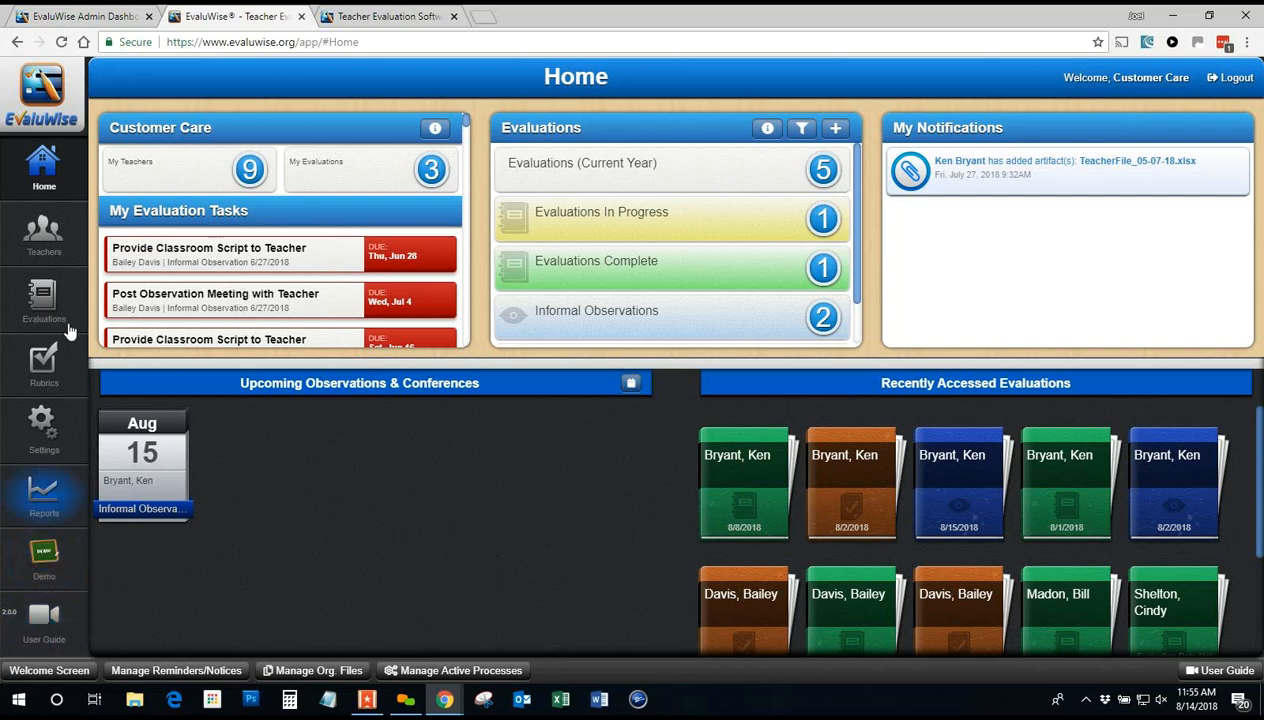
Step: Open the user guide from the Teachers page, read its summative tip and close it
left_click(42, 240)
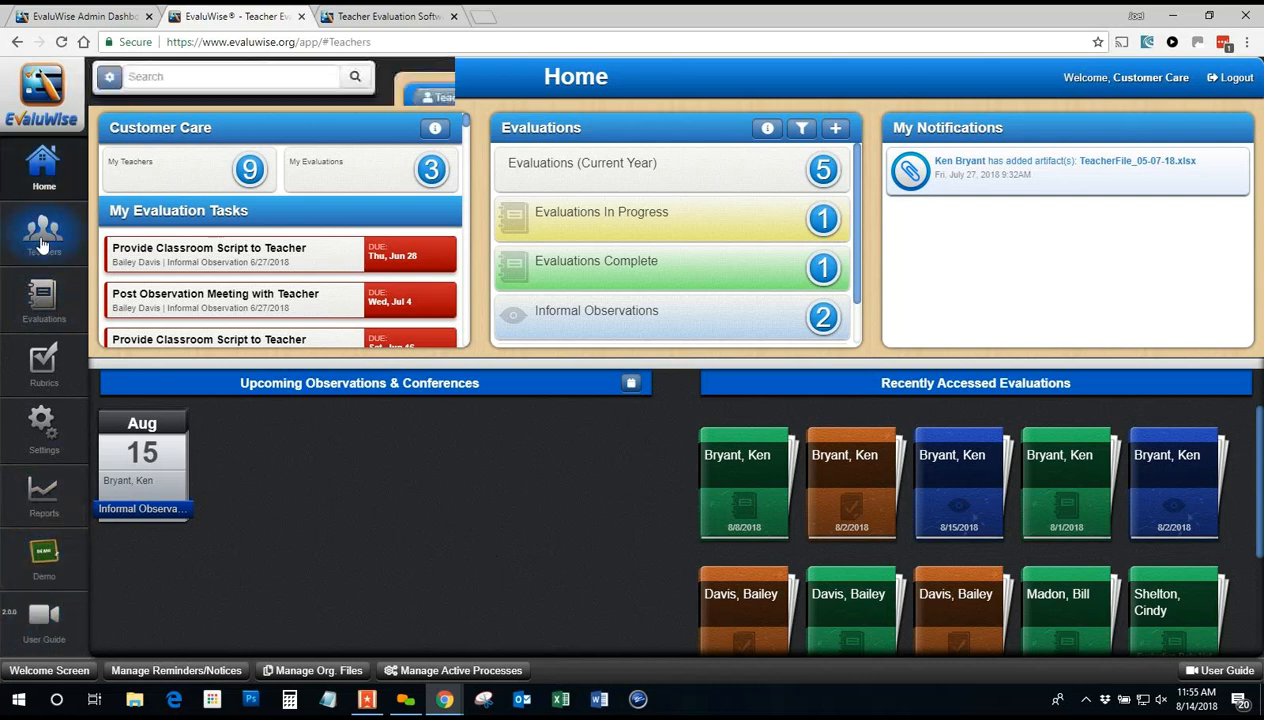
left_click(38, 618)
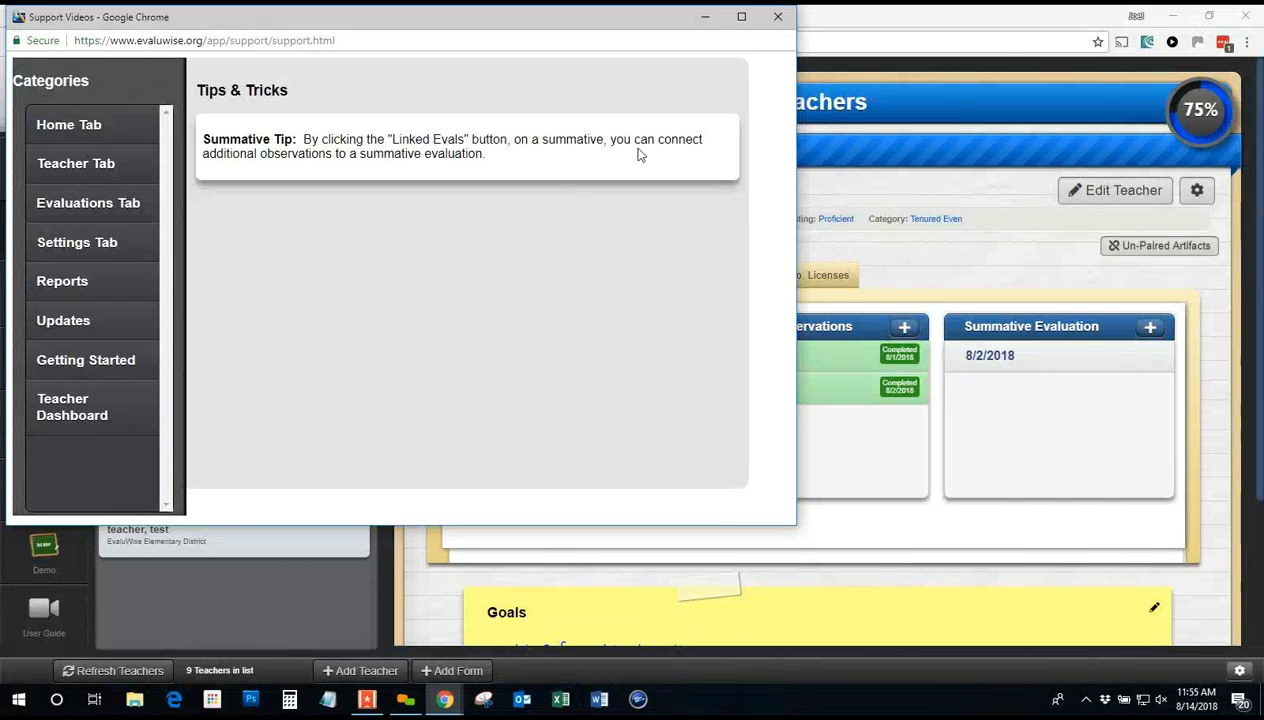
left_click(779, 18)
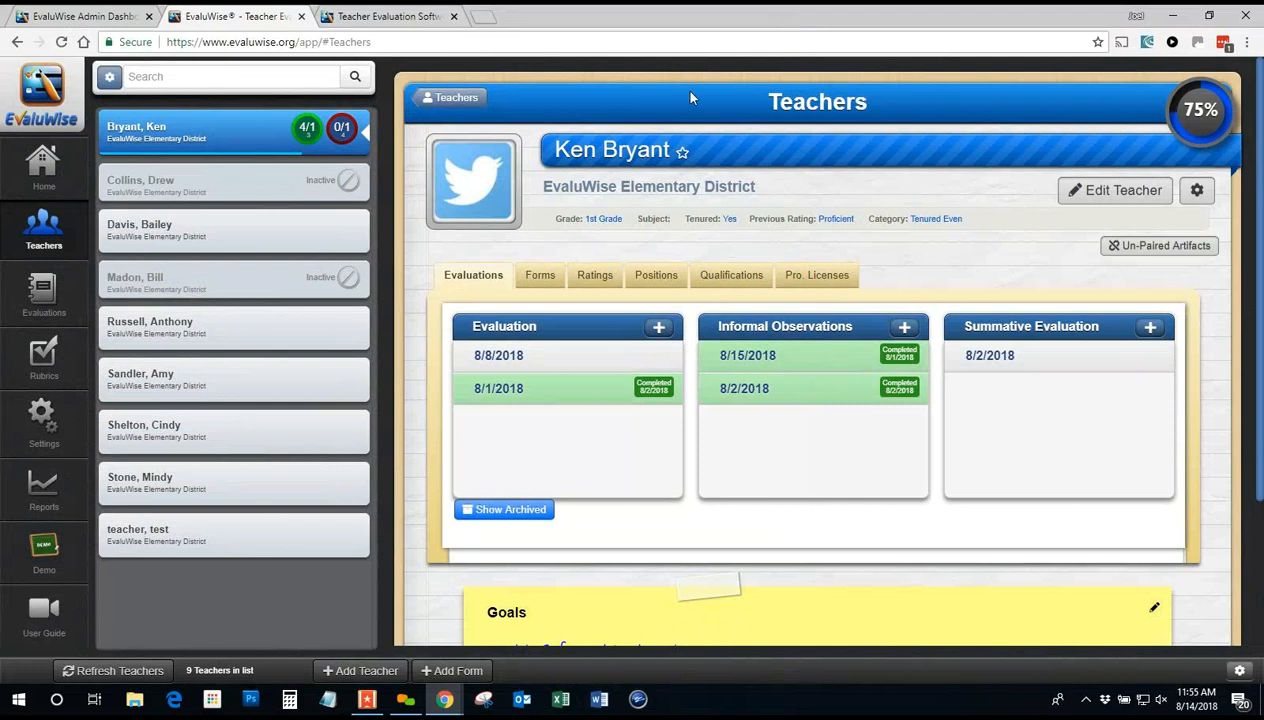
Step: Open the 8/8/18 evaluation, mark it complete and set it back to not complete
left_click(30, 299)
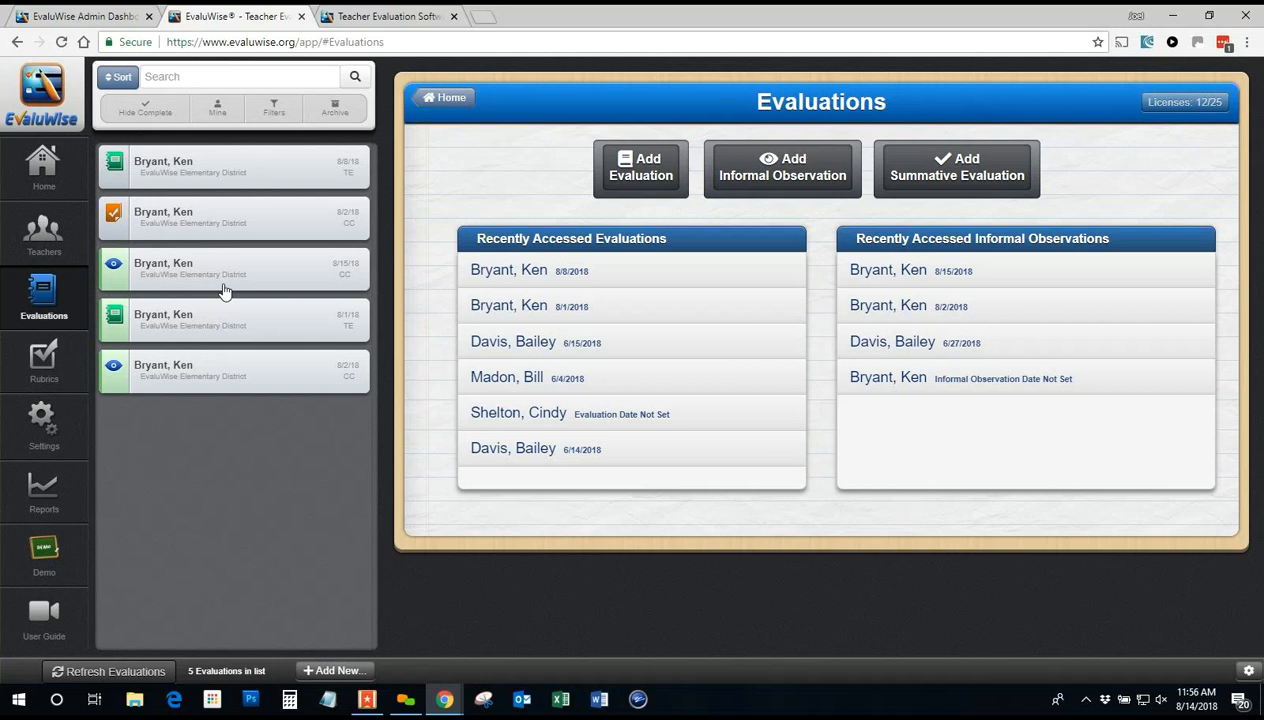
left_click(248, 173)
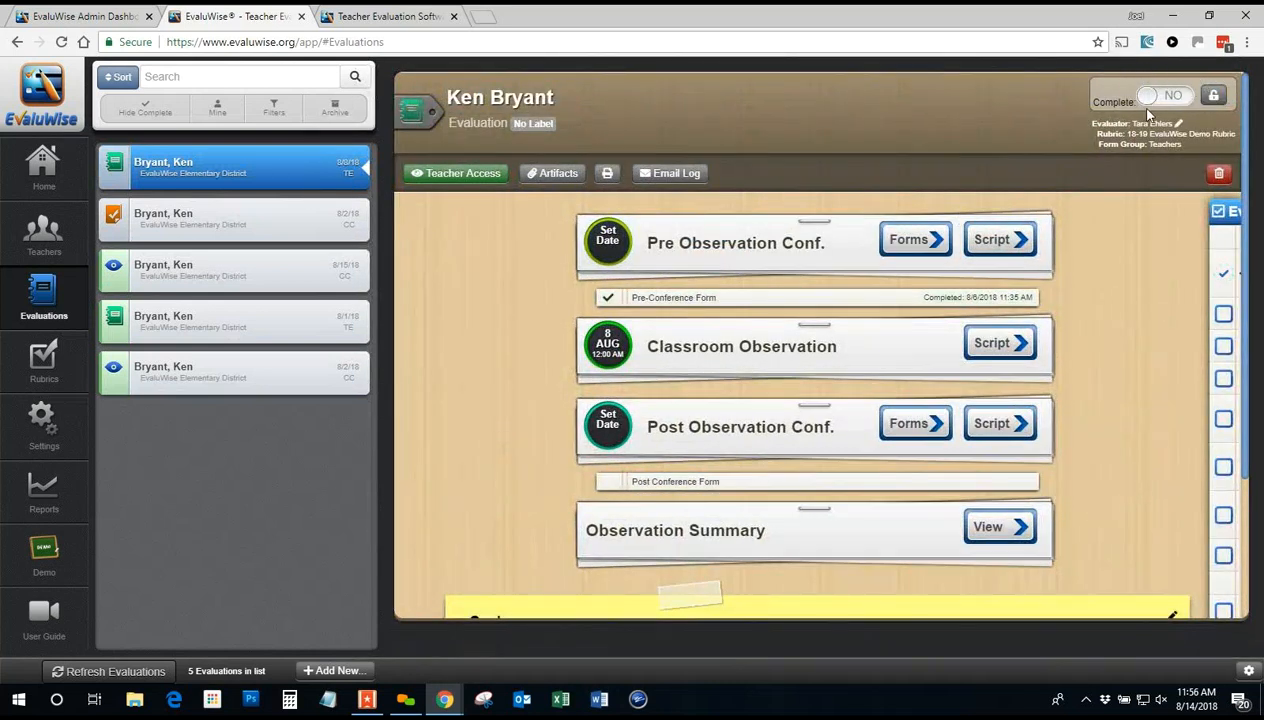
left_click(1145, 99)
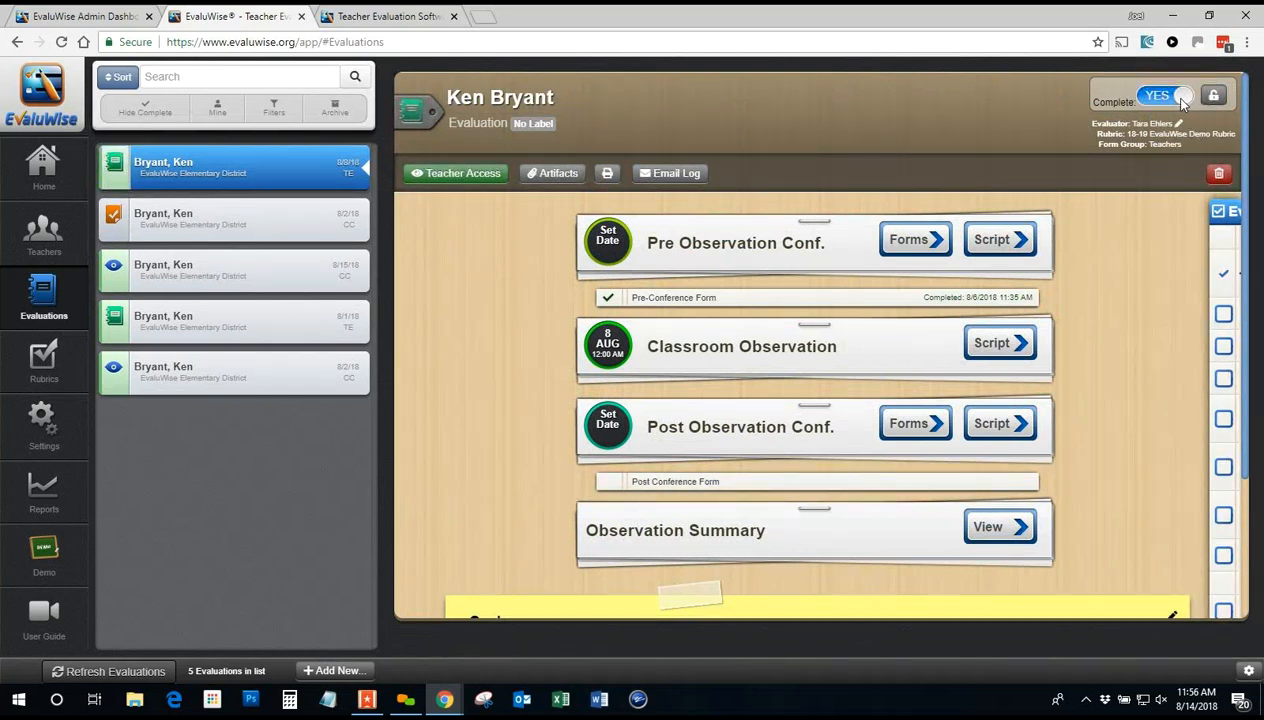
left_click(1141, 104)
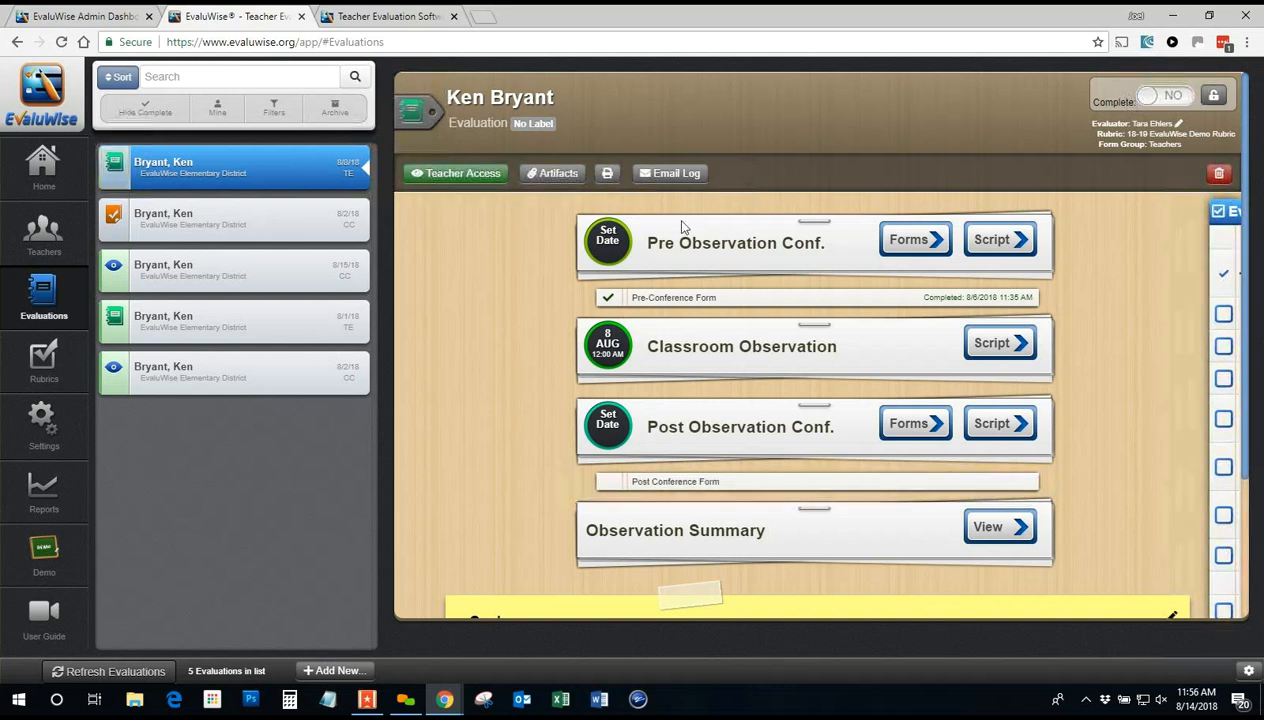
Step: View the 8/15/18 informal observation and the 8/2/18 summative evaluation, and return to the 8/8/18 evaluation
left_click(175, 287)
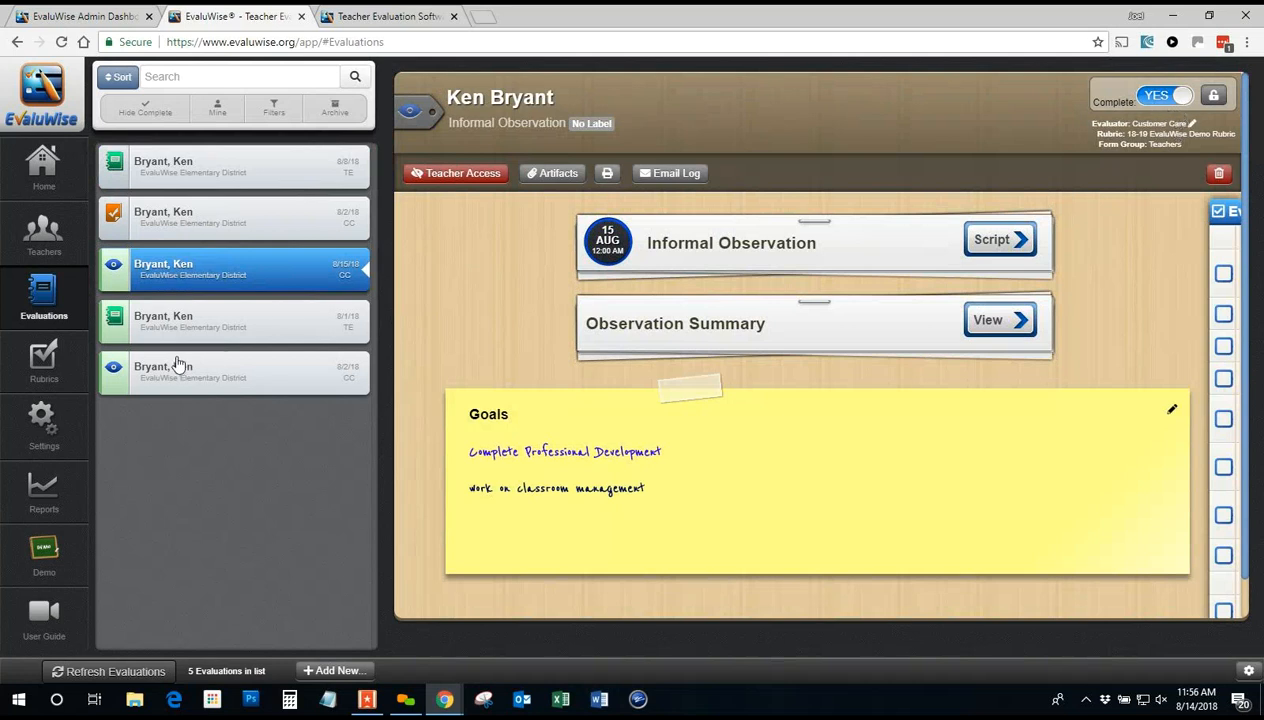
left_click(171, 229)
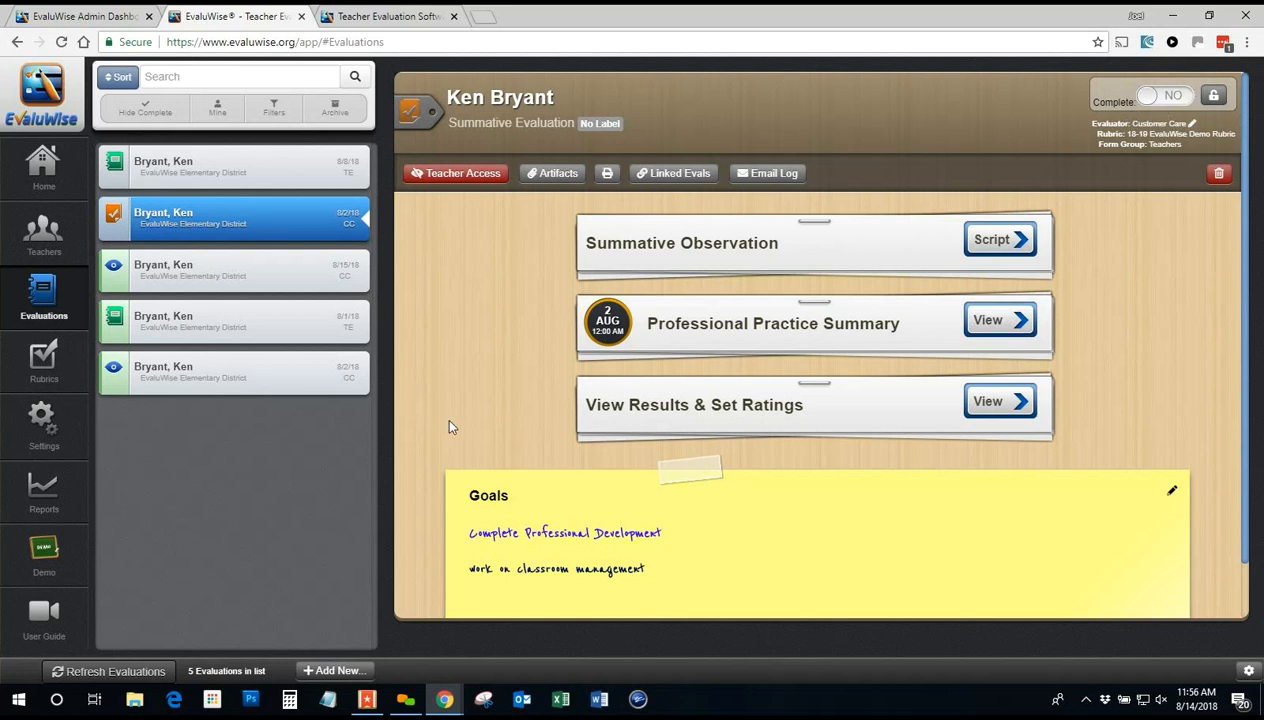
left_click(279, 180)
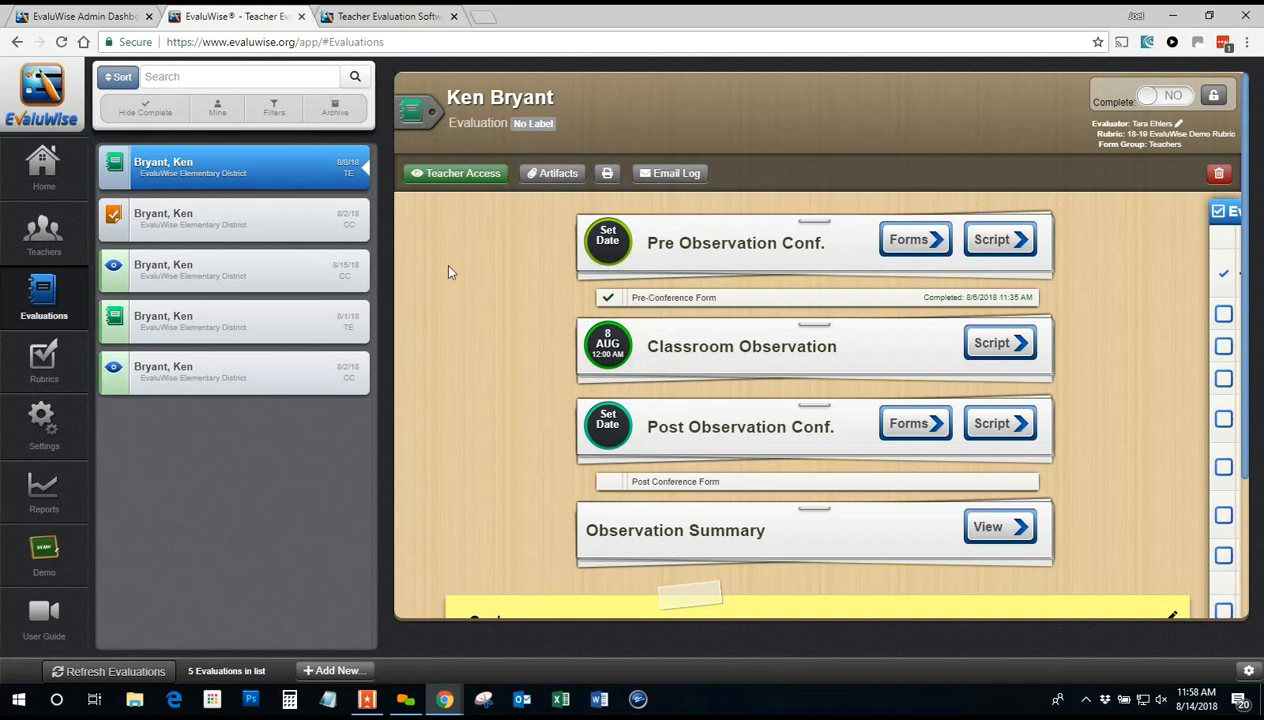
Step: Star the selected teacher on the Teachers page and show that teacher's independent forms
left_click(42, 165)
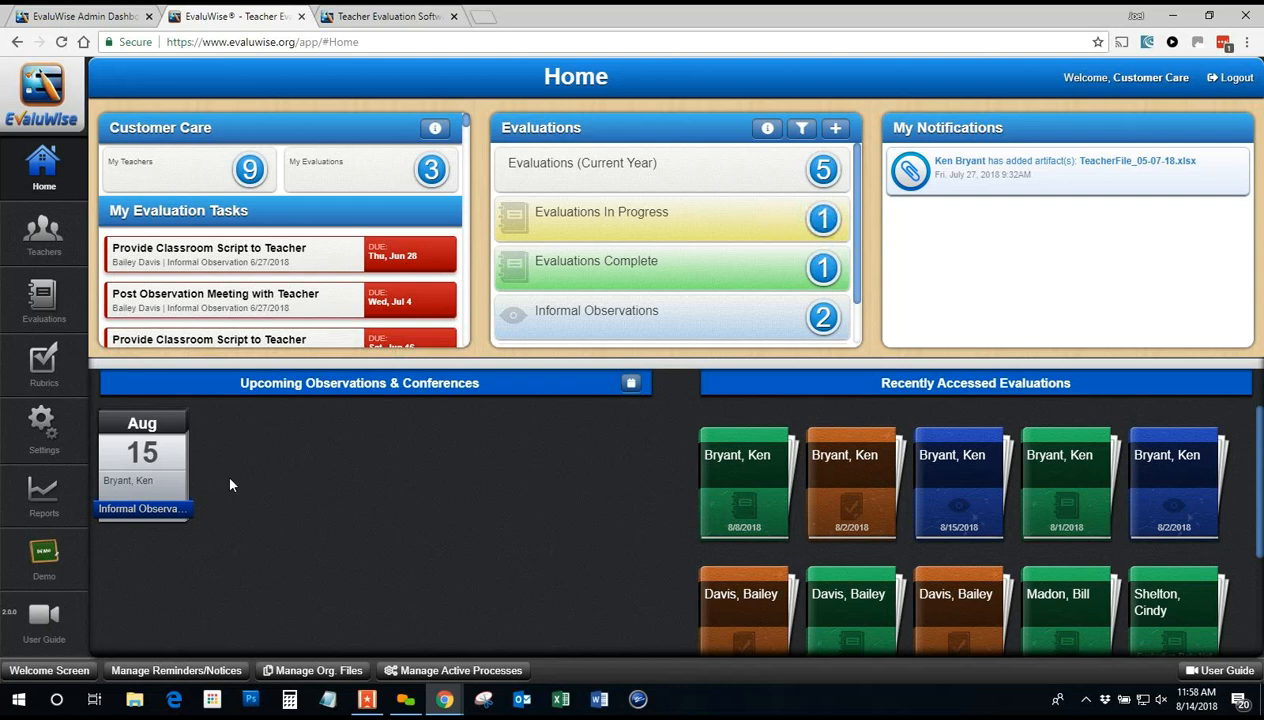
left_click(18, 238)
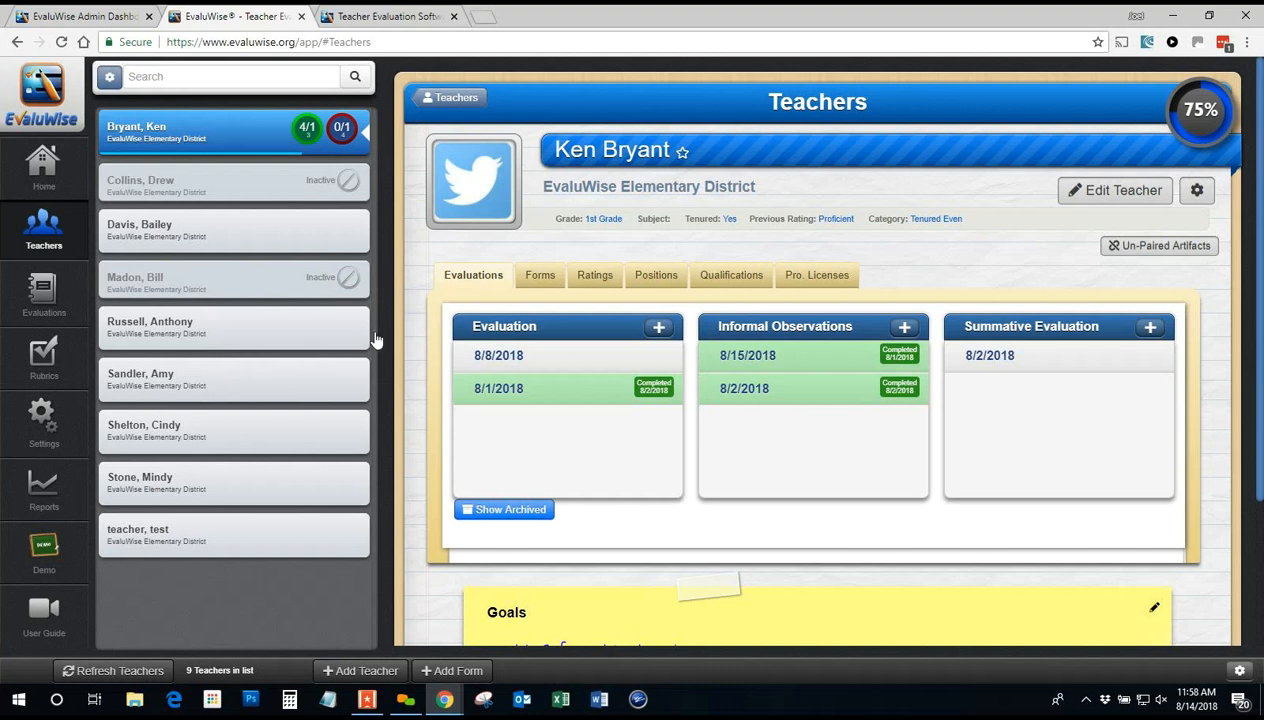
left_click(682, 152)
left_click(538, 274)
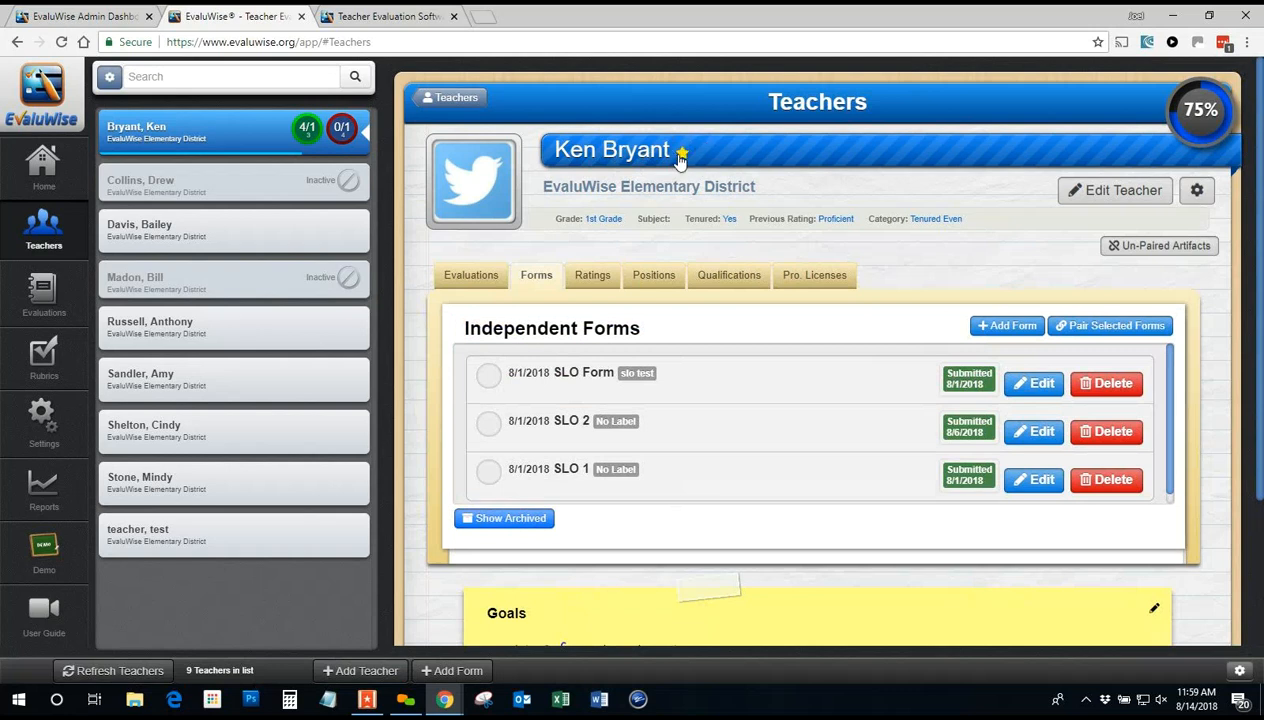
Step: Check the Home notifications, return to the starred teacher, and view and close the teacher's Tenured Process checklist and comments
left_click(43, 165)
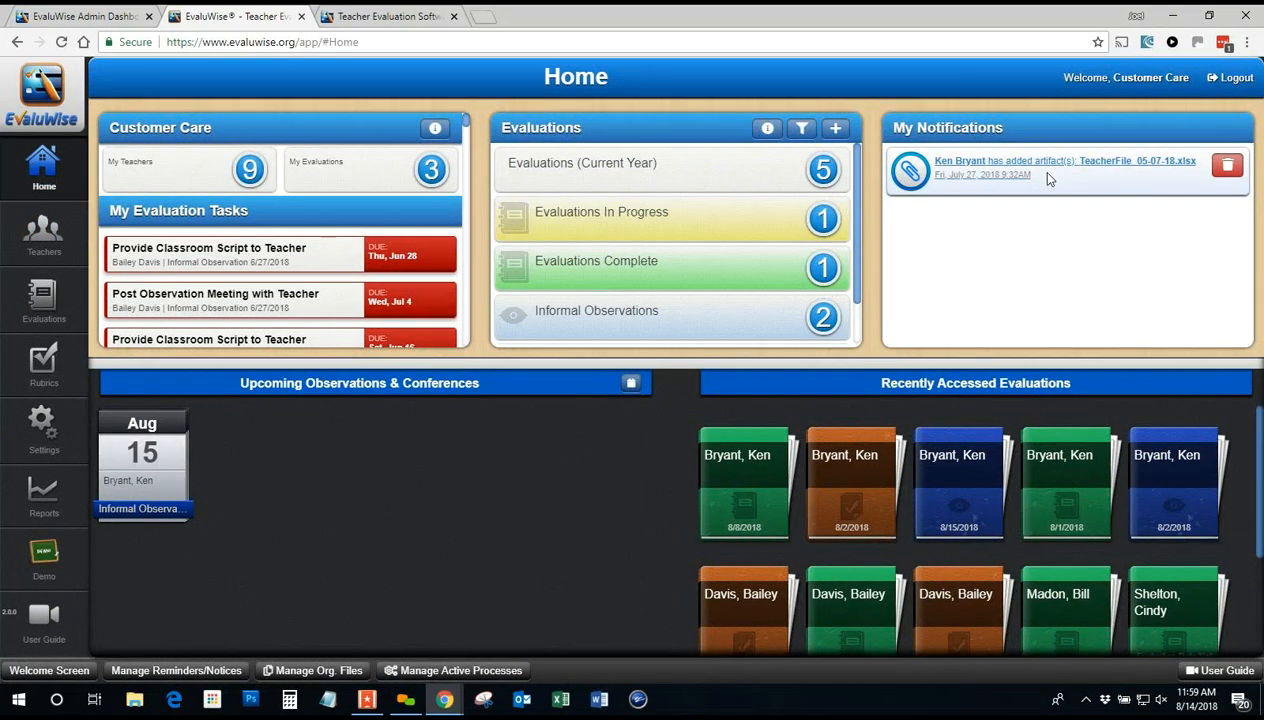
left_click(44, 230)
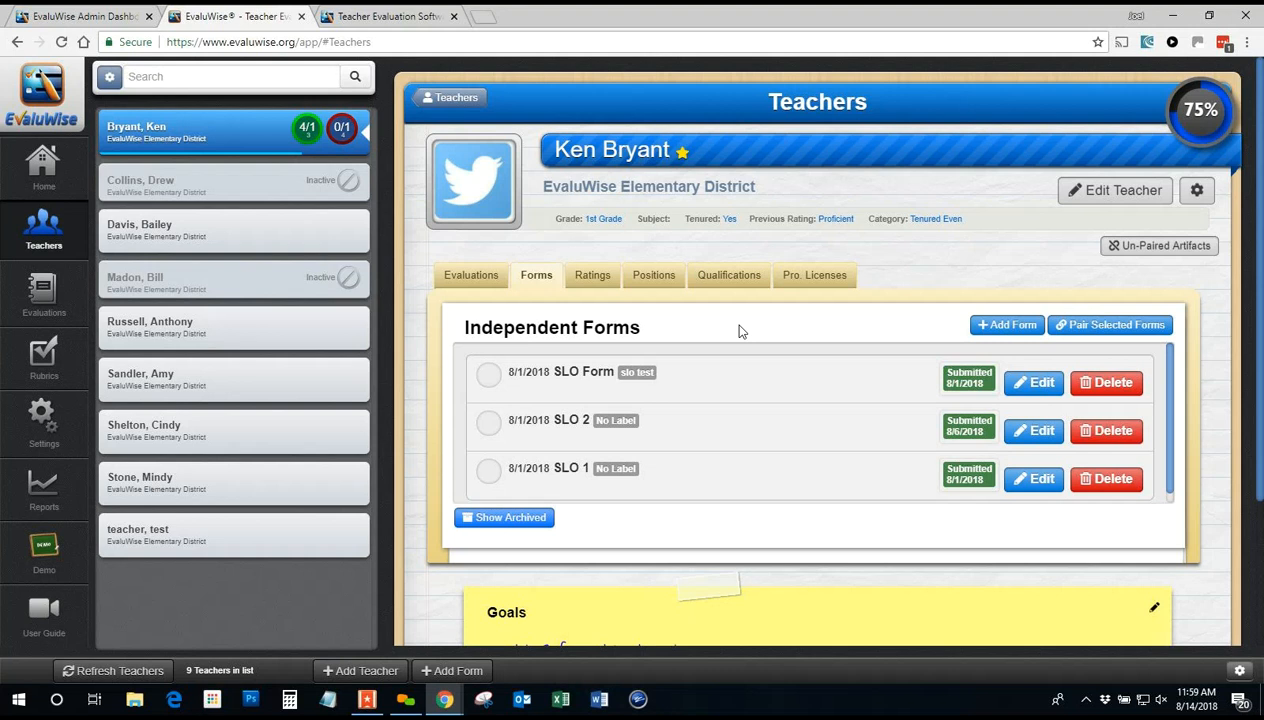
left_click(1189, 133)
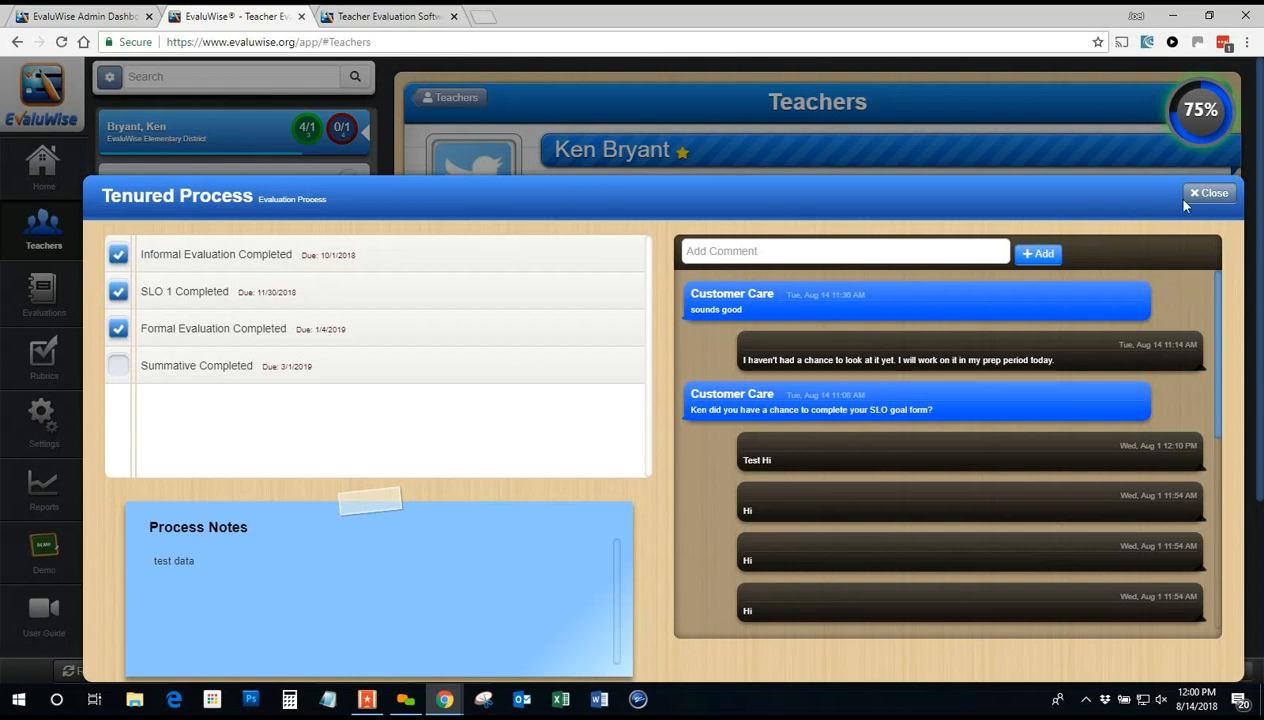
left_click(697, 173)
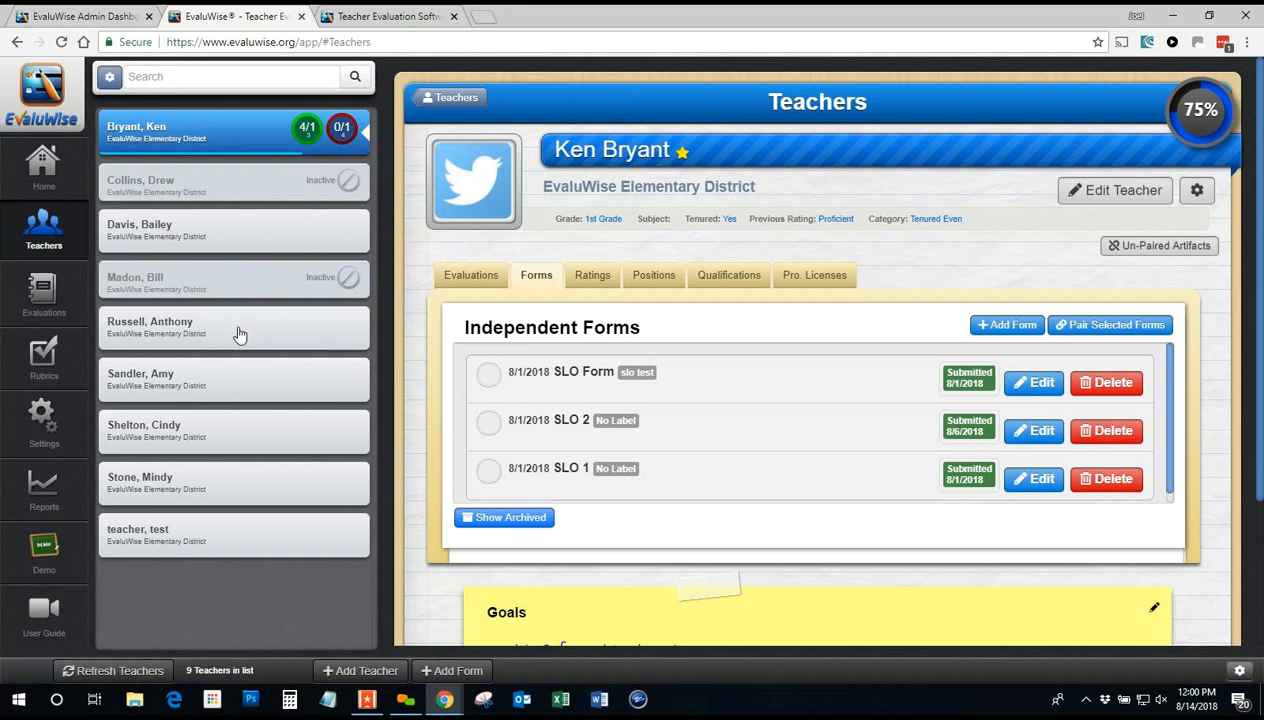
Step: Review the organization email notification options in the organization's settings, from Artifact Upload through Message Received, and close them
left_click(42, 418)
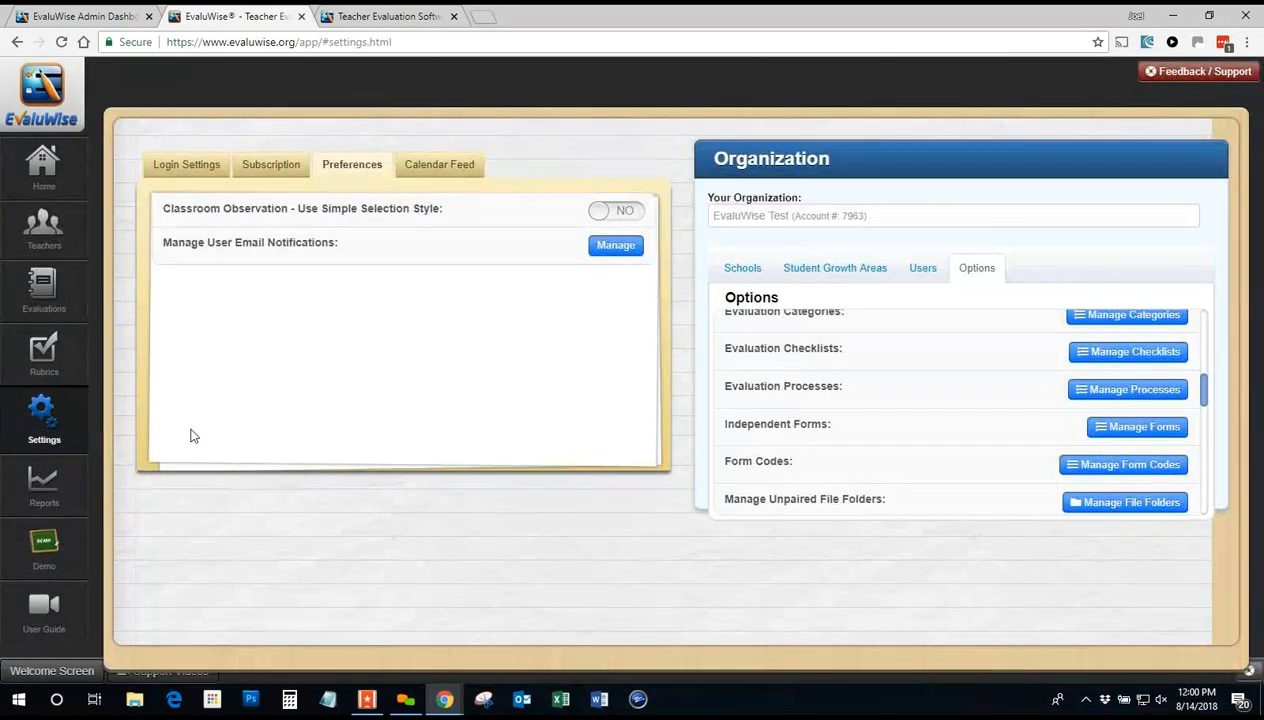
scroll(945, 432, "up", 3)
scroll(970, 425, "down", 2)
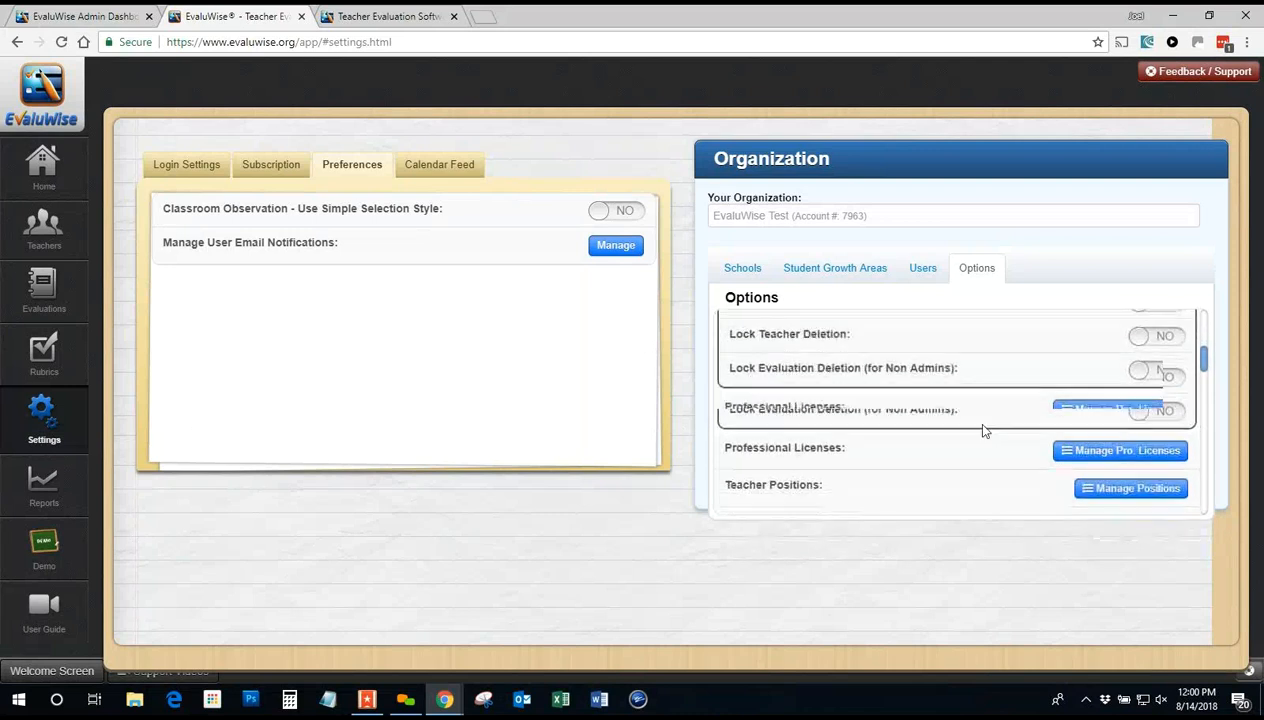
scroll(988, 425, "down", 5)
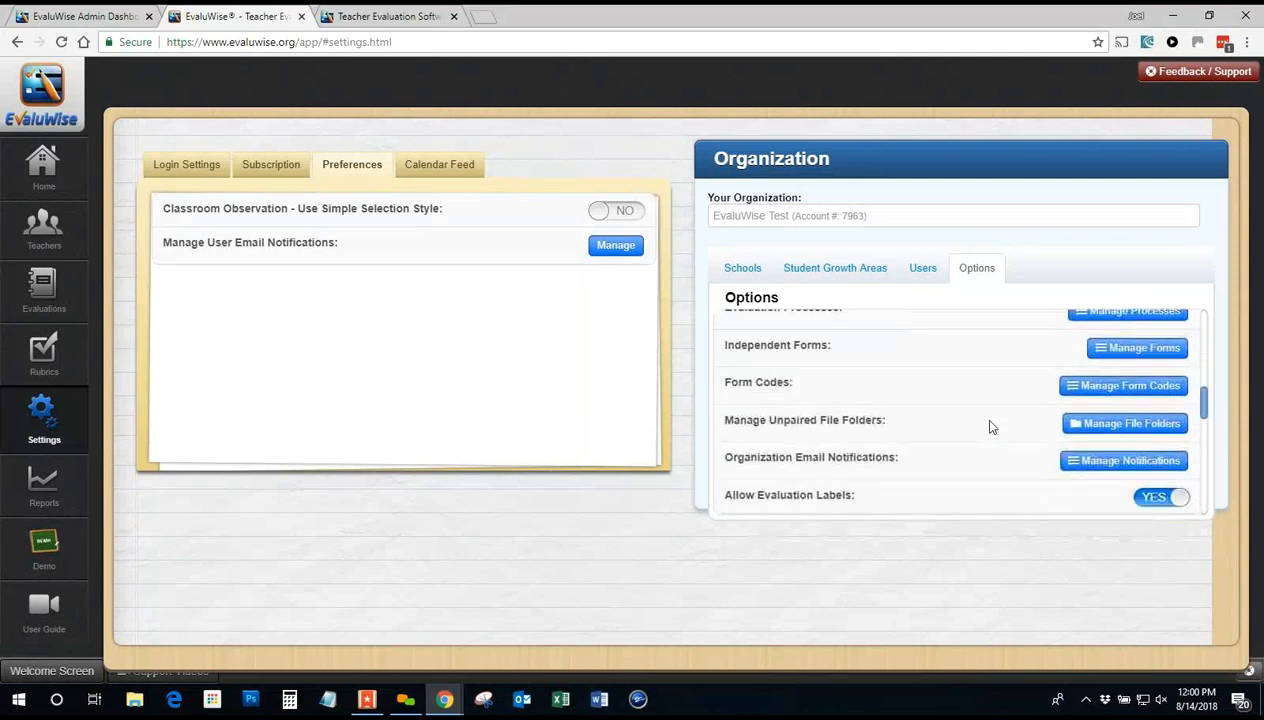
left_click(1122, 381)
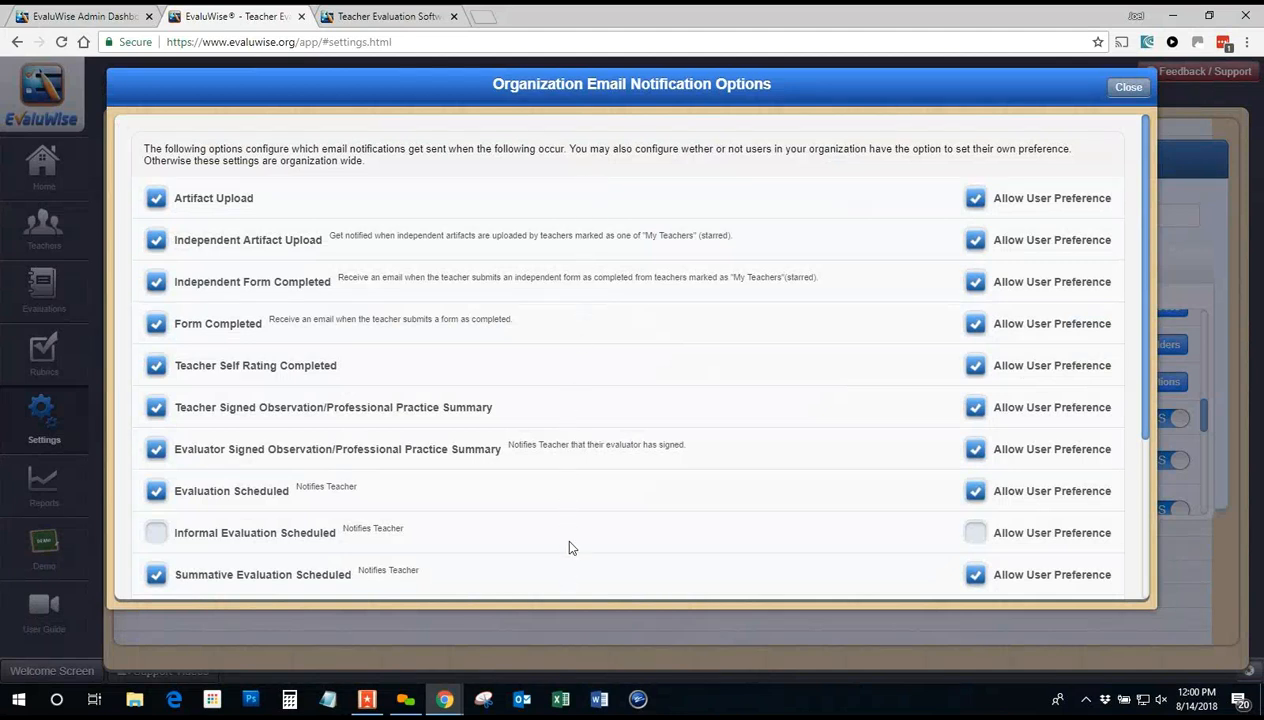
scroll(598, 277, "down", 3)
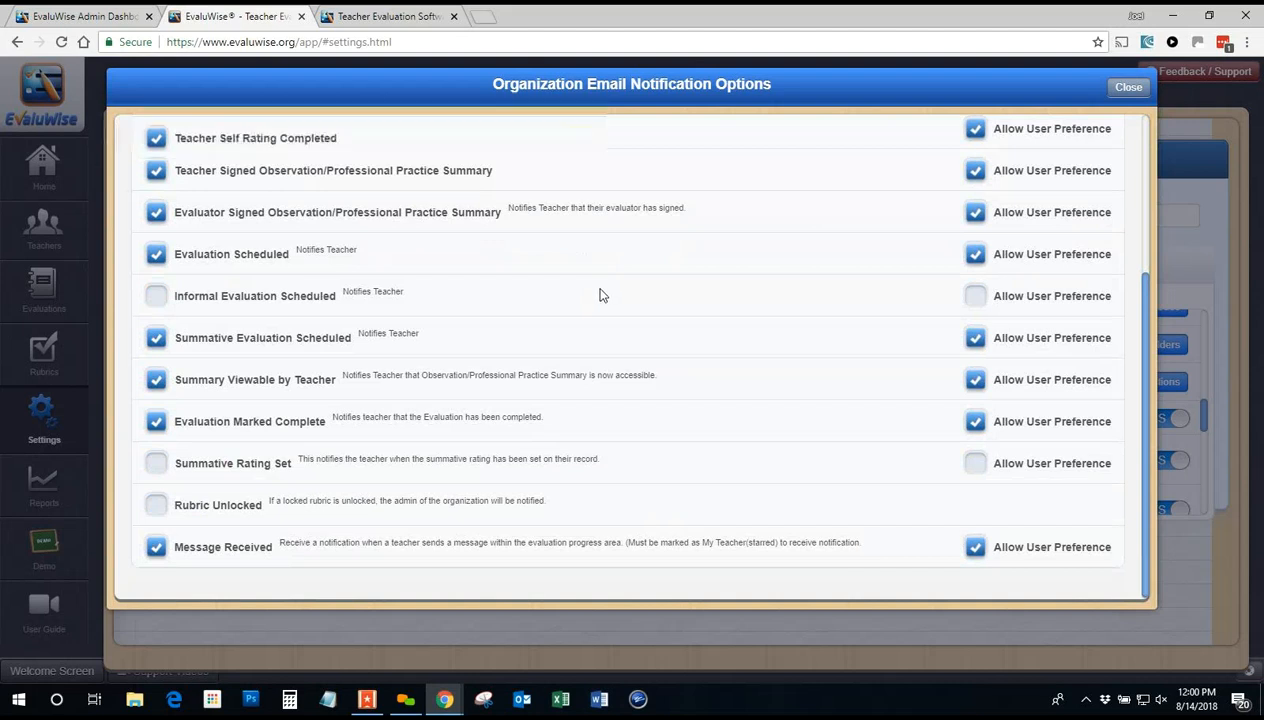
scroll(599, 293, "up", 3)
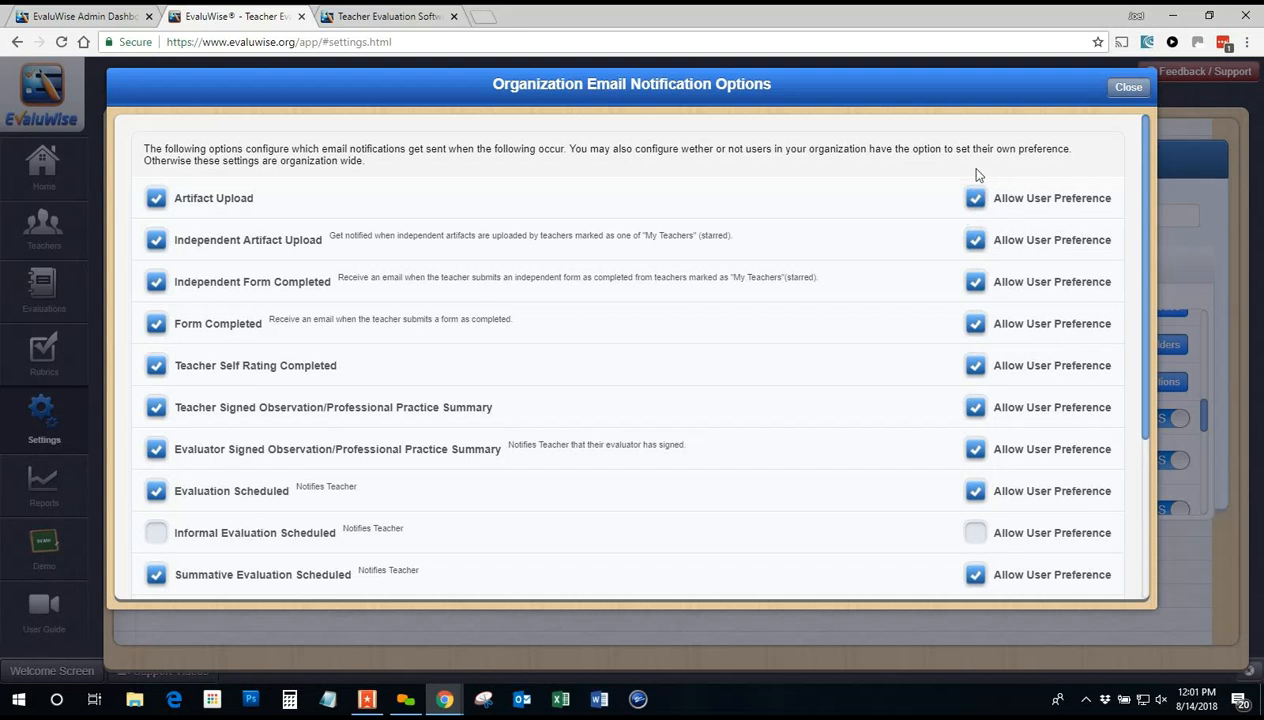
left_click(1129, 88)
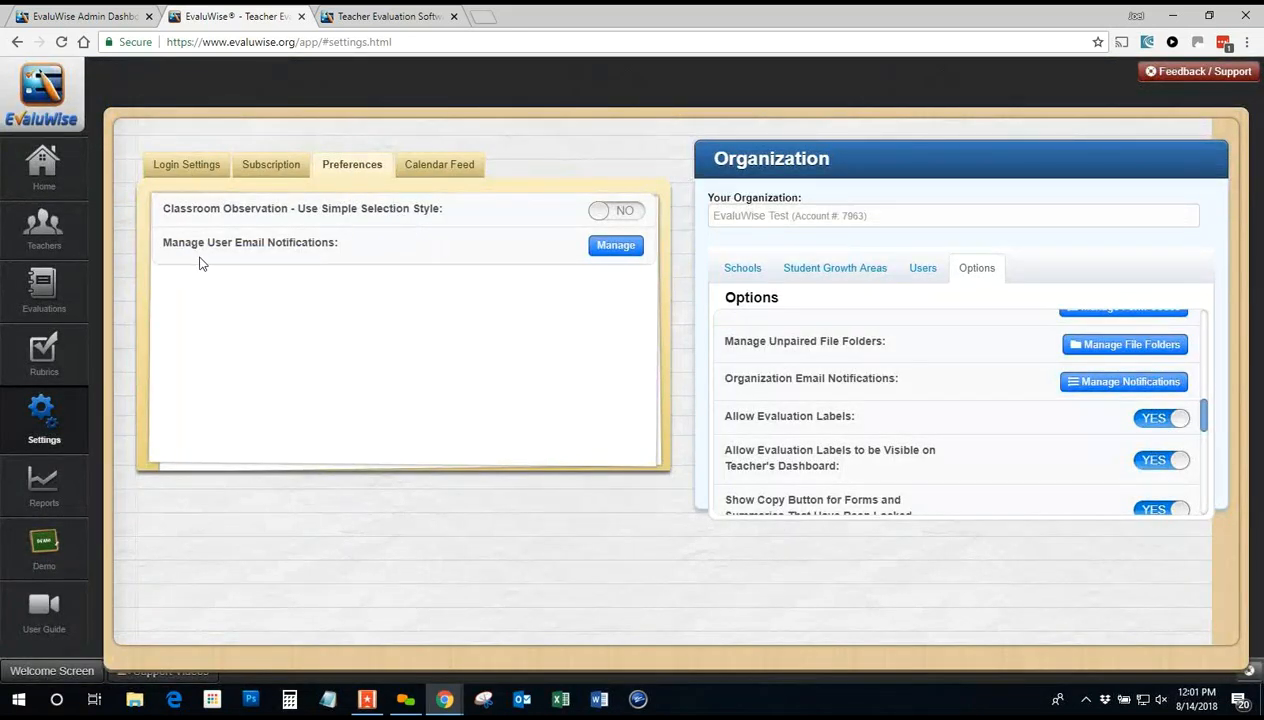
Step: Review the user email notification options in the preferences, including the daily digest choice for Artifact Upload, and close them
left_click(337, 174)
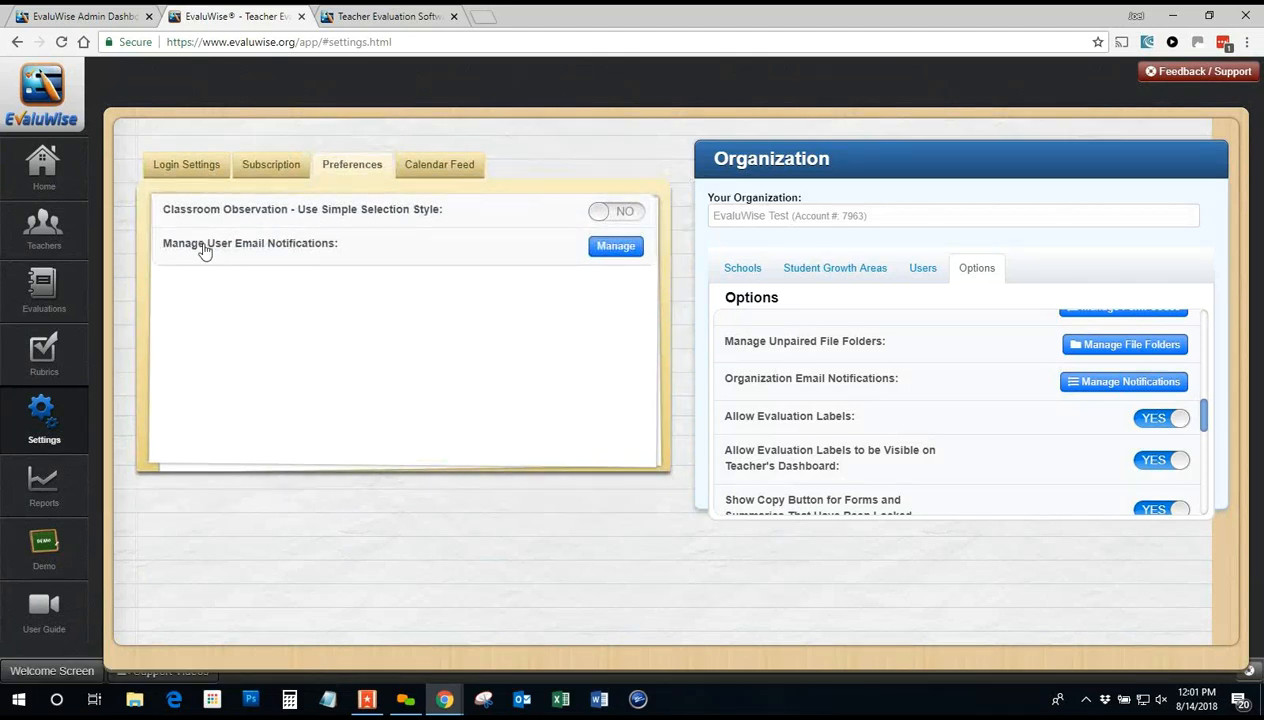
left_click(604, 250)
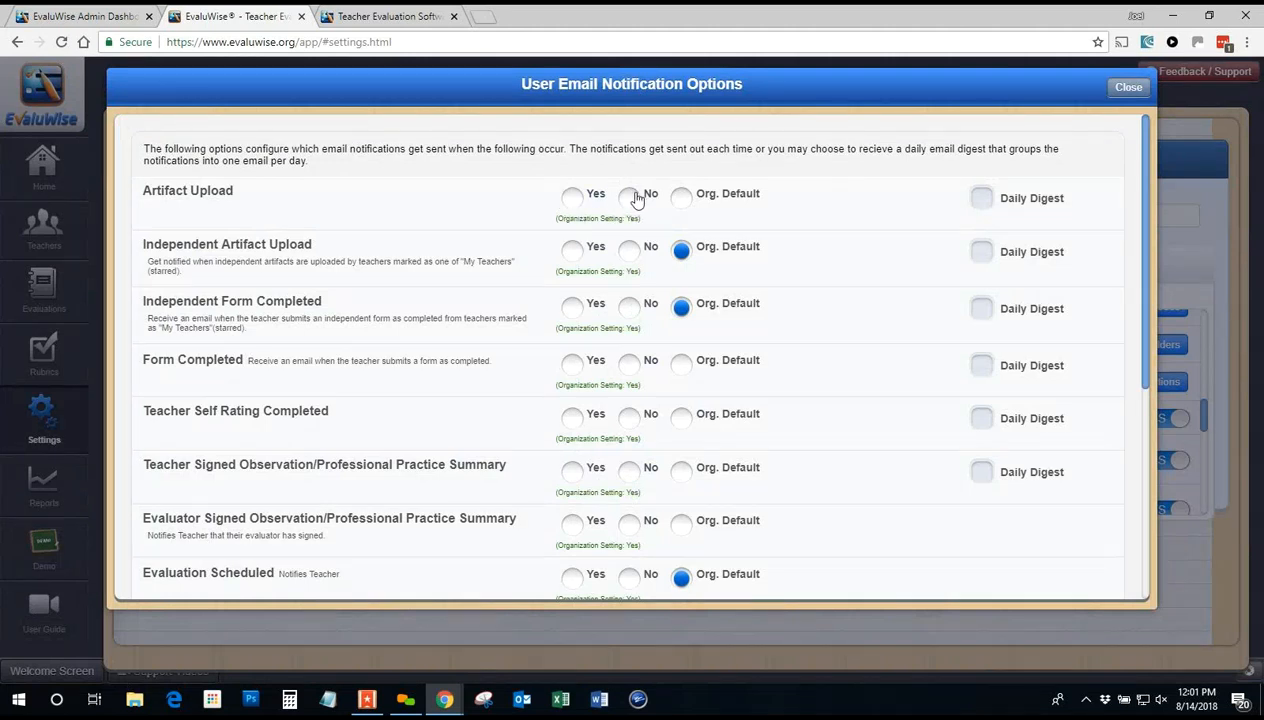
left_click(976, 197)
left_click(1125, 90)
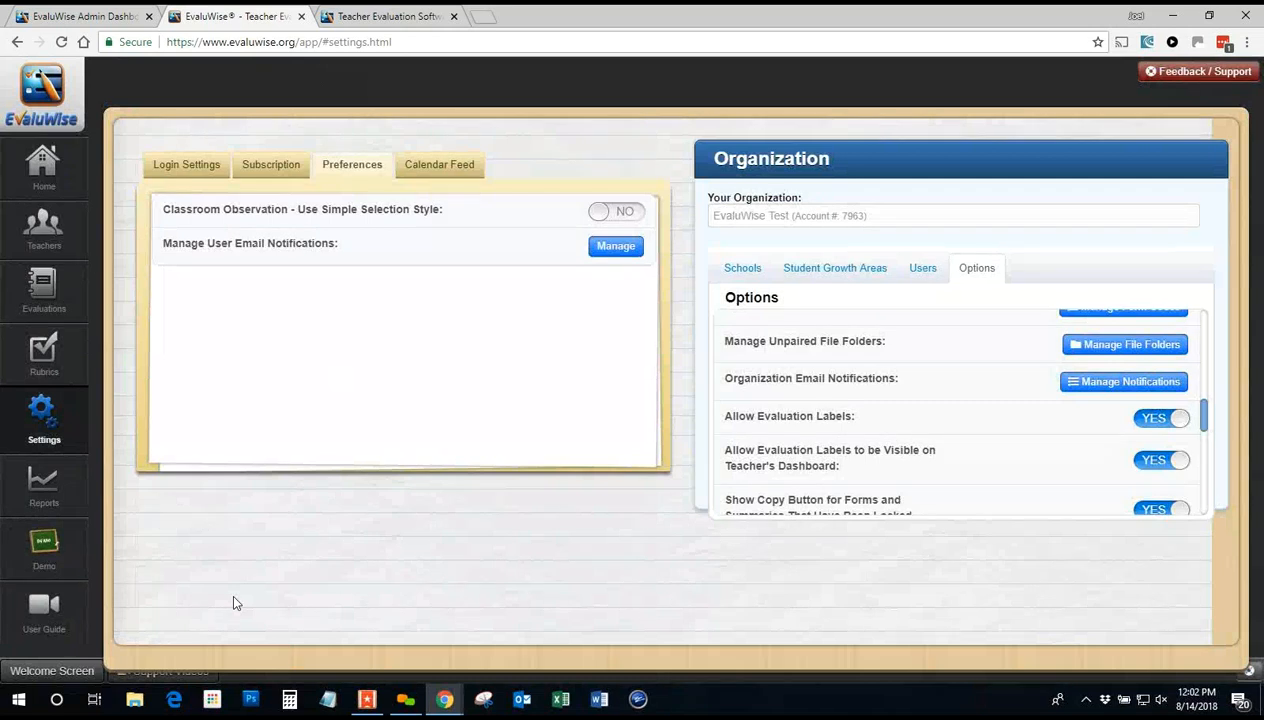
Step: View the Active and Inactive Teachers report and the Scripted Evidence by Evaluator report, including its evaluator choices
left_click(65, 503)
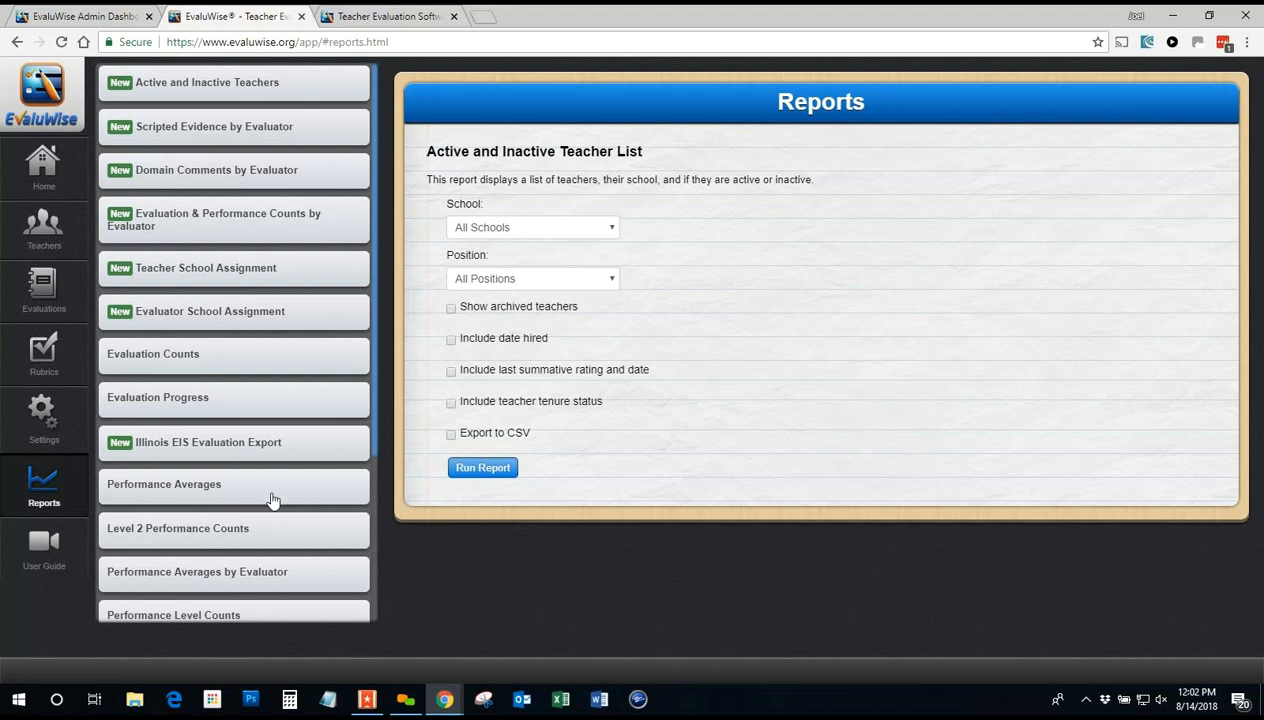
left_click(285, 90)
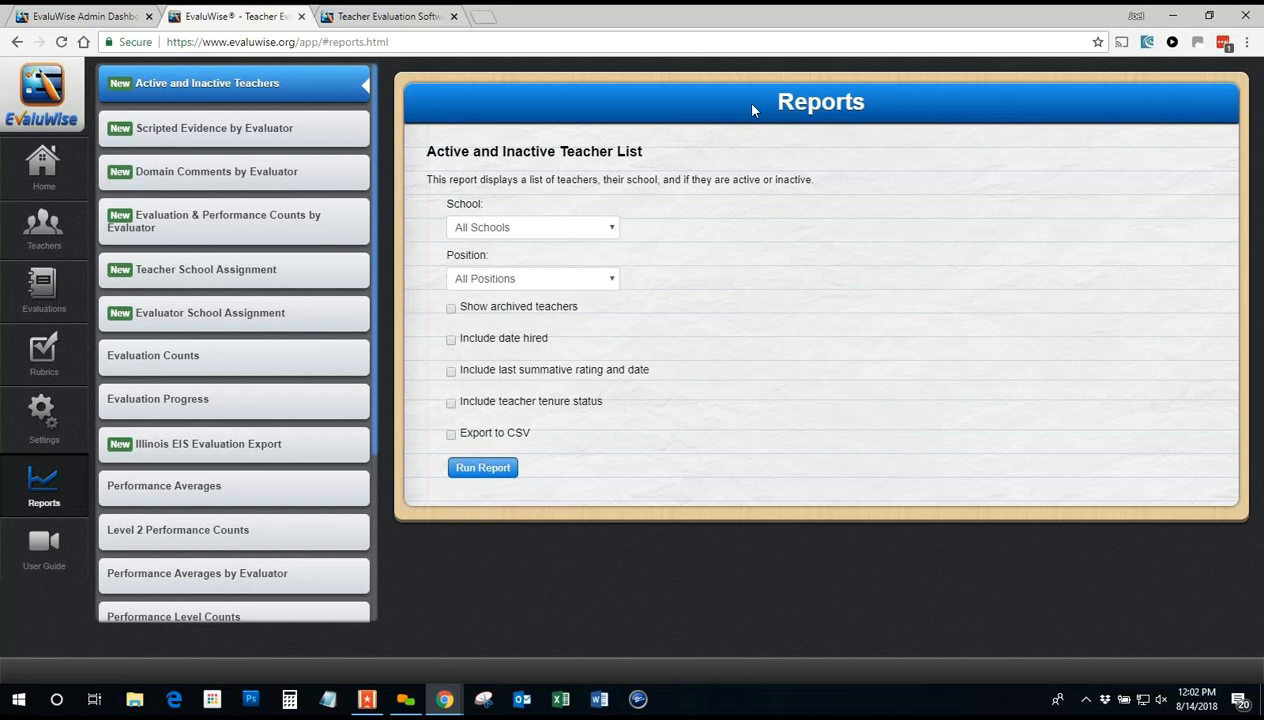
left_click(289, 133)
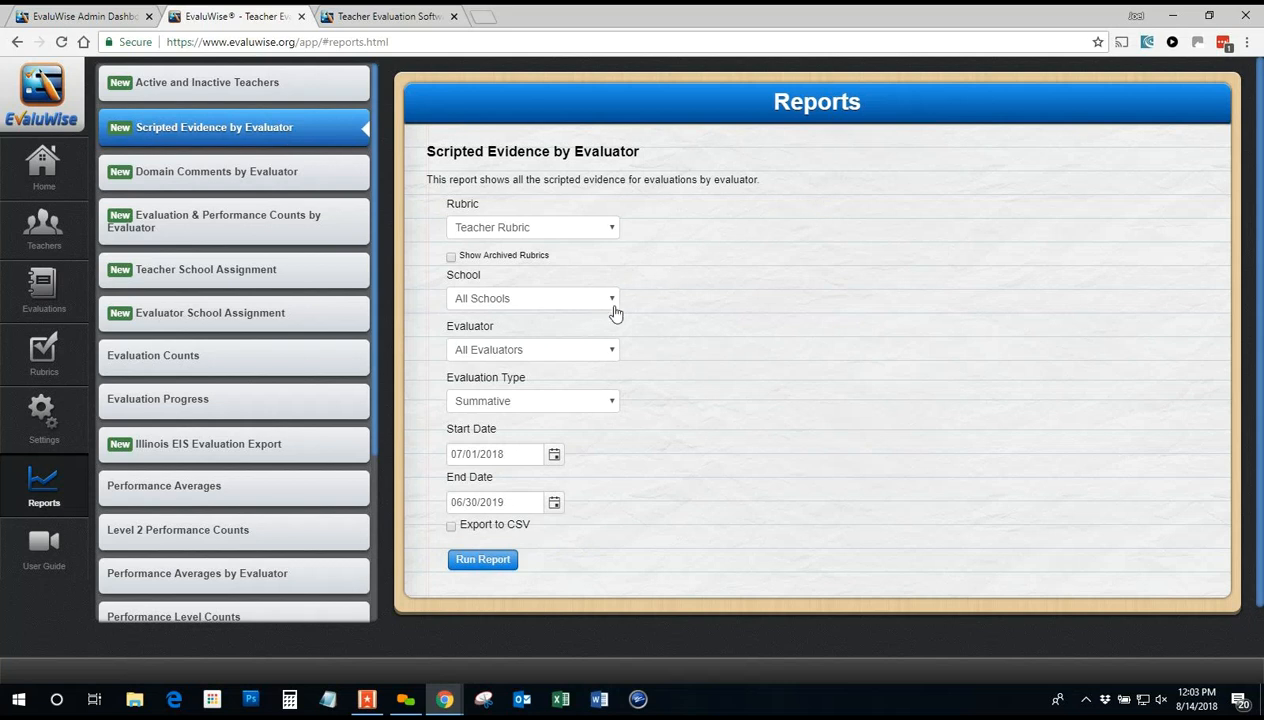
left_click(610, 352)
left_click(612, 354)
Step: View the Domain Comments by Evaluator report and examine the component strengths and concerns fields in the 8/8/18 evaluation's Observation Summary
left_click(291, 183)
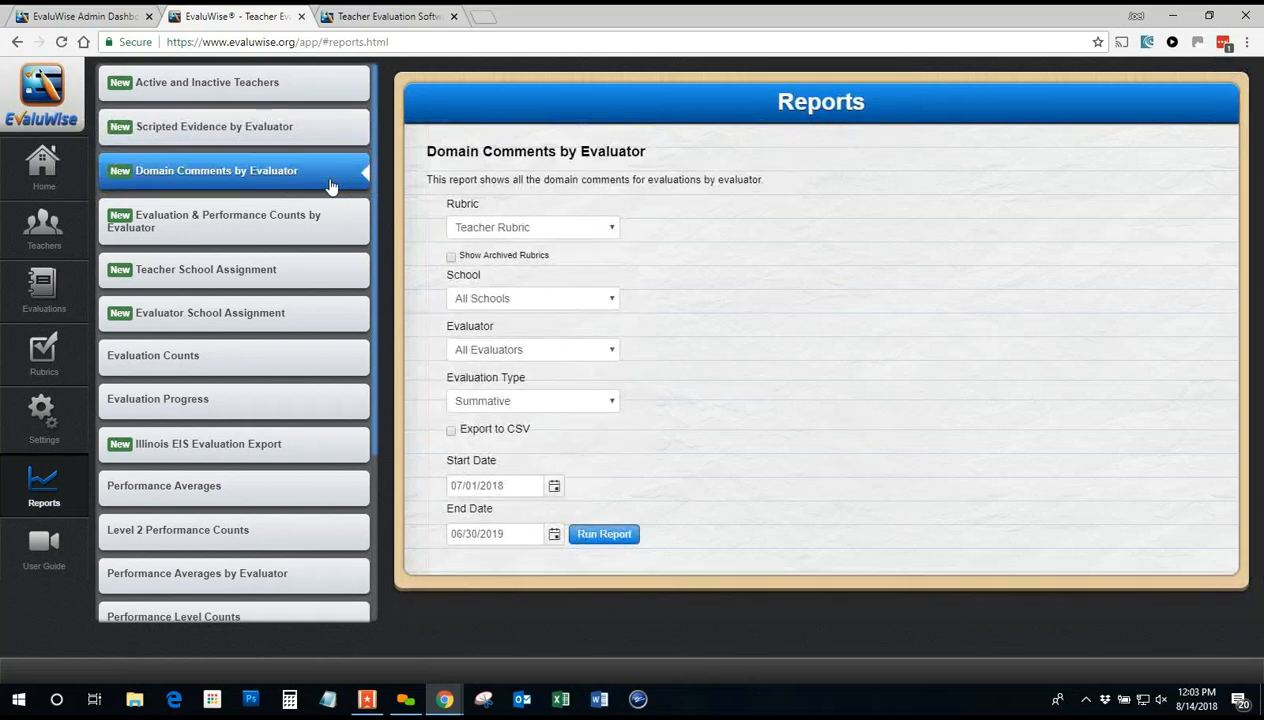
left_click(36, 298)
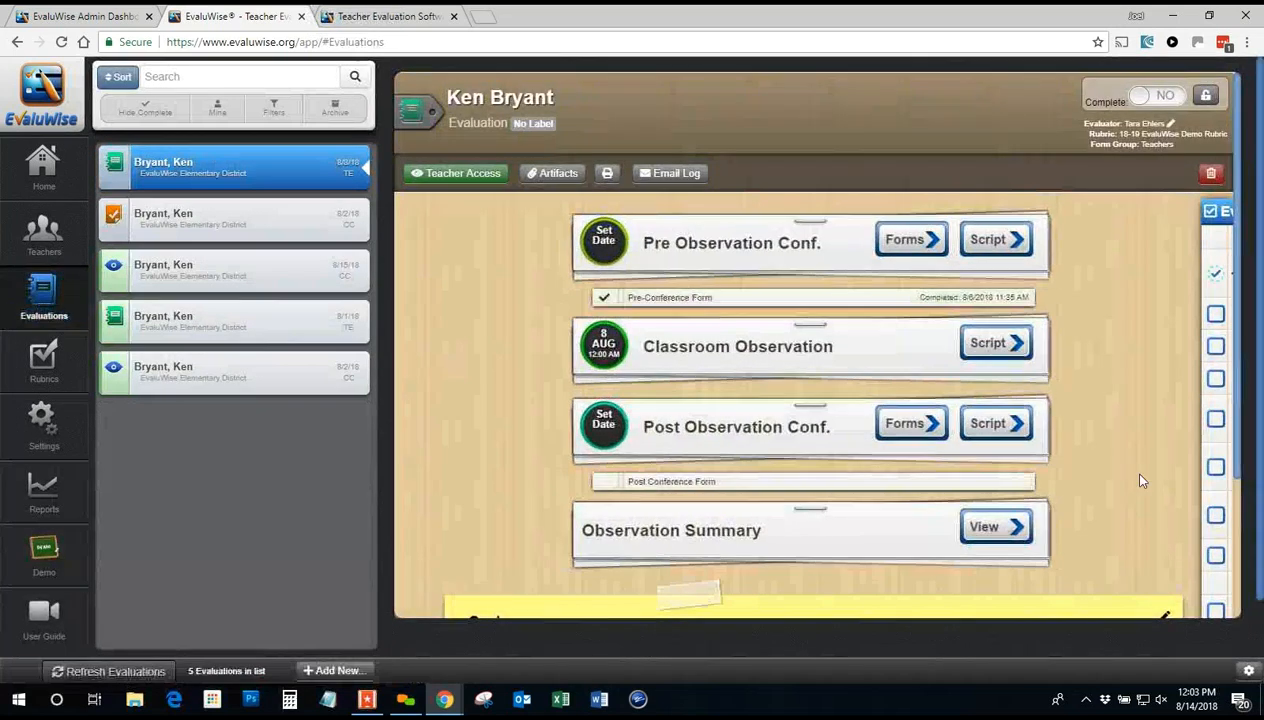
left_click(984, 526)
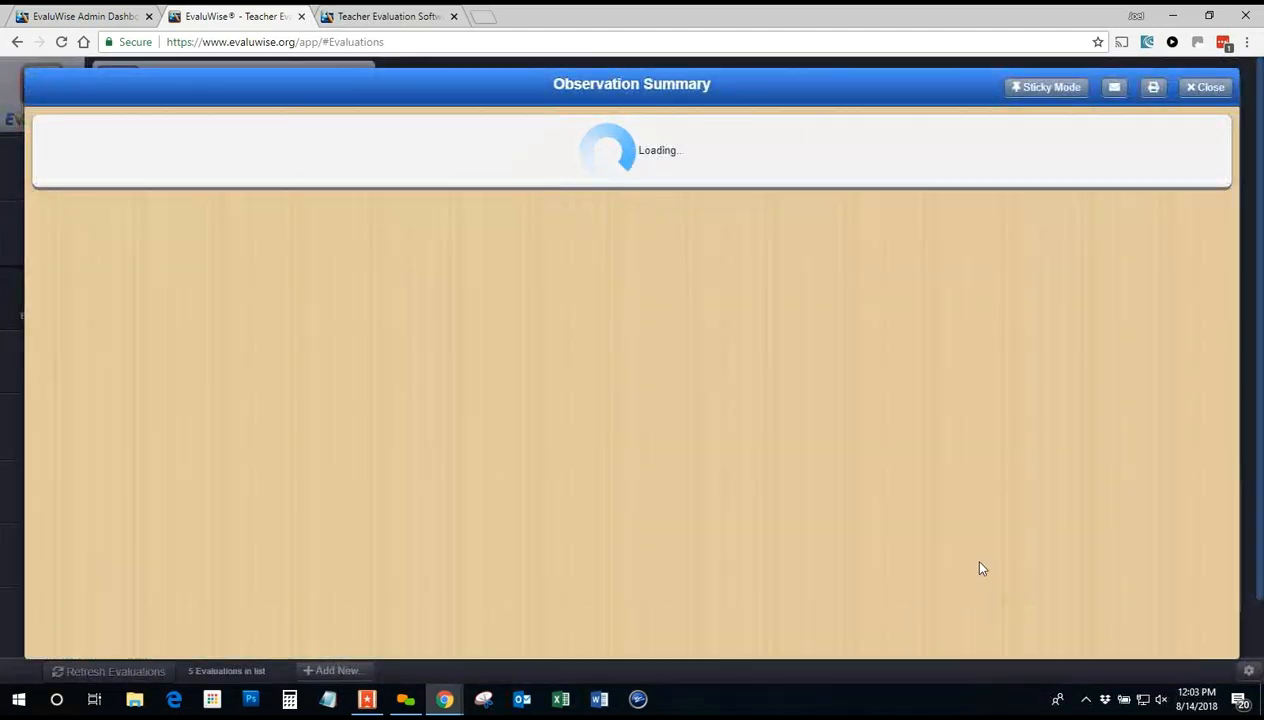
scroll(480, 500, "down", 4)
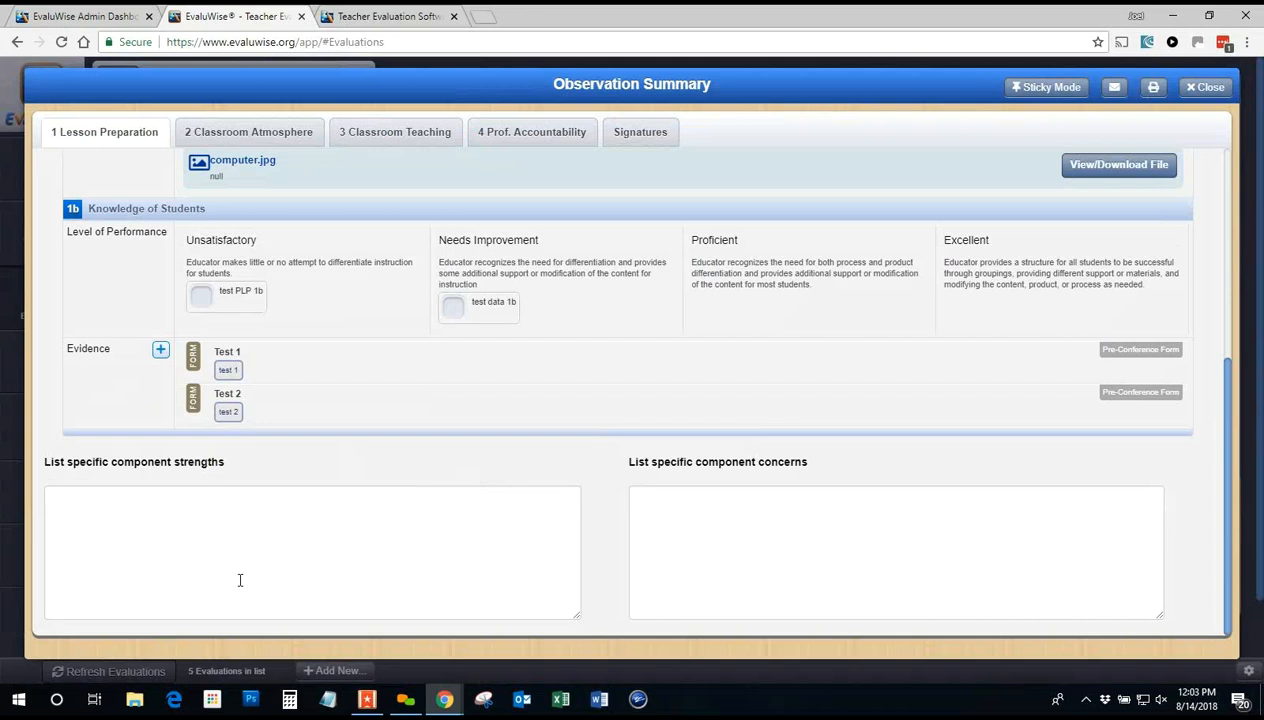
left_click(1210, 88)
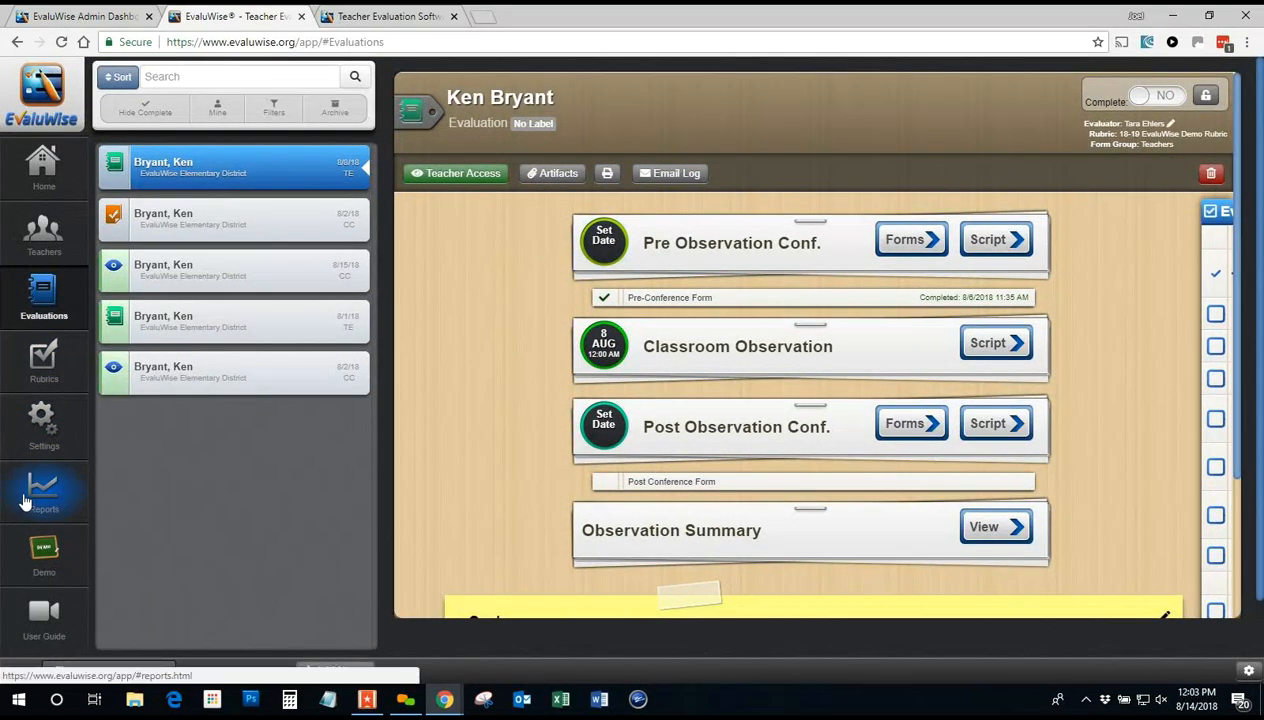
Step: Return to the Domain Comments by Evaluator report and view its evaluation type choices
left_click(42, 492)
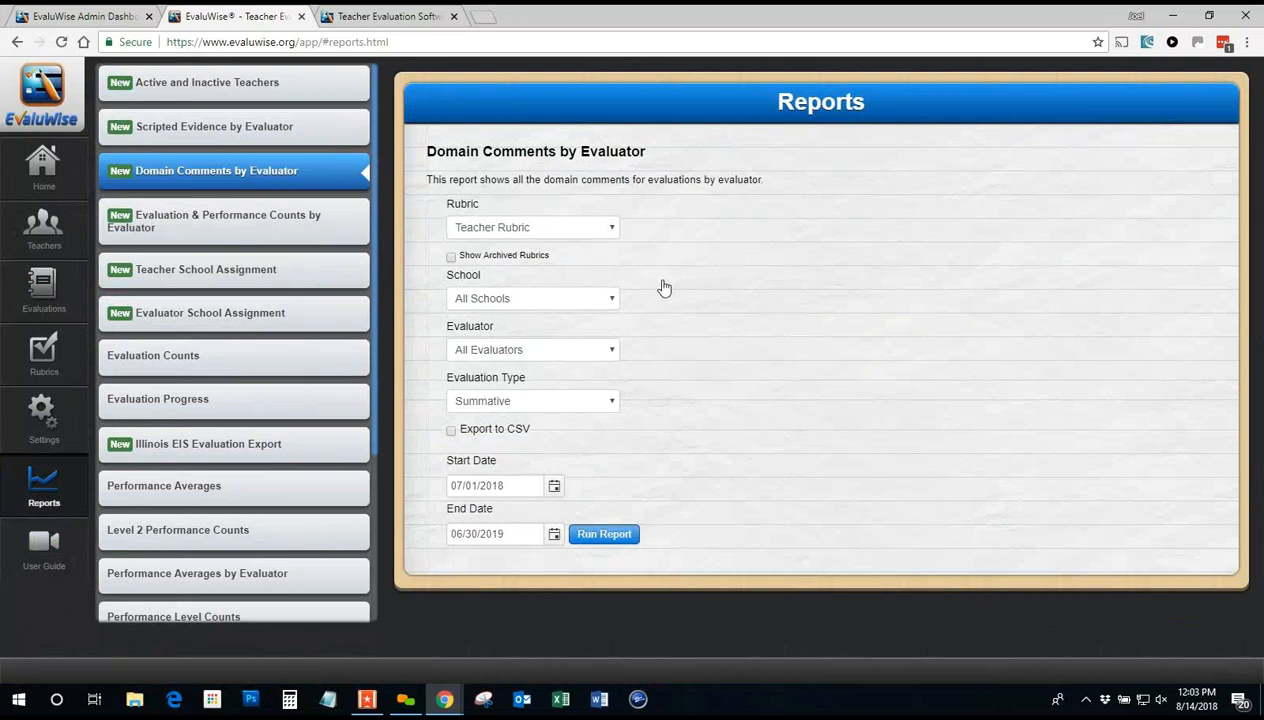
left_click(600, 404)
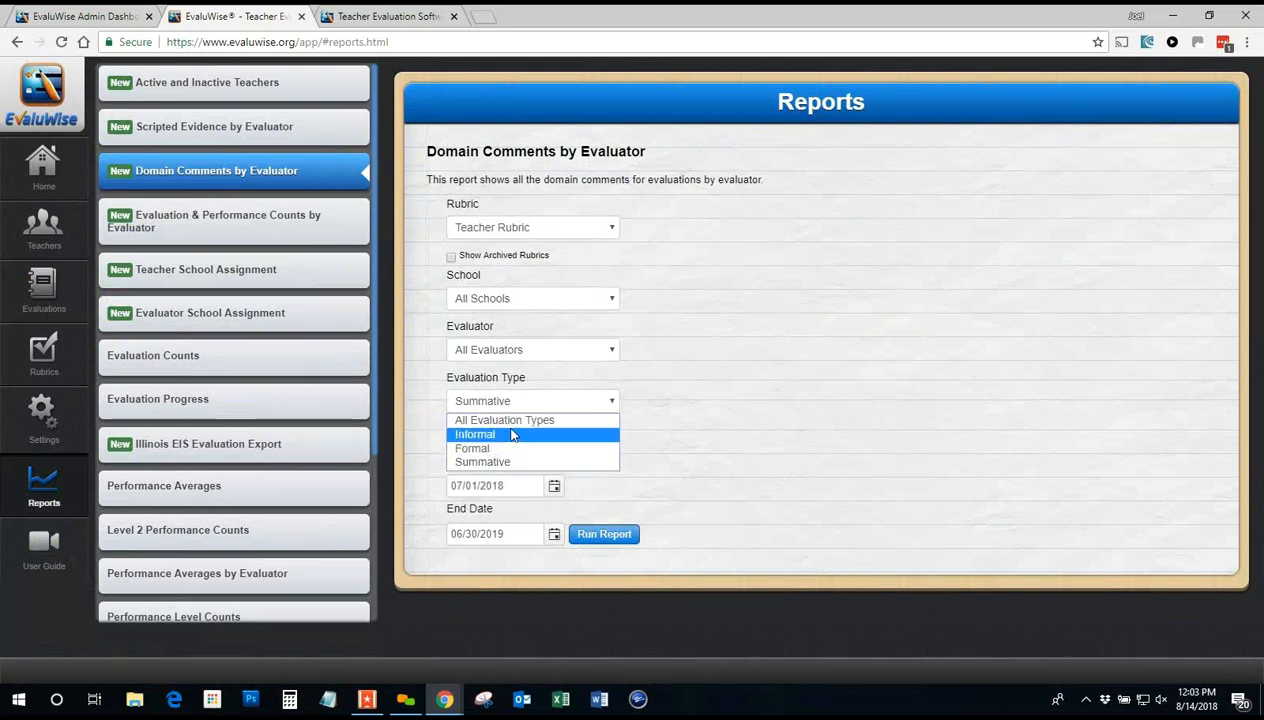
left_click(748, 386)
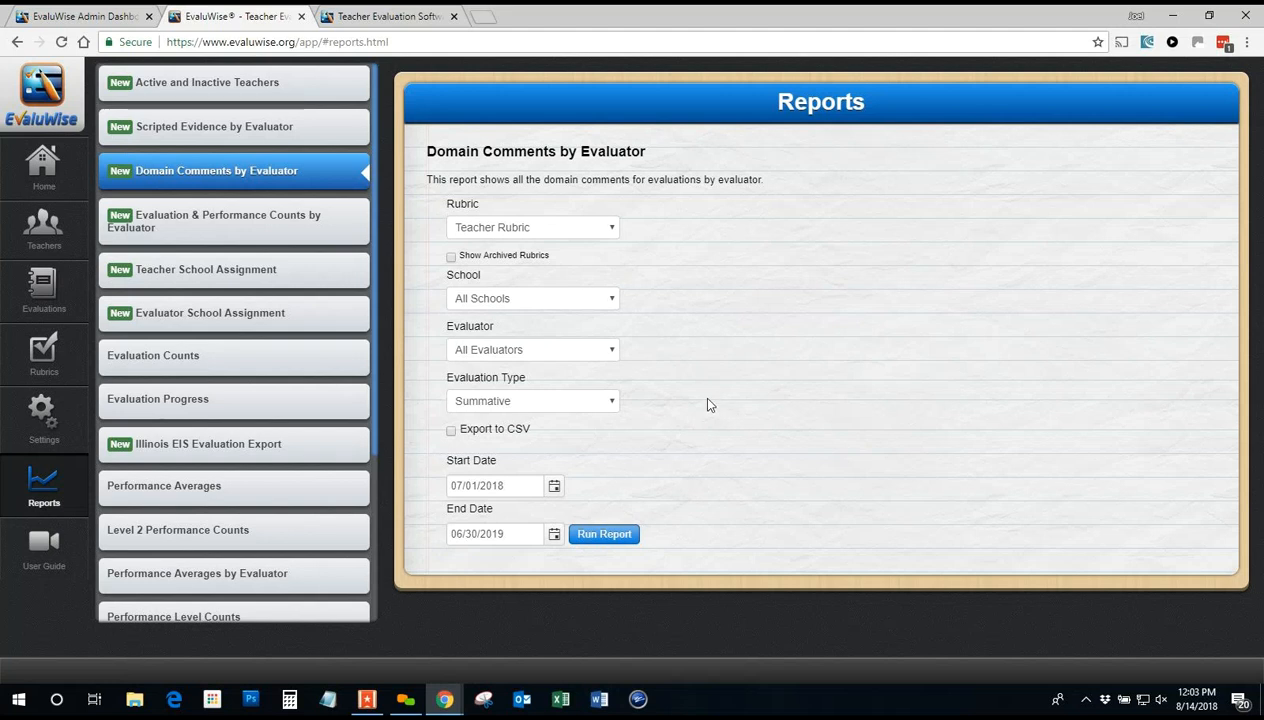
Step: View the Evaluation & Performance Counts by Evaluator report and check its level count and evaluation type choices
left_click(240, 246)
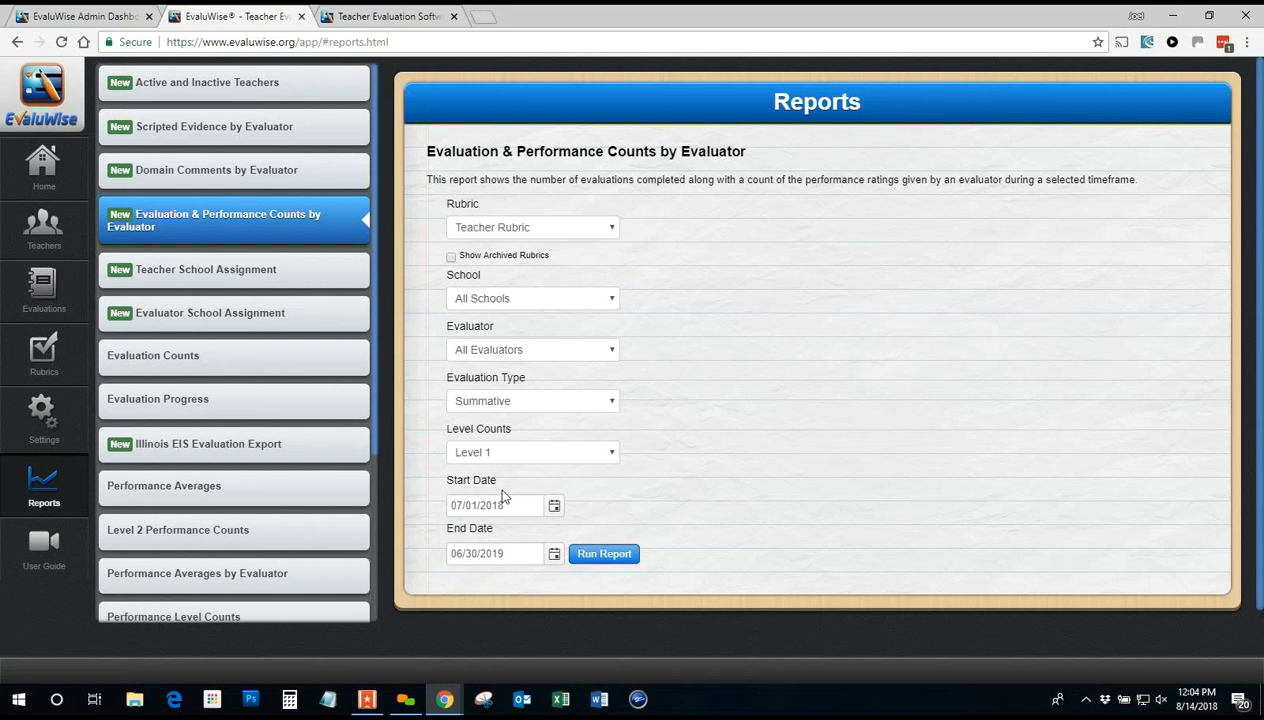
left_click(605, 455)
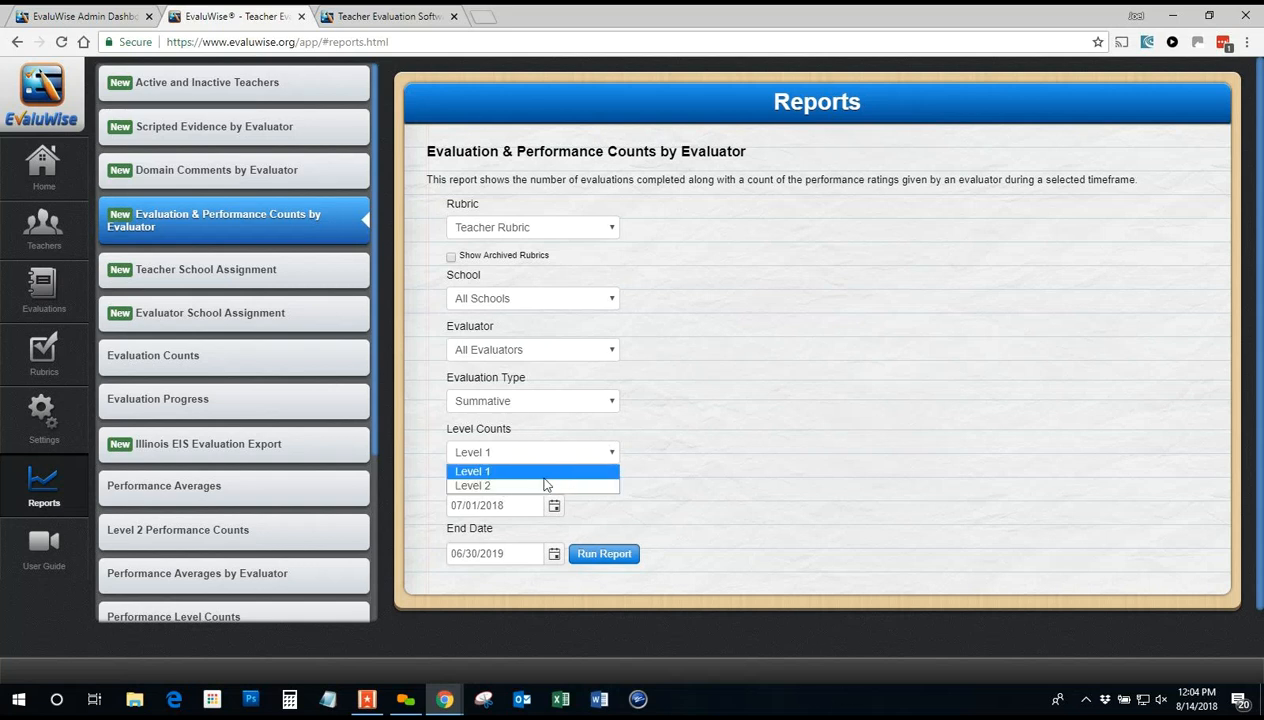
left_click(762, 424)
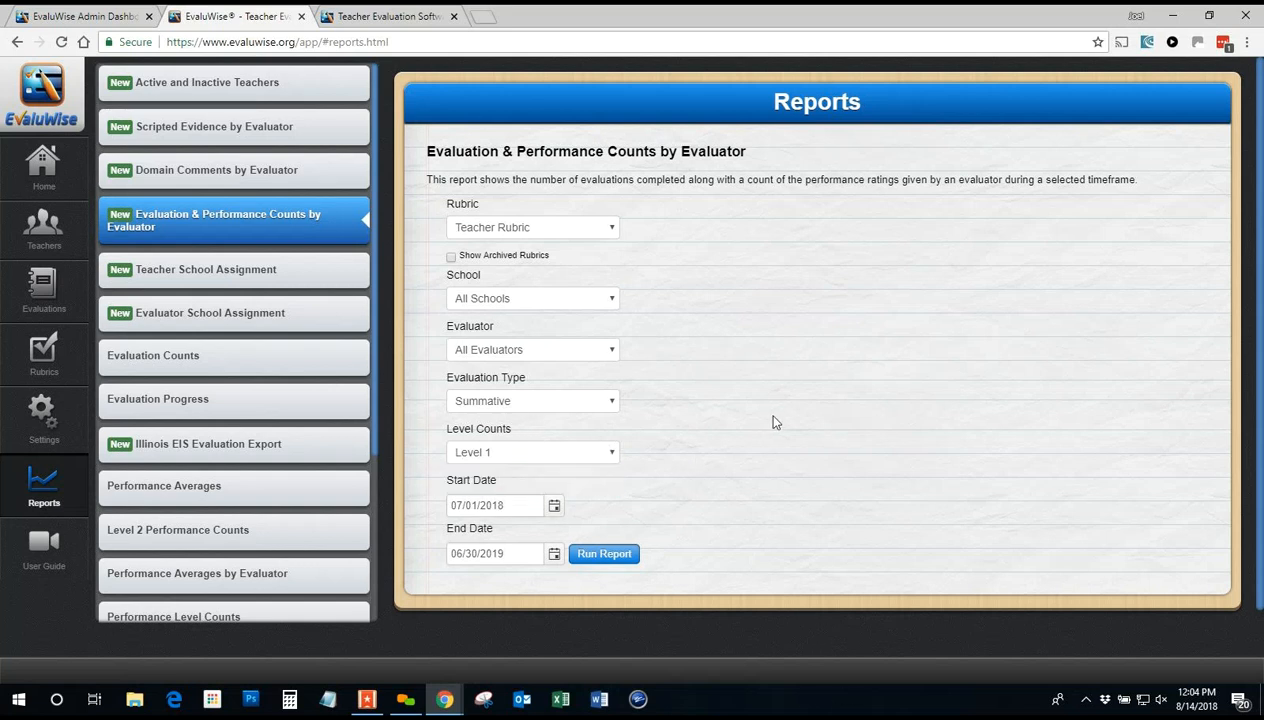
left_click(613, 401)
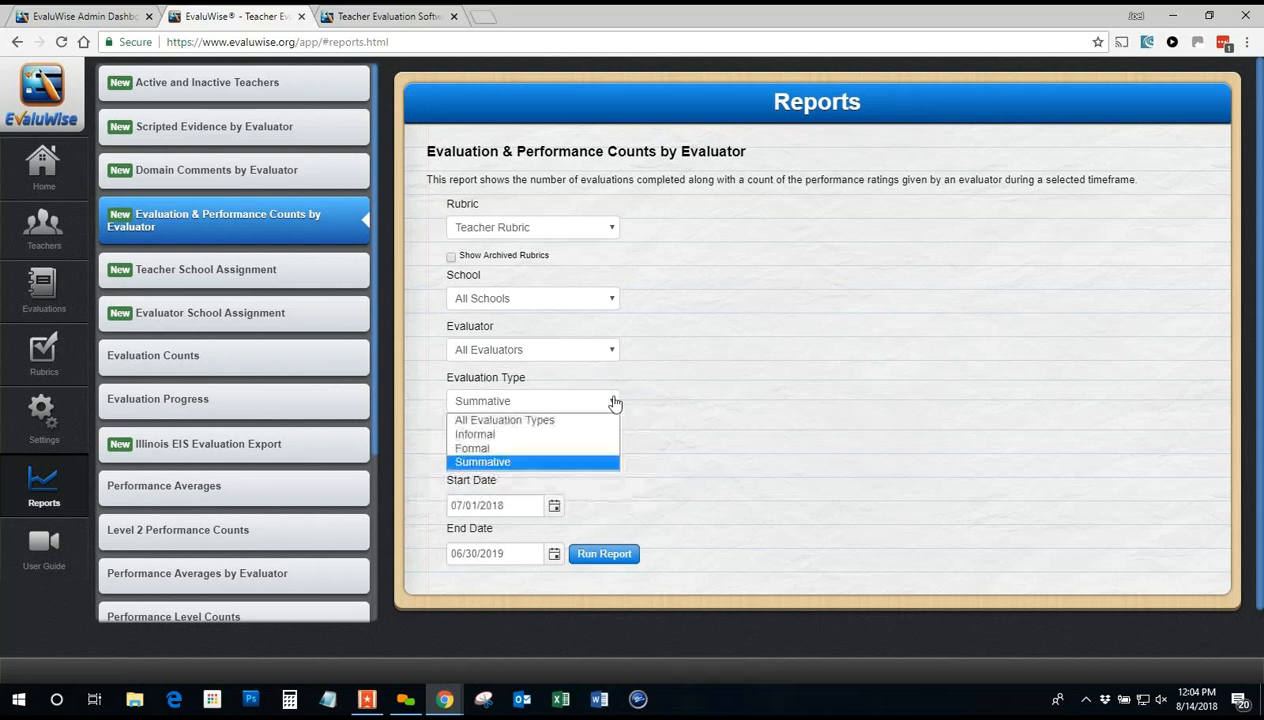
left_click(739, 380)
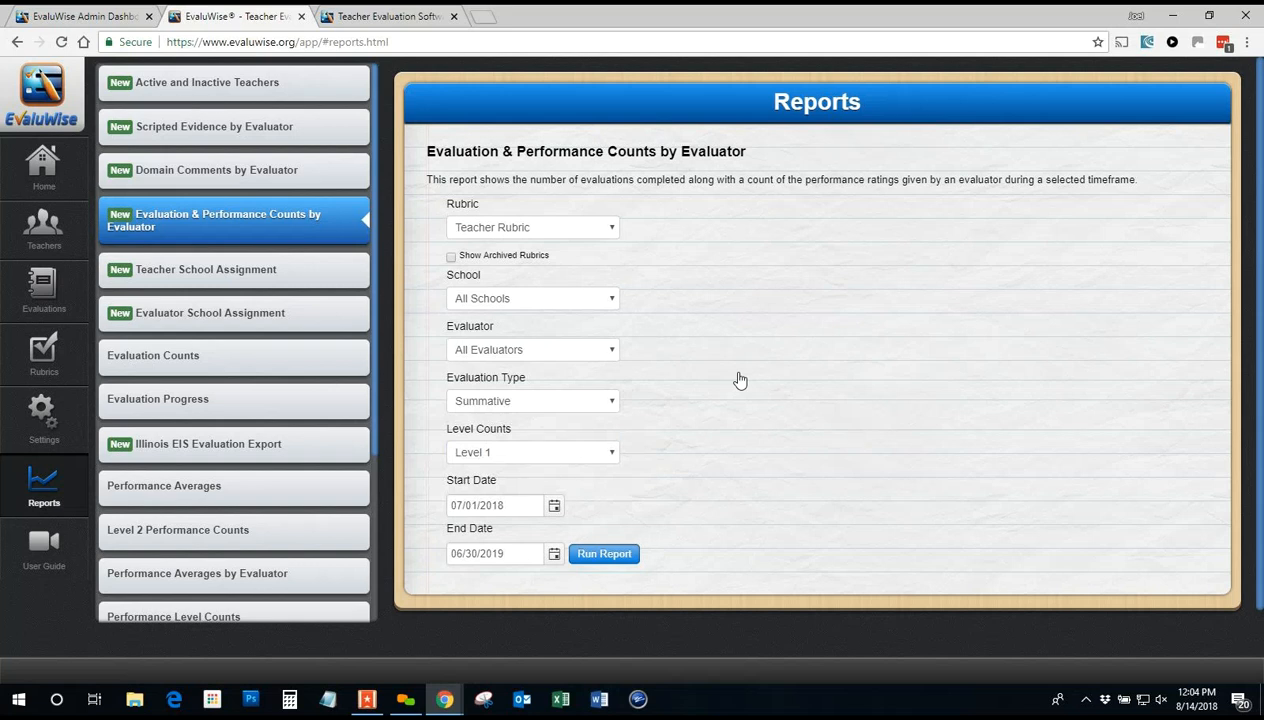
Step: View the Teacher School Assignment and Evaluator School Assignment reports and look through the rest of the report list
left_click(237, 272)
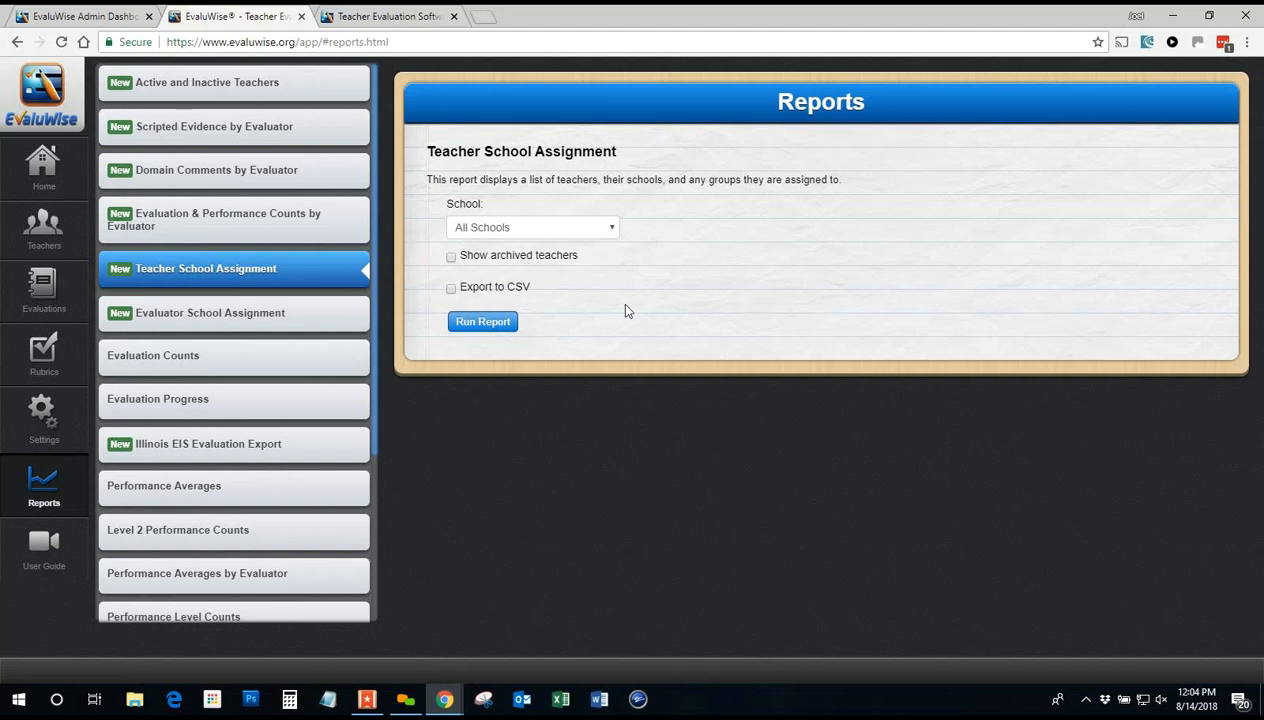
left_click(250, 325)
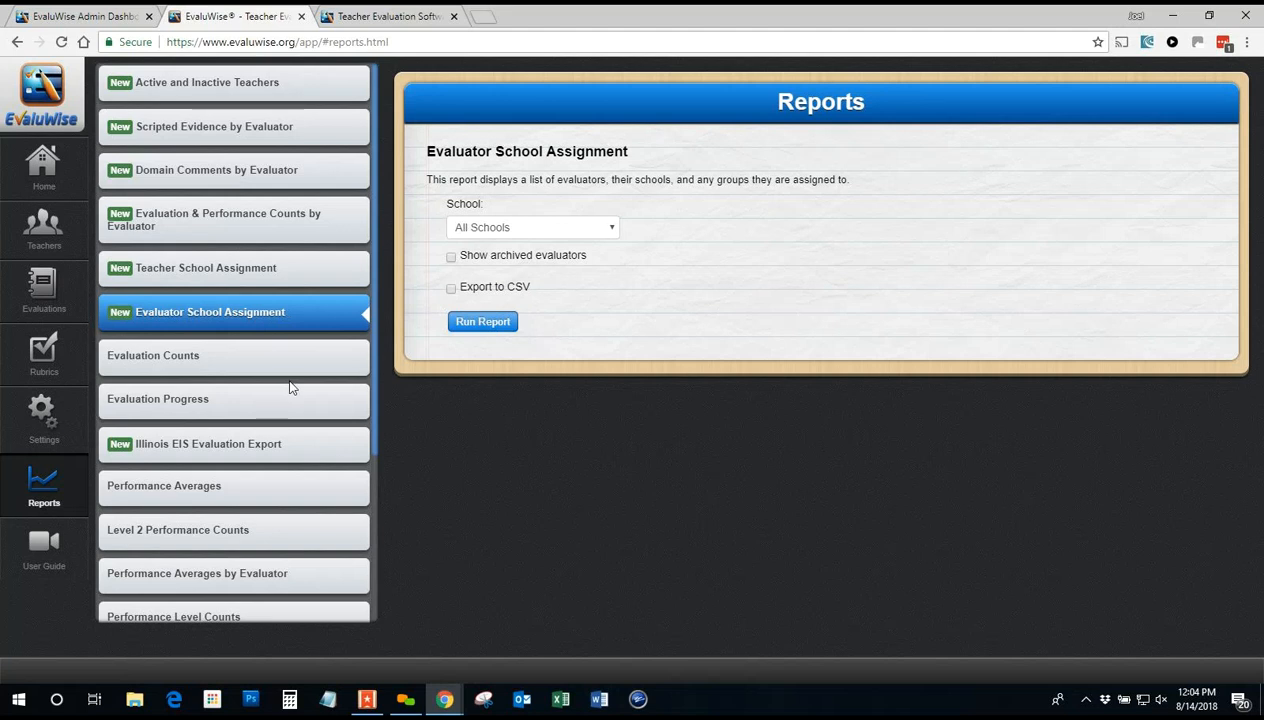
scroll(292, 386, "down", 3)
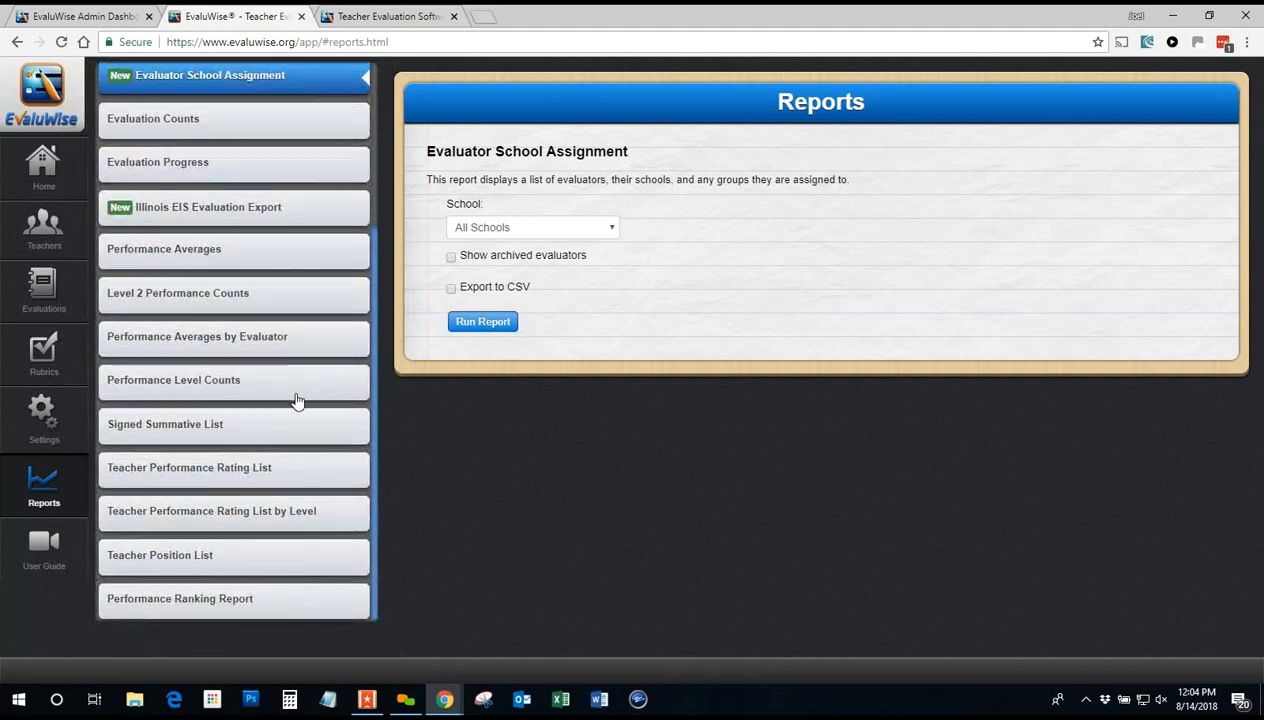
scroll(296, 400, "up", 3)
scroll(300, 385, "down", 1)
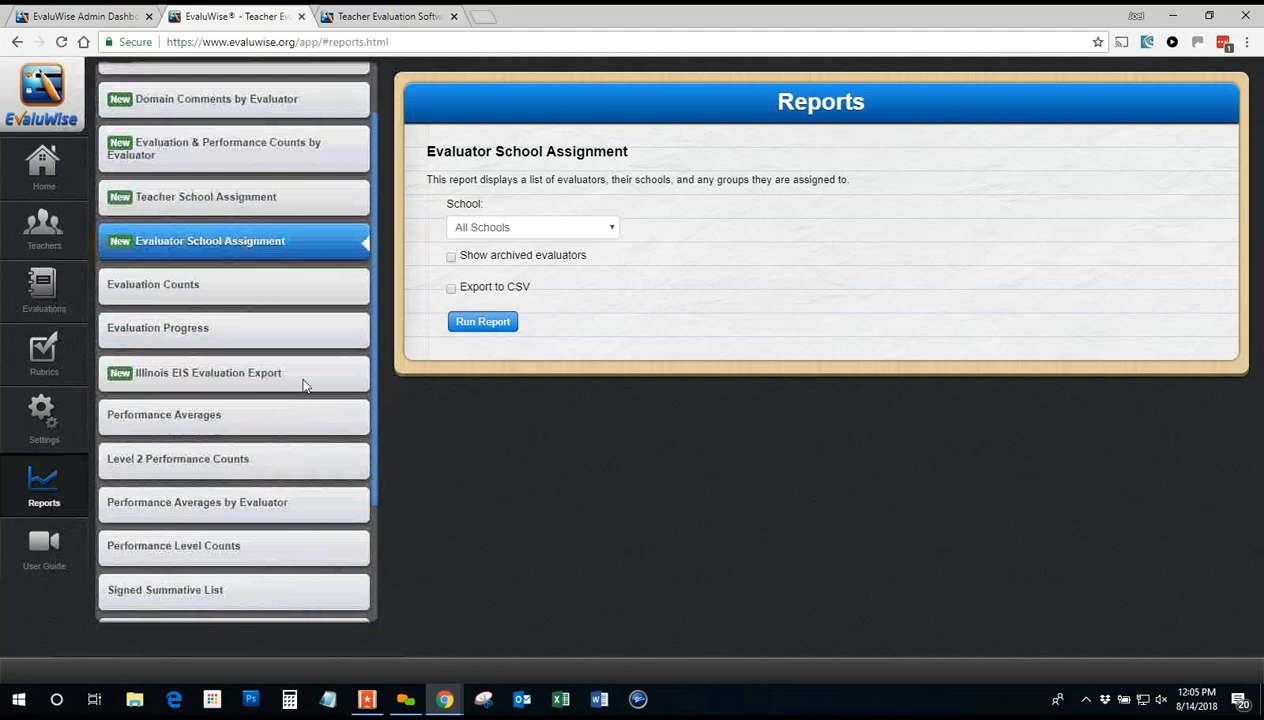
scroll(303, 386, "down", 2)
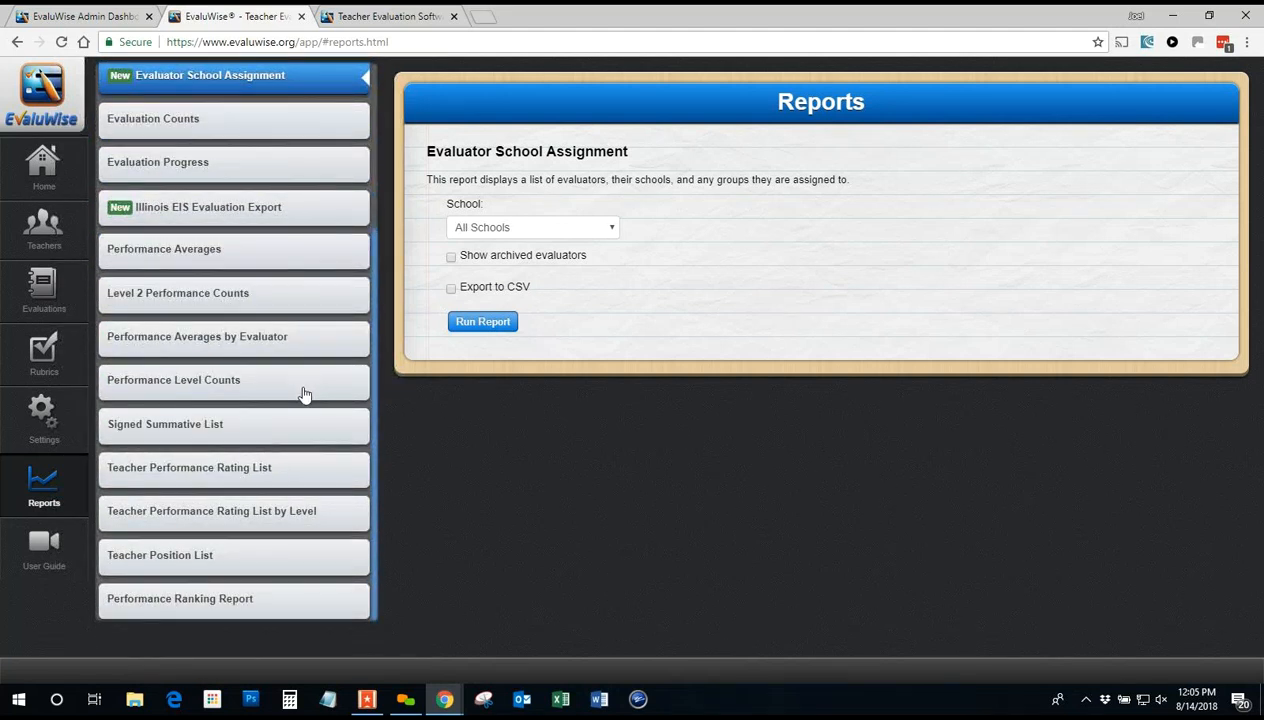
scroll(304, 395, "up", 3)
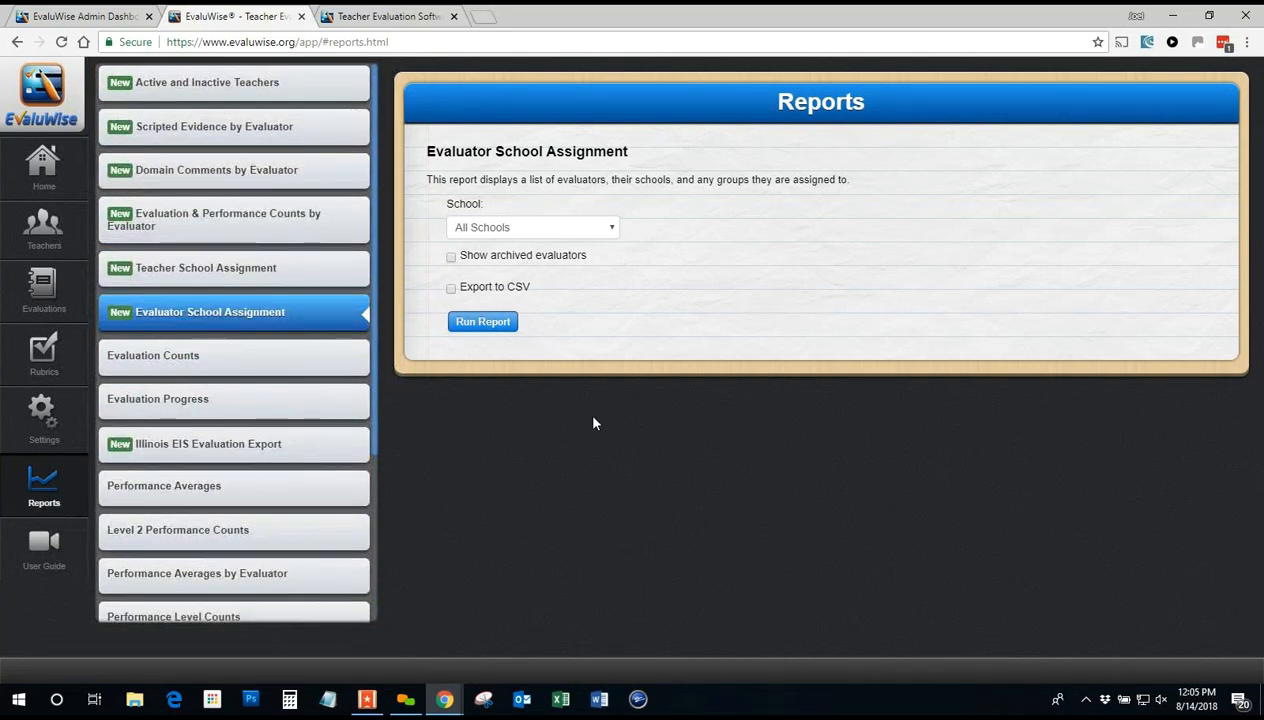